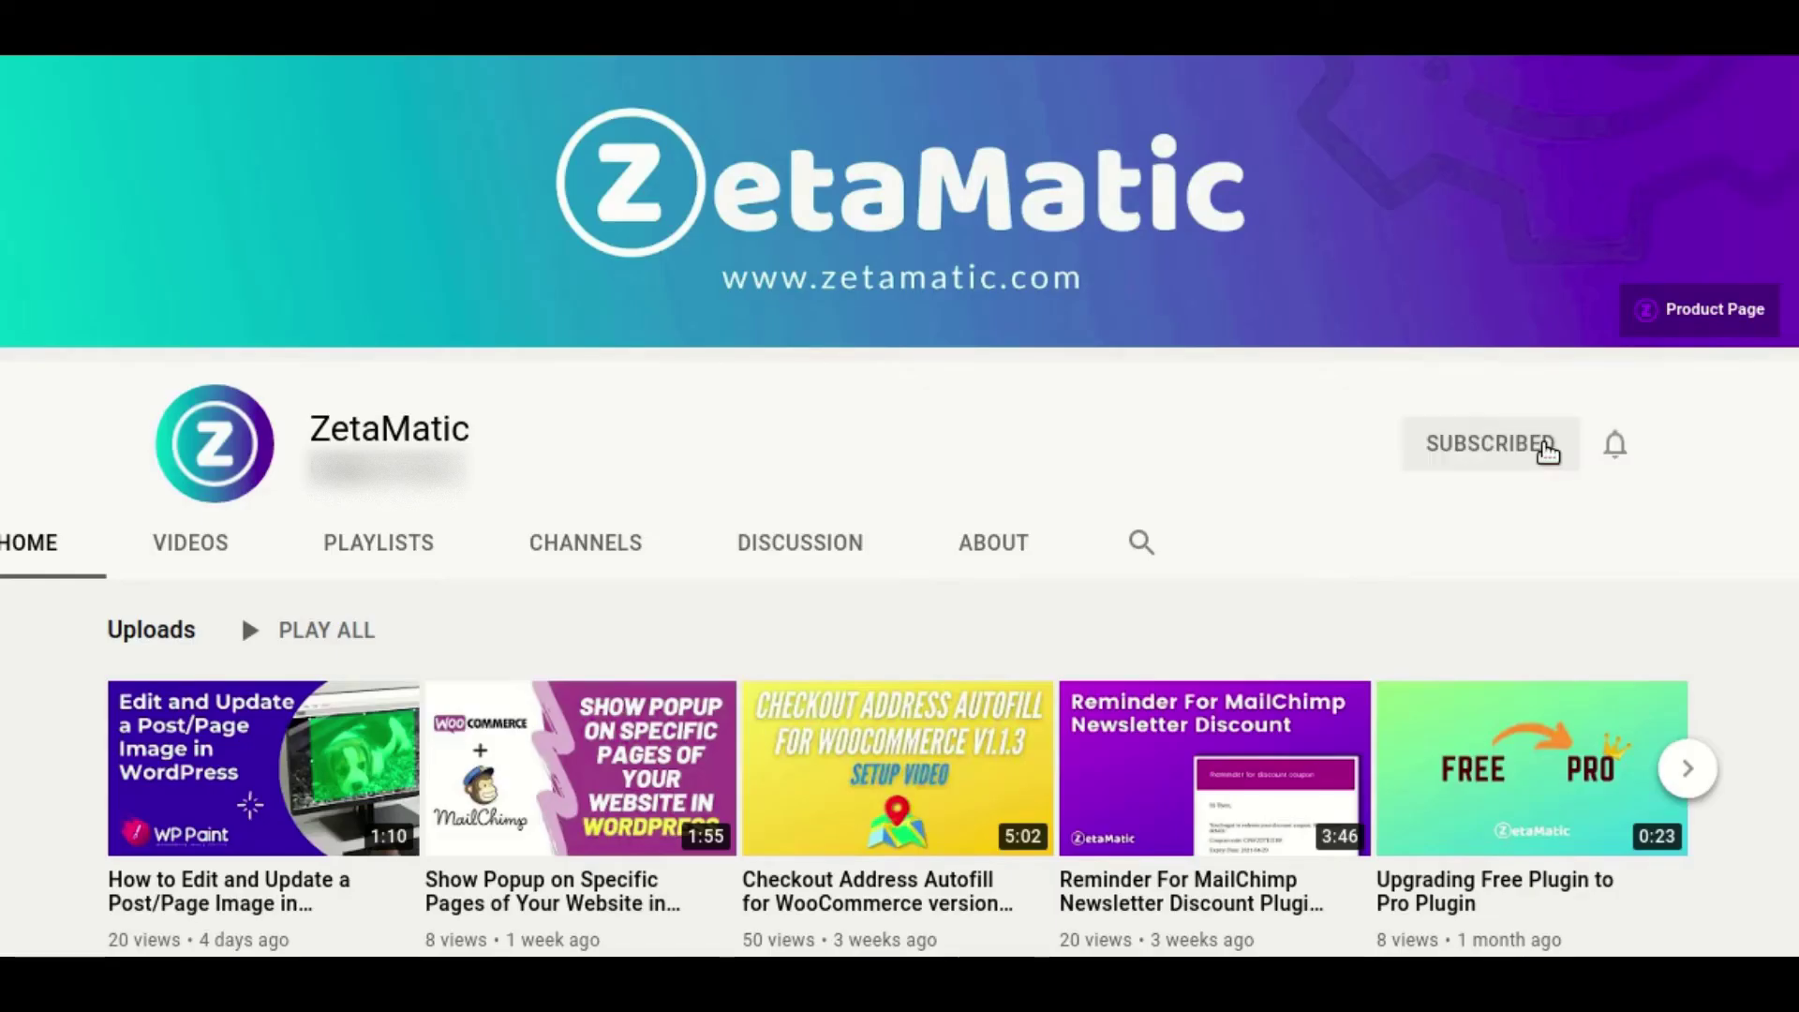
Set the ZetaMatic channel's notification bell to All.
click(1620, 447)
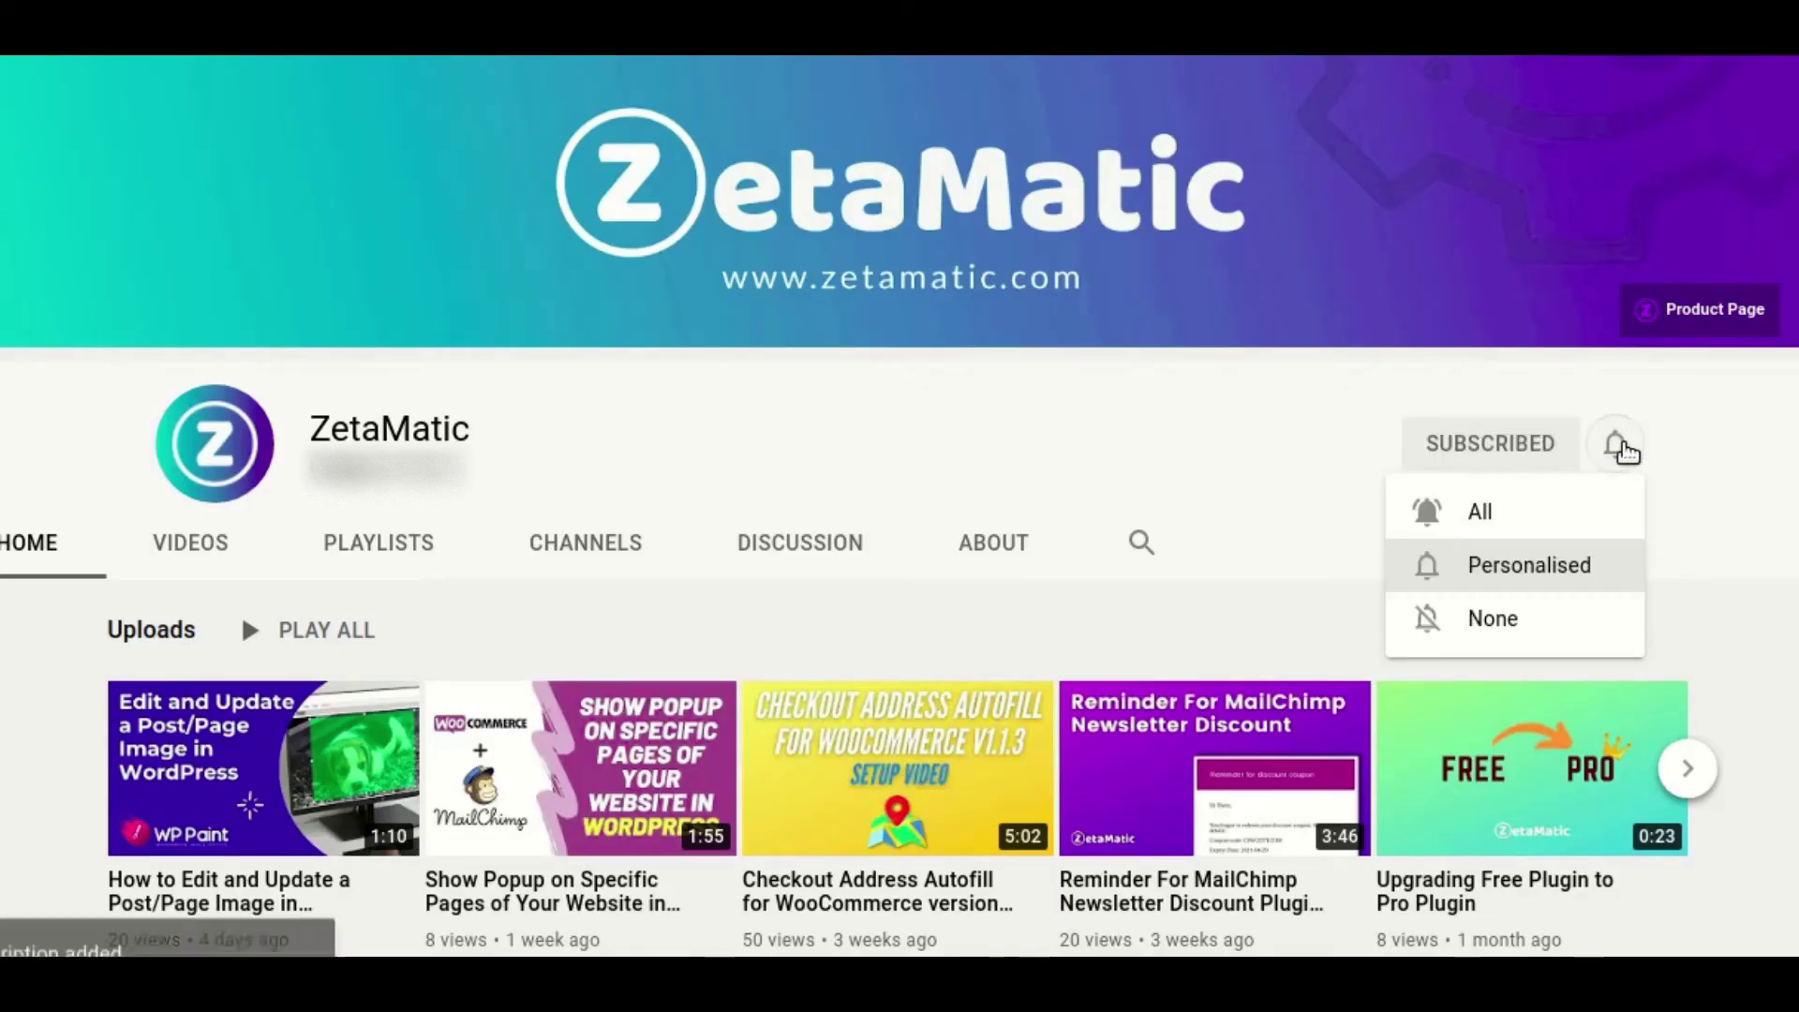
click(1578, 522)
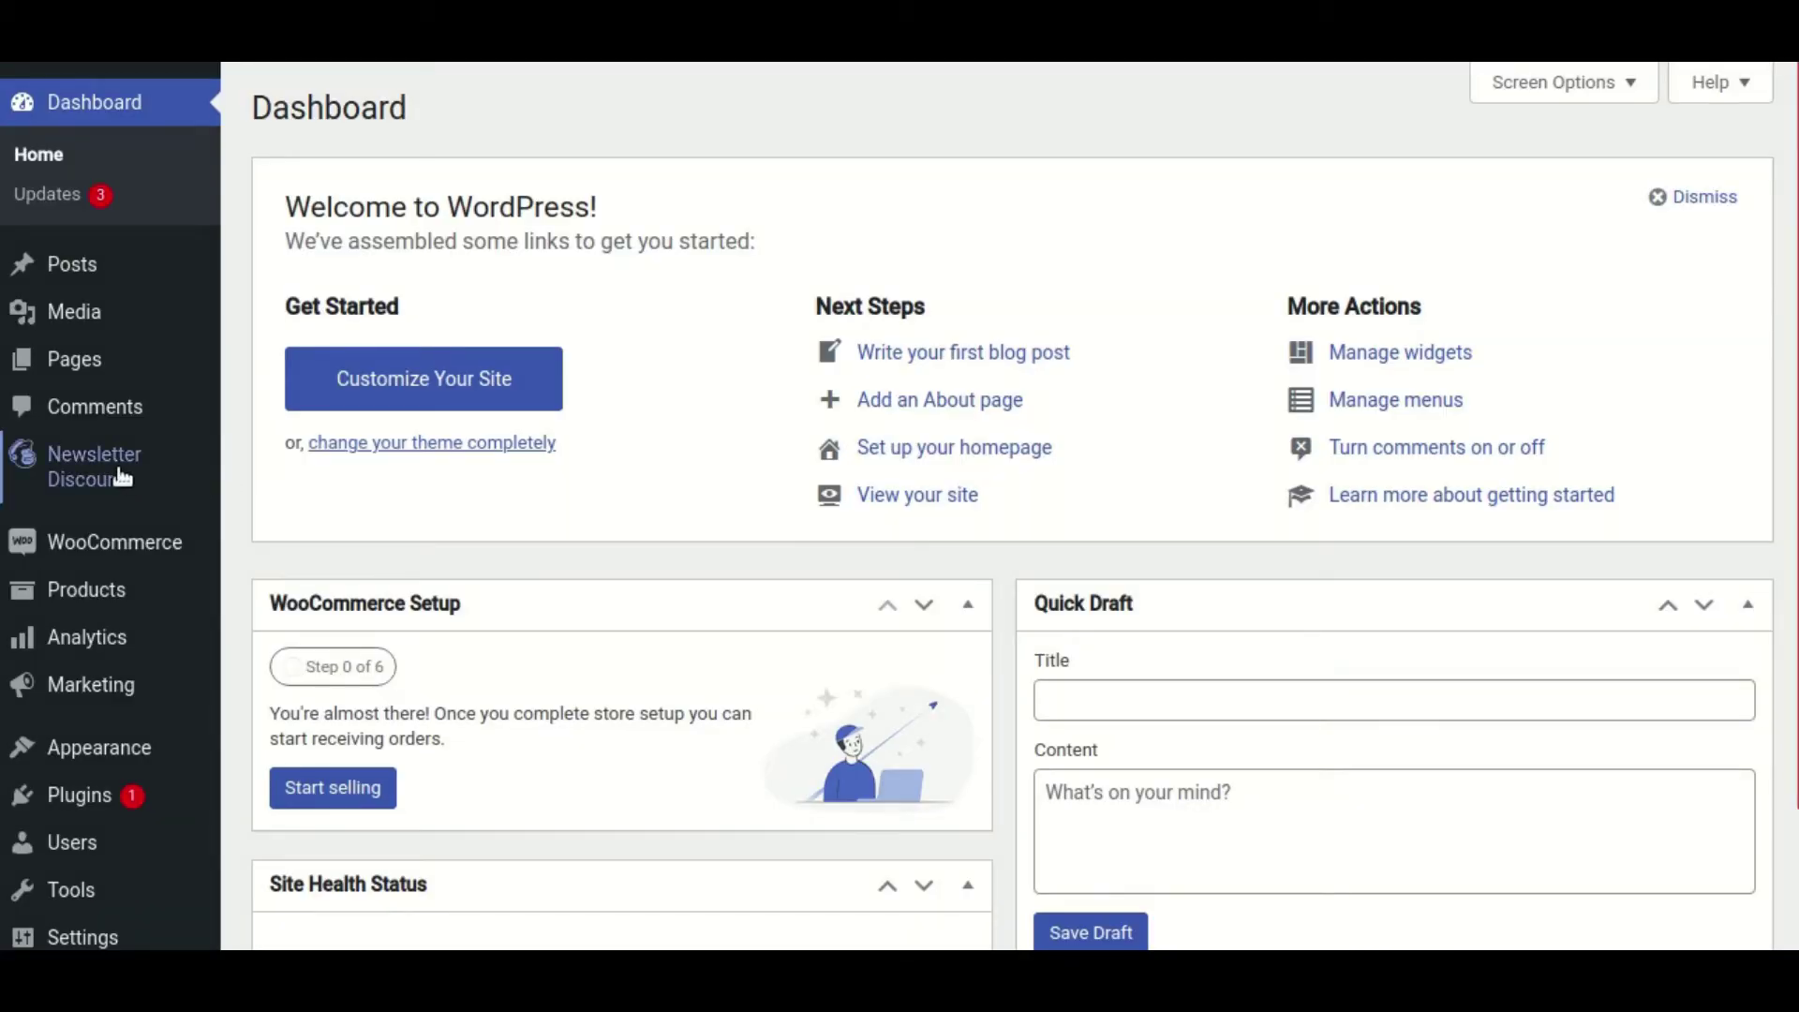
Open Newsletter Discount settings and review the Email Placeholder and Make First Name Required options.
click(91, 456)
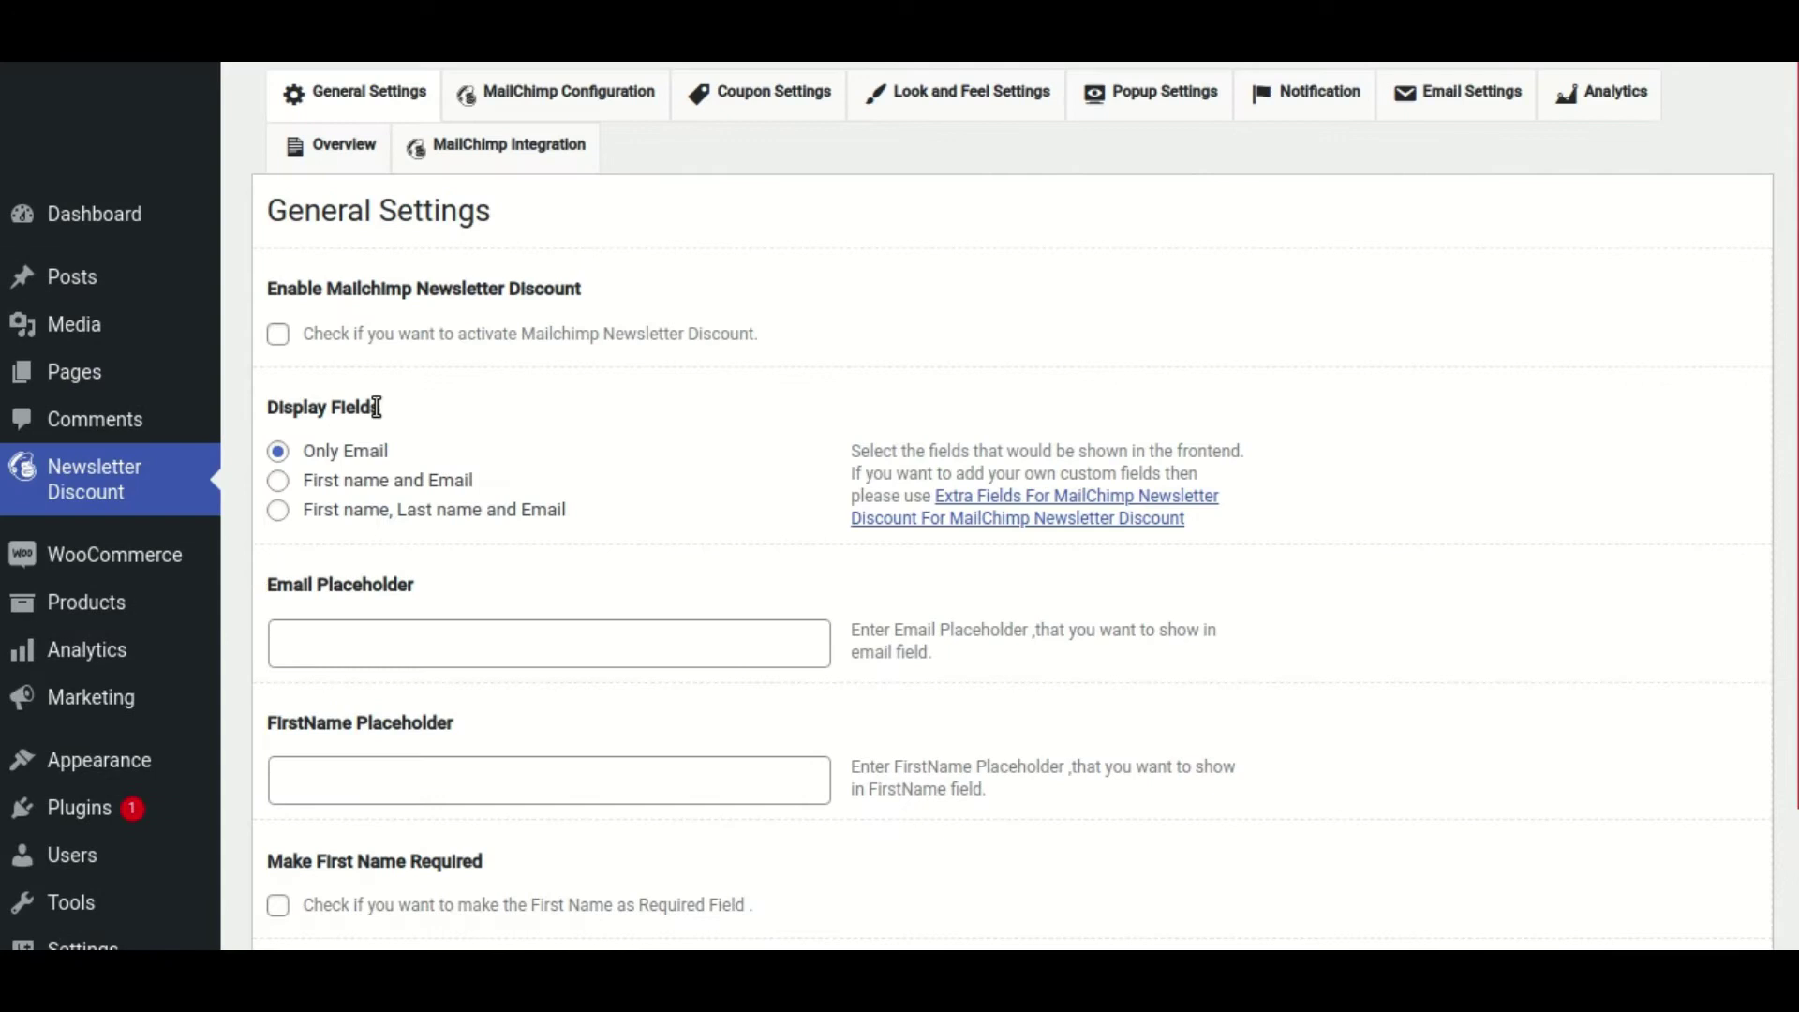
scroll(426, 515, down, 2)
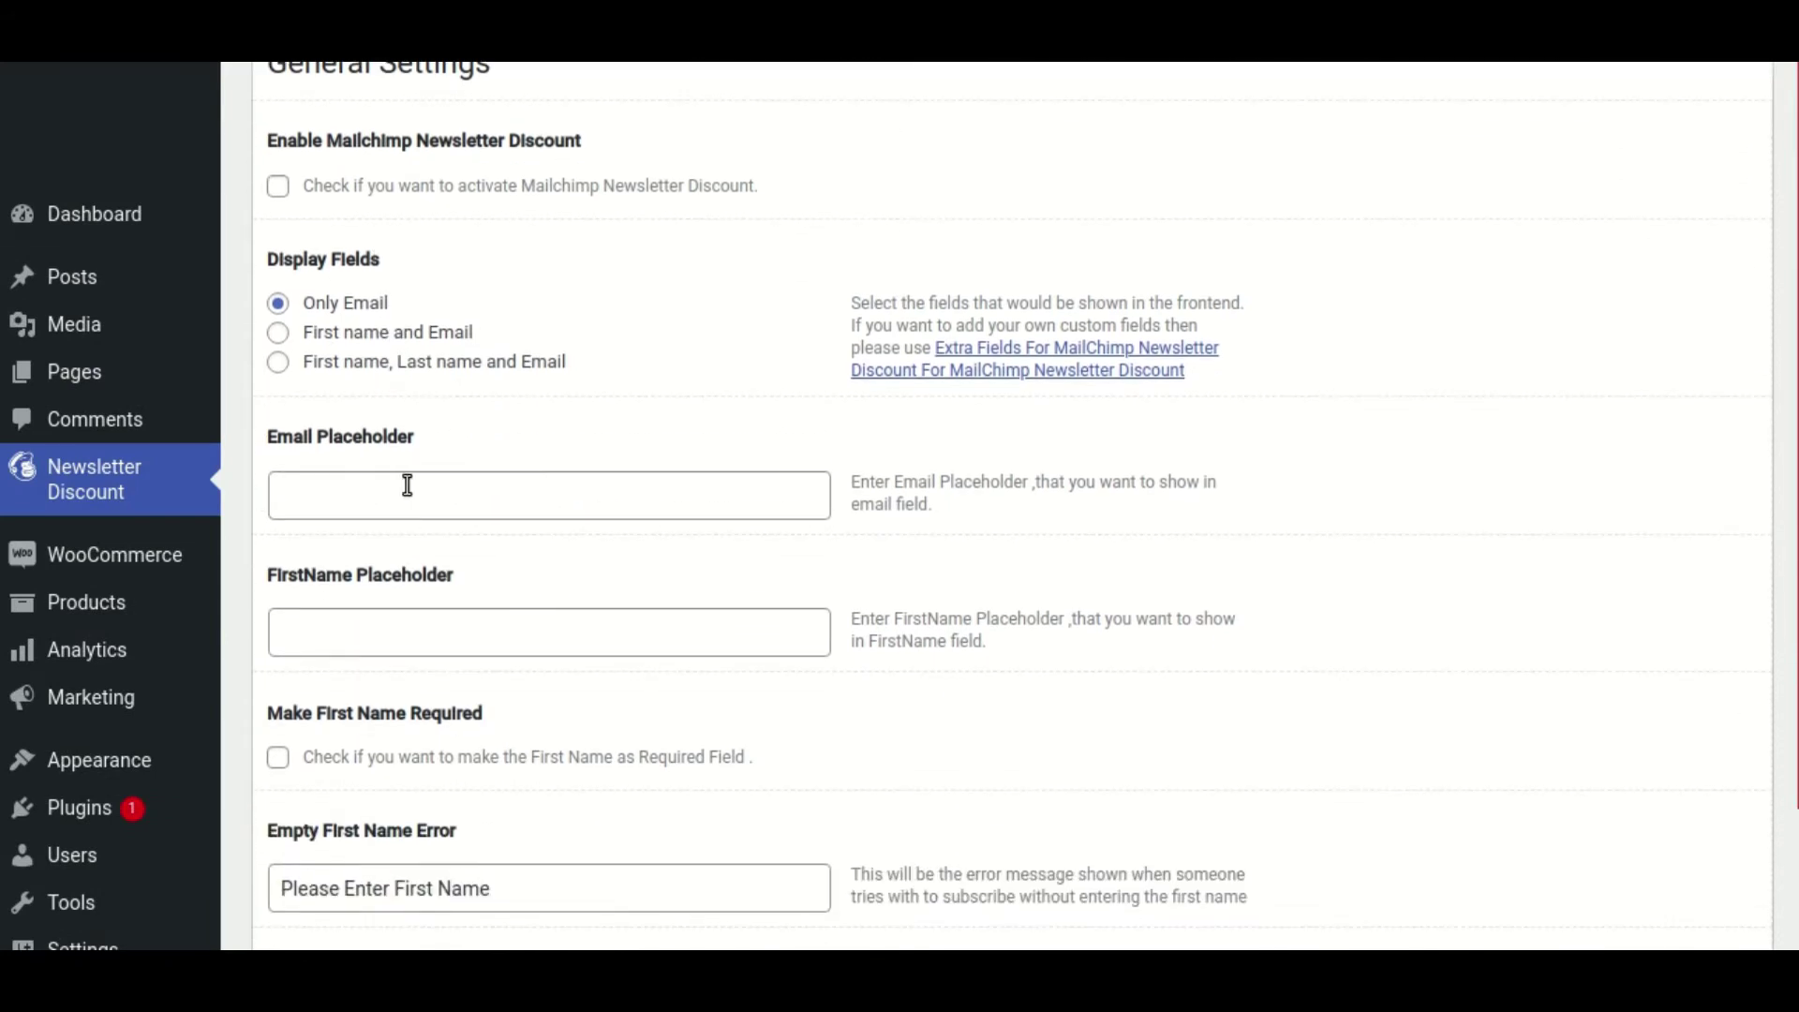
drag(265, 434, 441, 441)
click(341, 473)
drag(271, 577, 458, 576)
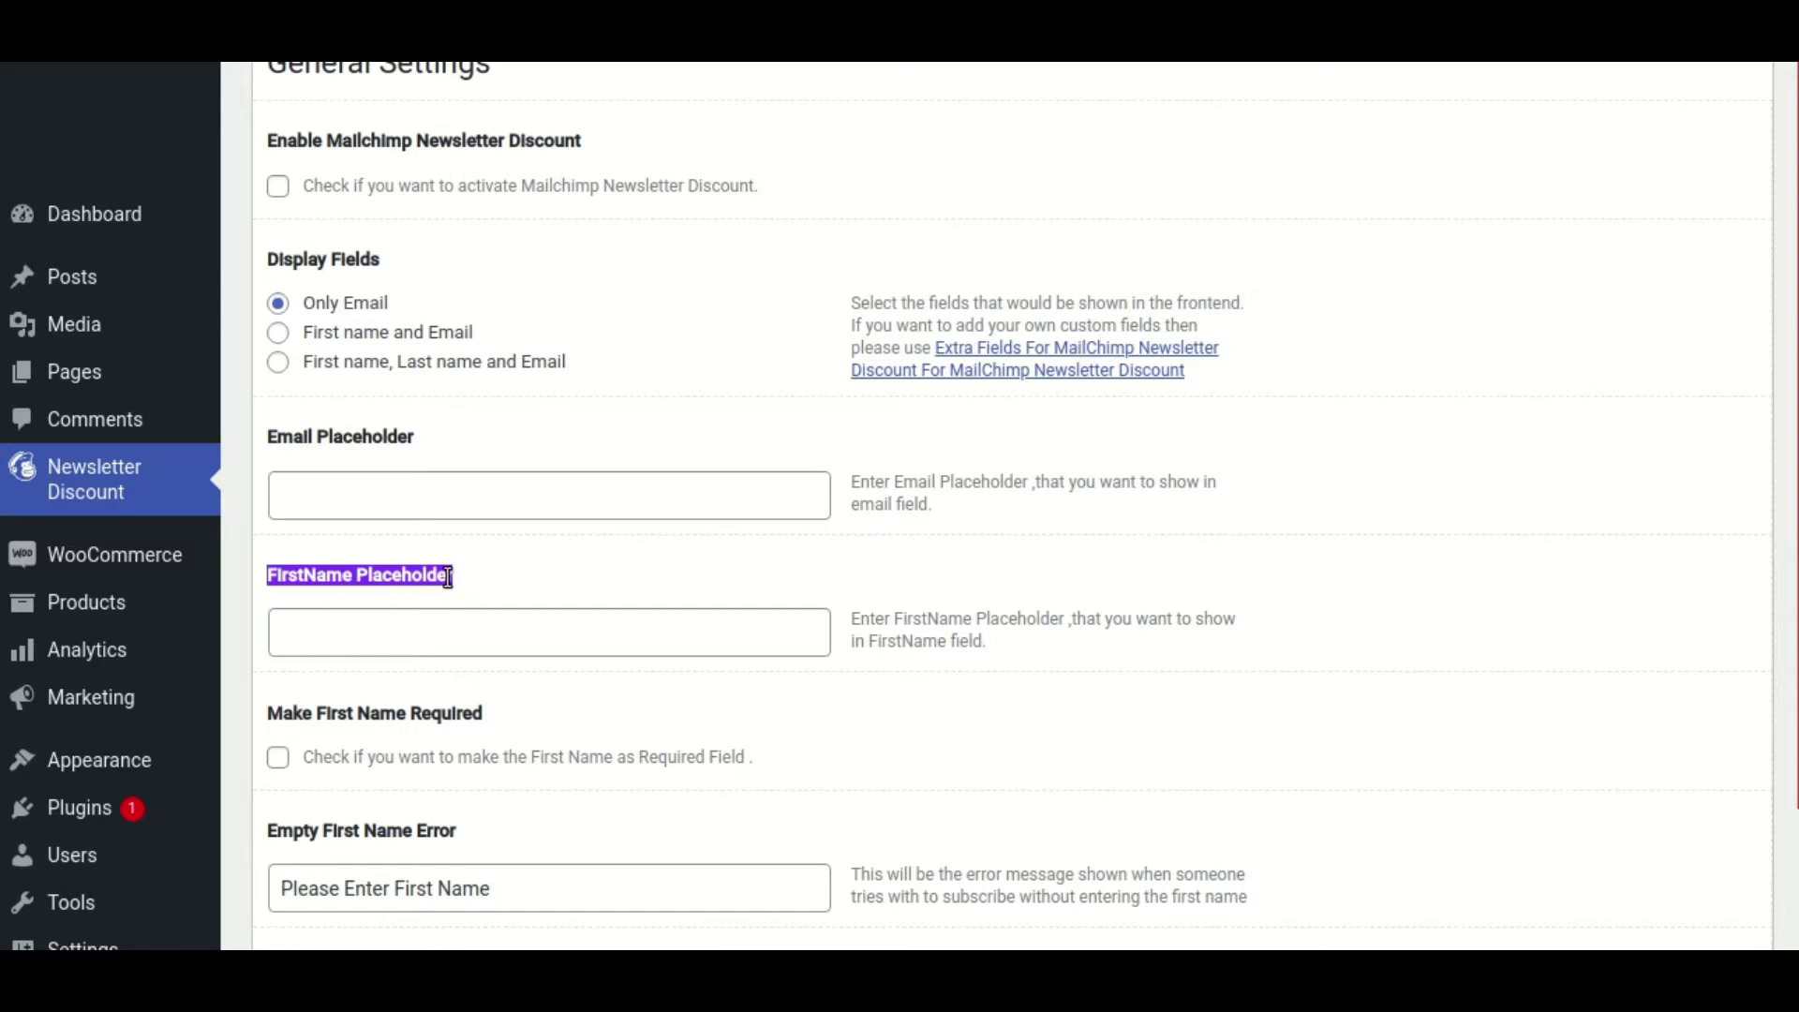
click(478, 657)
scroll(482, 663, down, 1)
scroll(481, 664, down, 1)
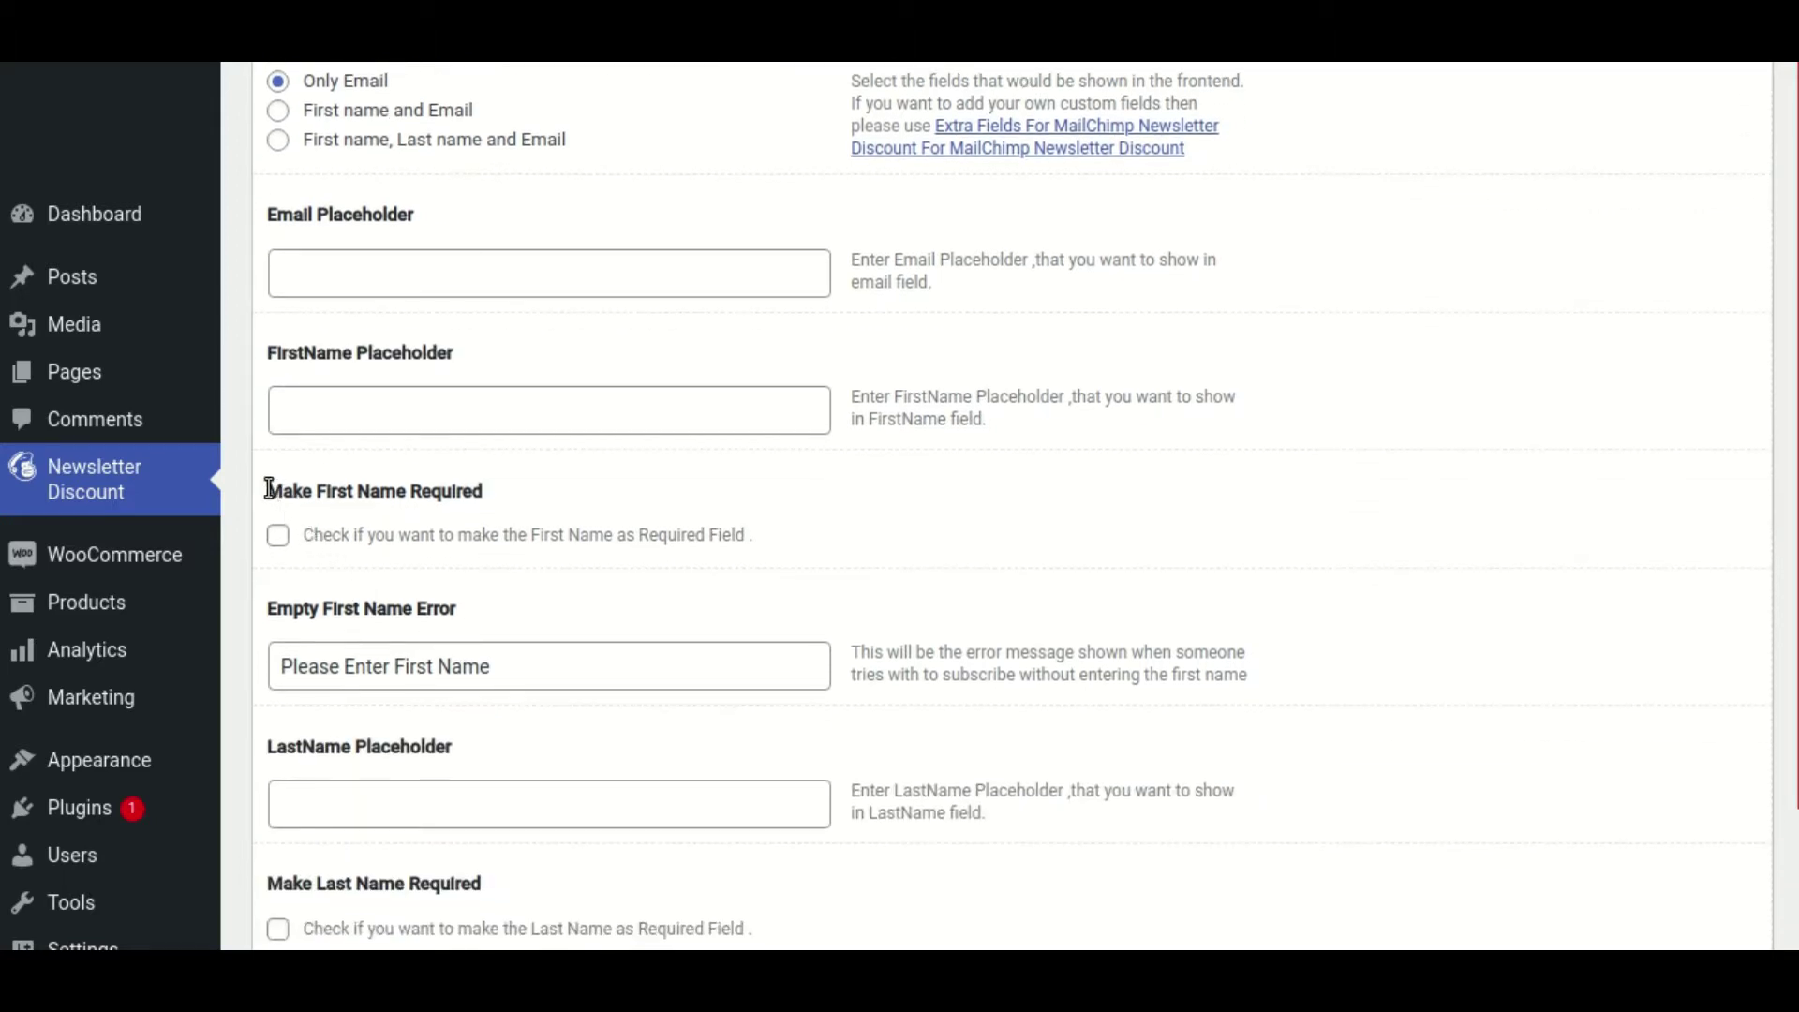
drag(265, 486, 509, 506)
click(369, 525)
drag(265, 611, 474, 617)
click(462, 634)
Review the LastName Placeholder, Make Last Name Required and Invalid Last Name options.
scroll(478, 656, down, 2)
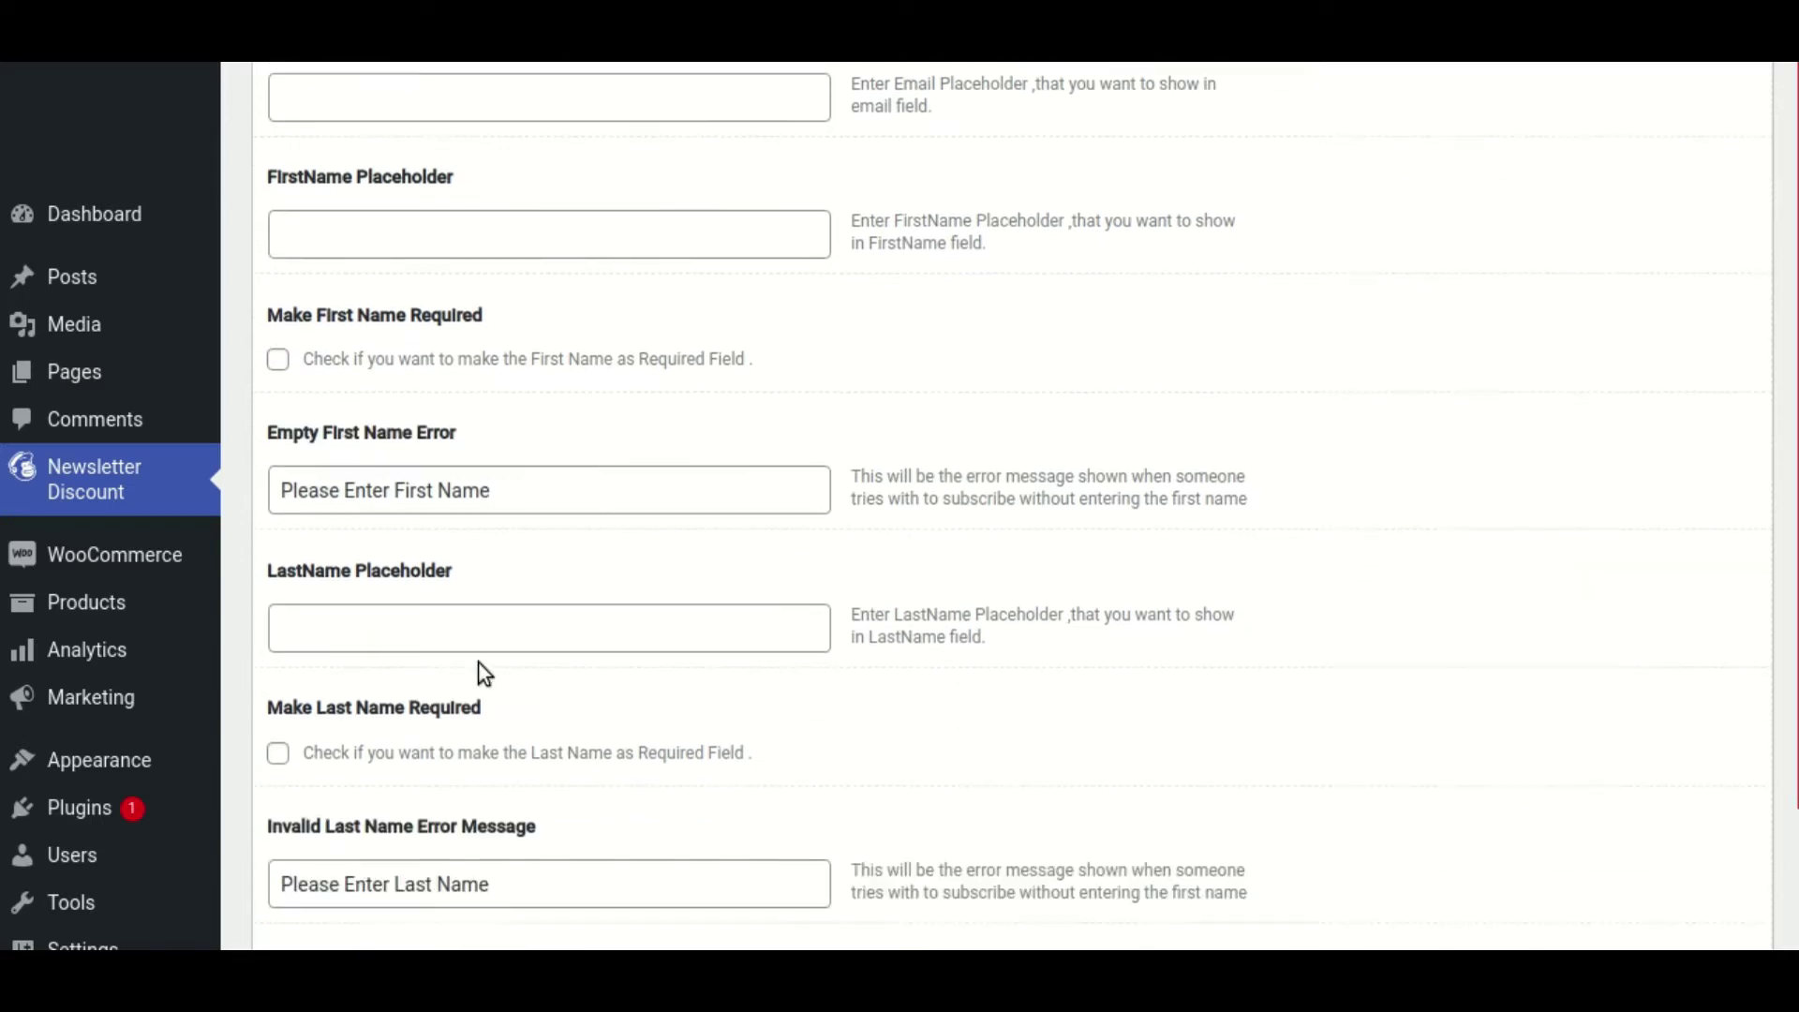
scroll(484, 673, down, 1)
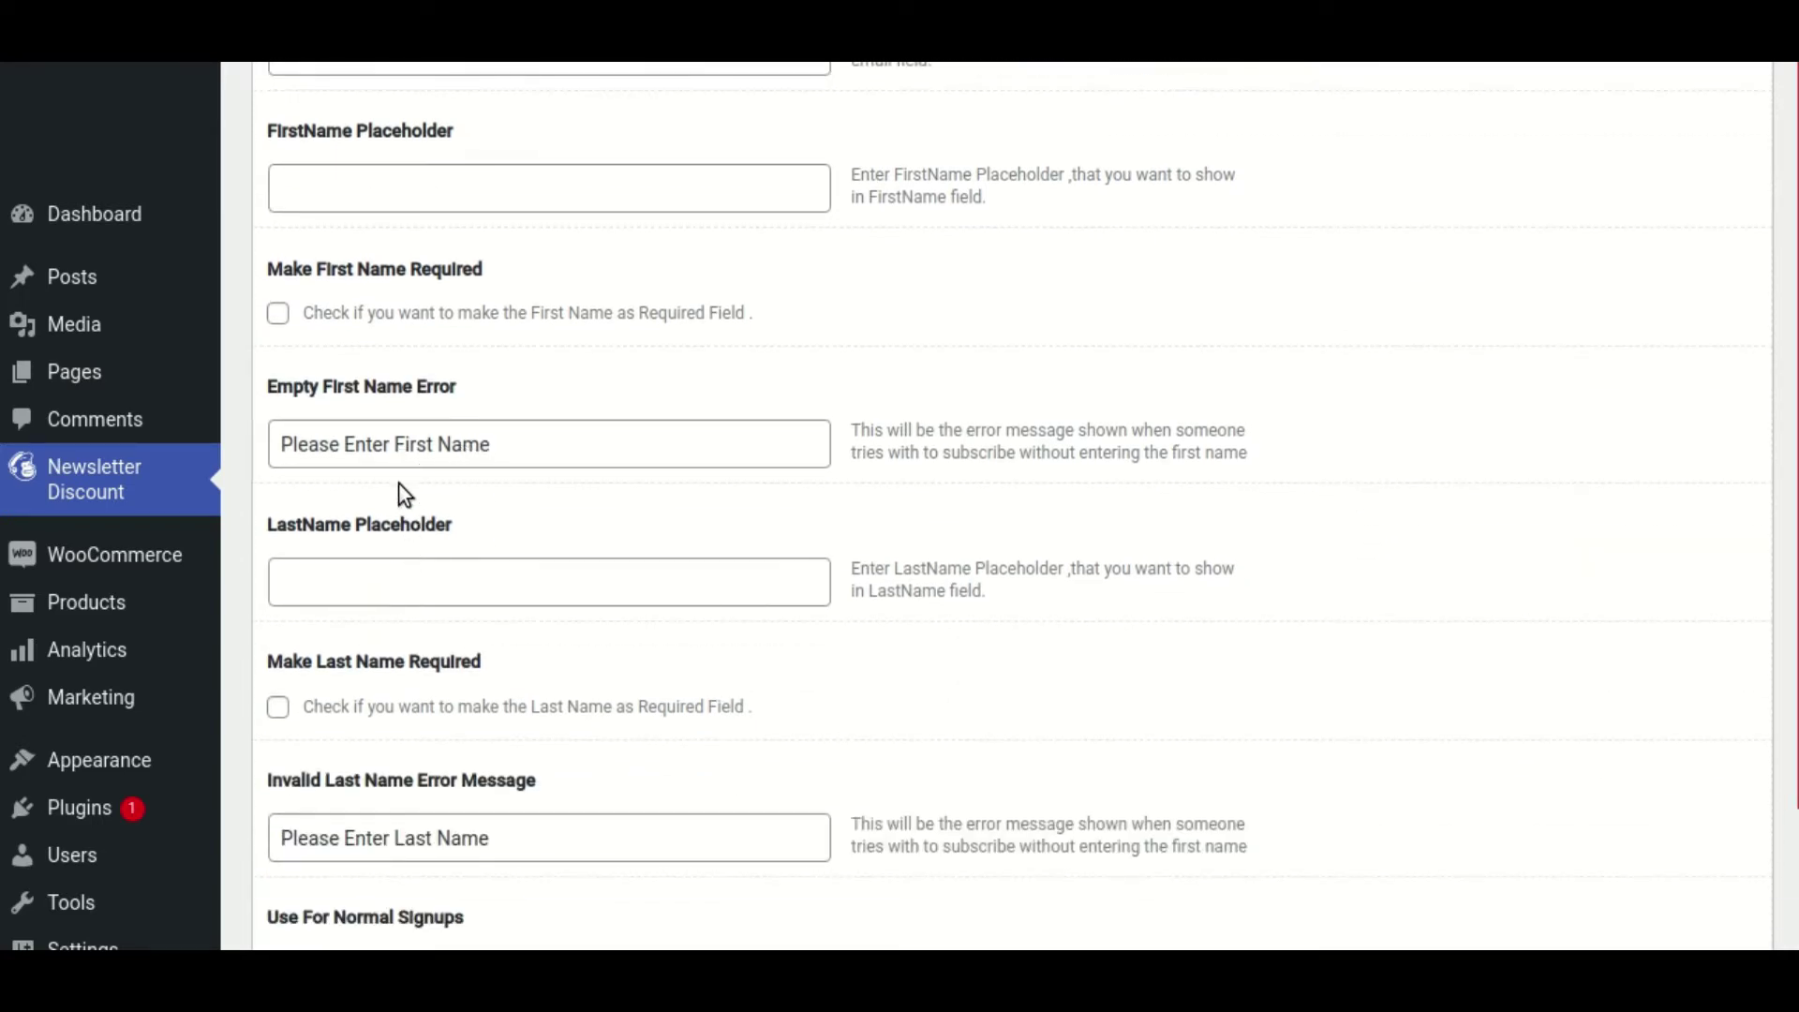
drag(265, 526, 455, 542)
click(457, 560)
scroll(448, 582, down, 3)
drag(269, 513, 489, 530)
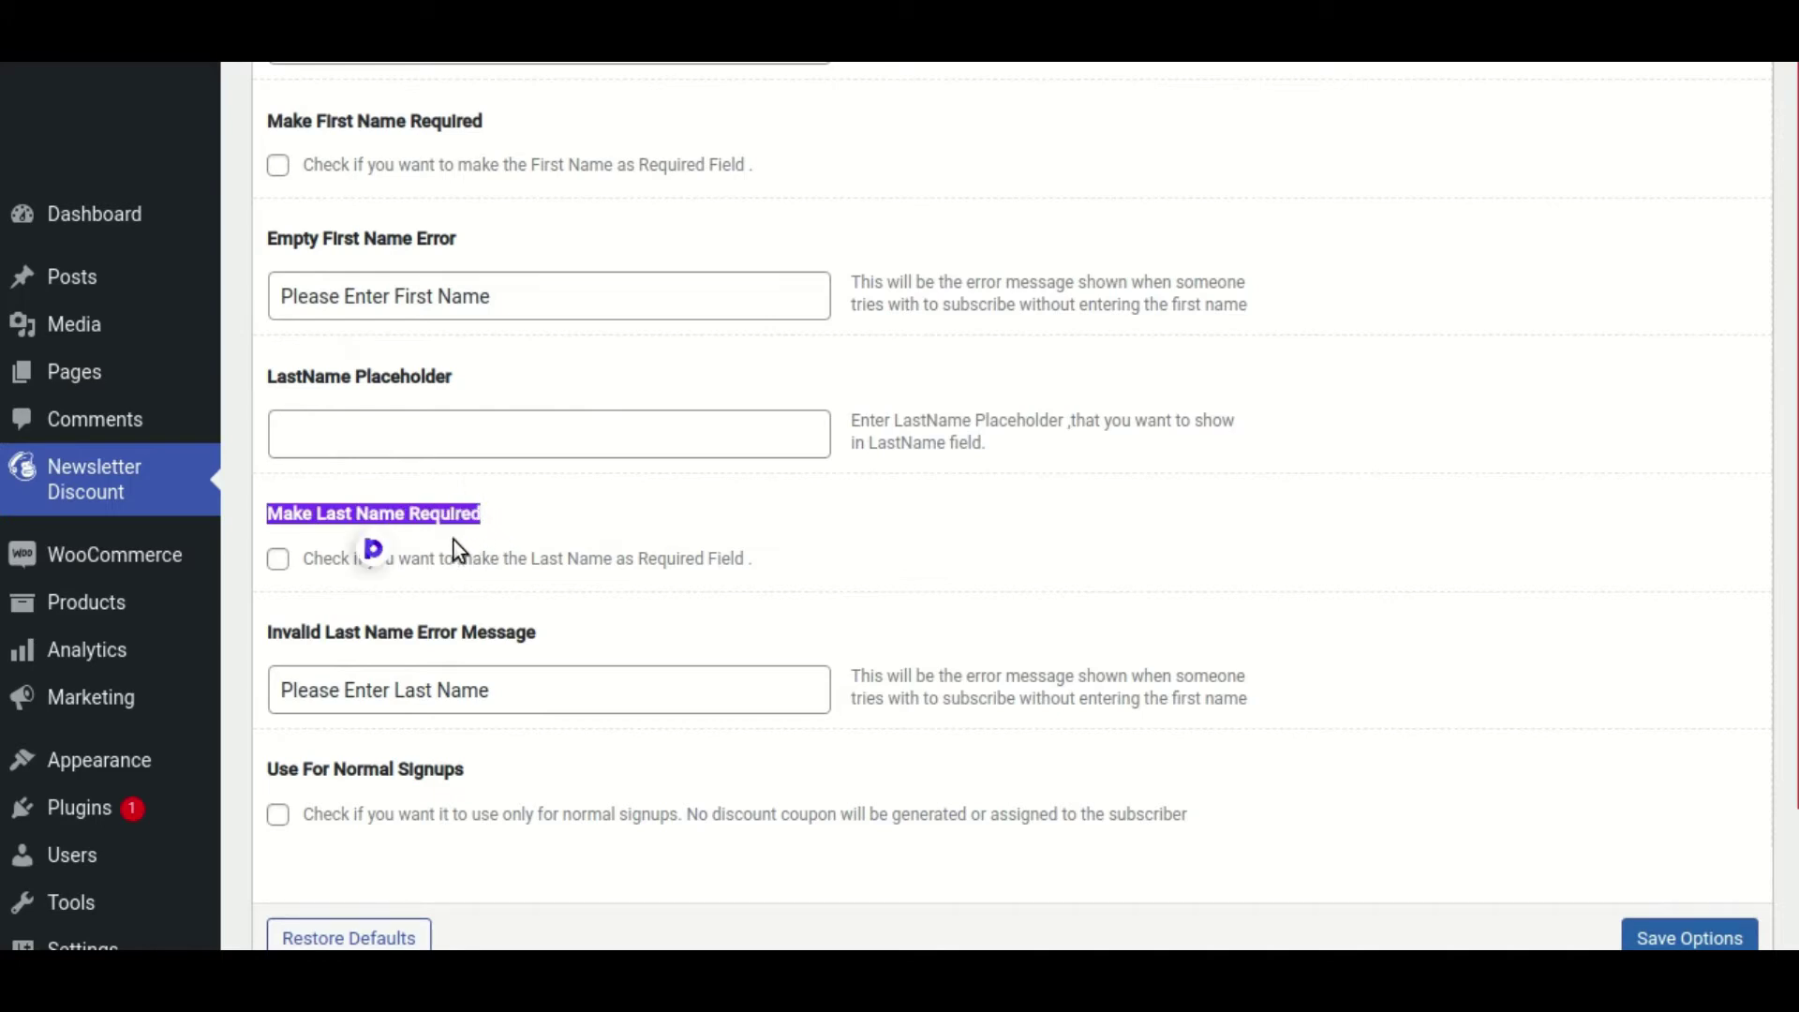
click(428, 595)
drag(266, 633, 544, 649)
click(494, 683)
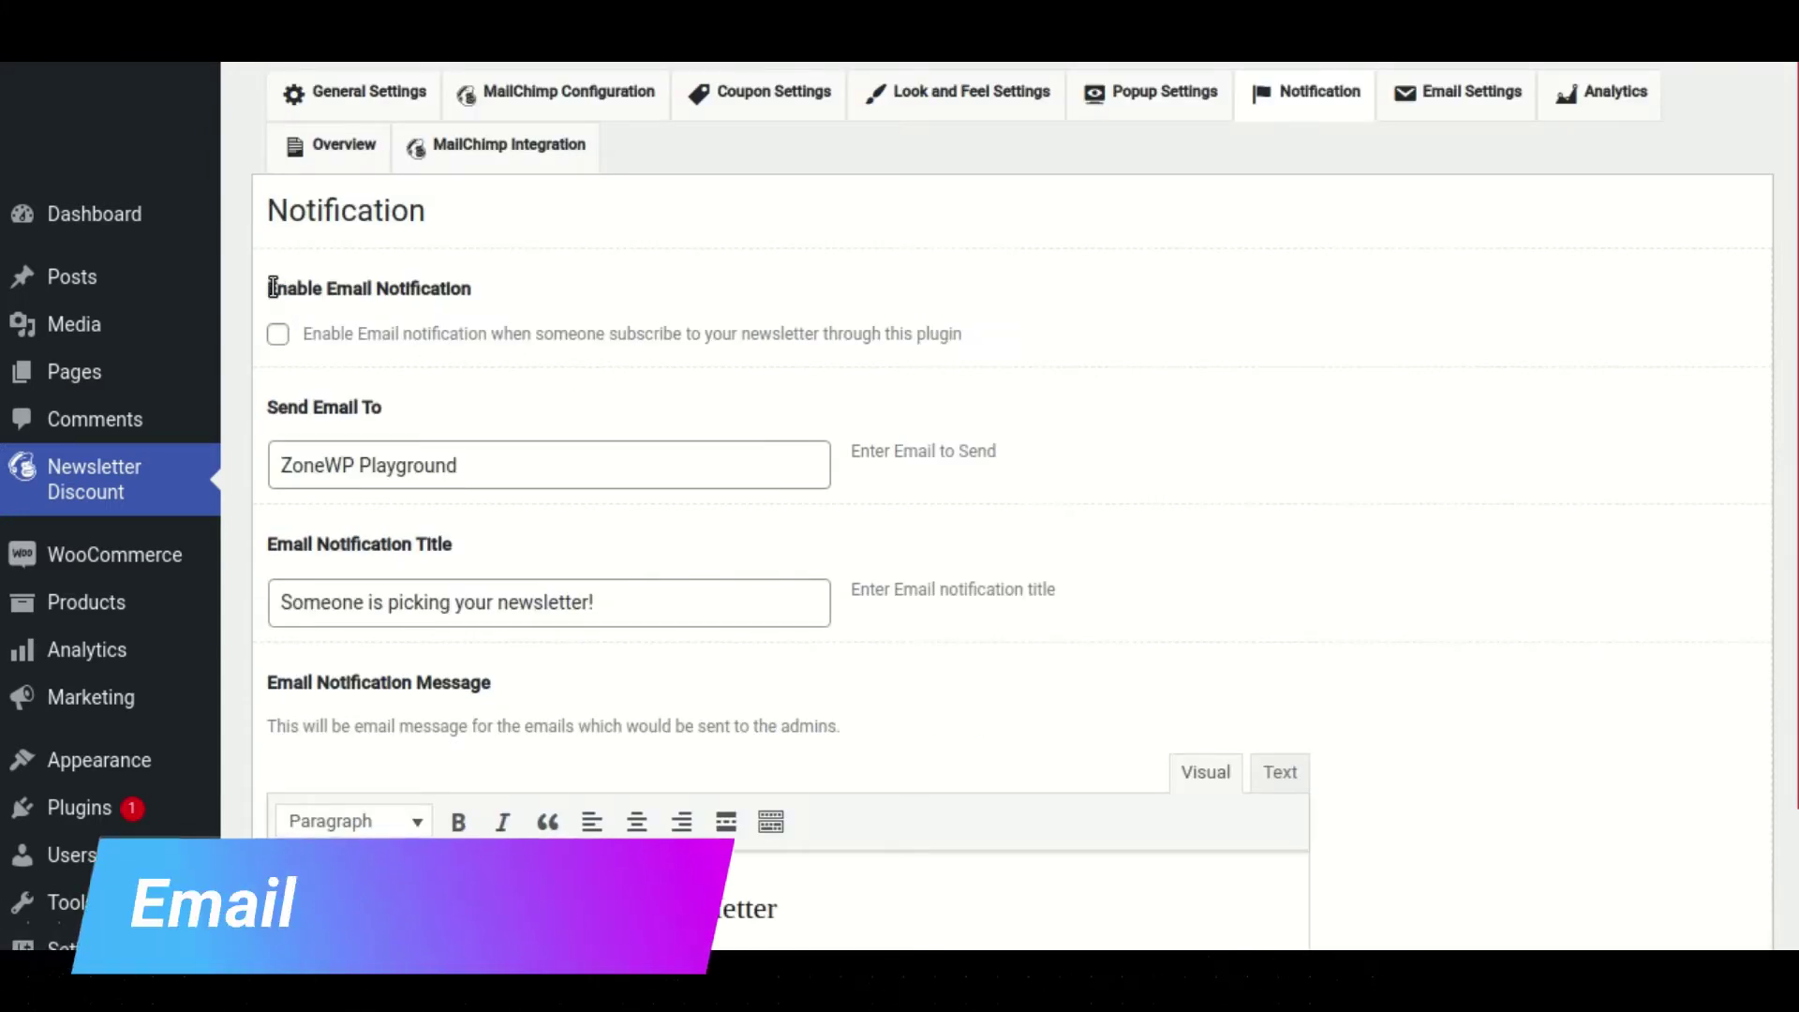
Review the Enable Email Notification option and its notification message text.
drag(272, 287, 510, 290)
click(455, 302)
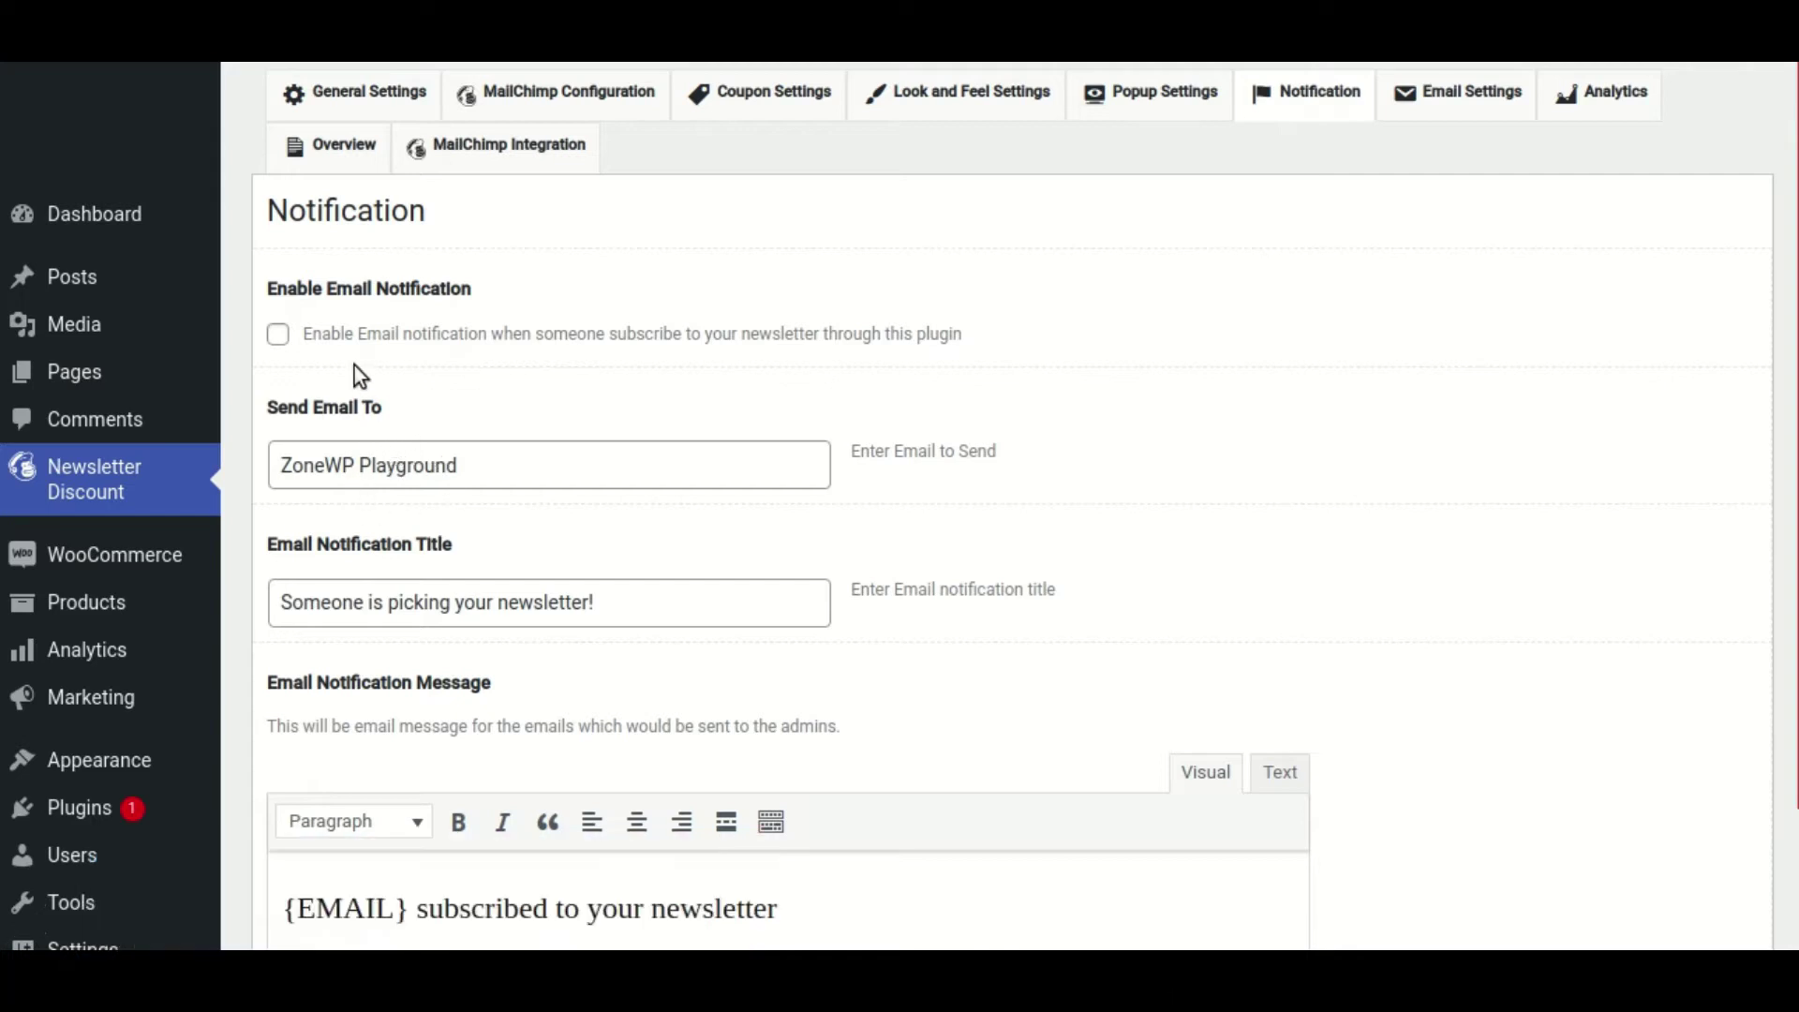
scroll(357, 365, down, 3)
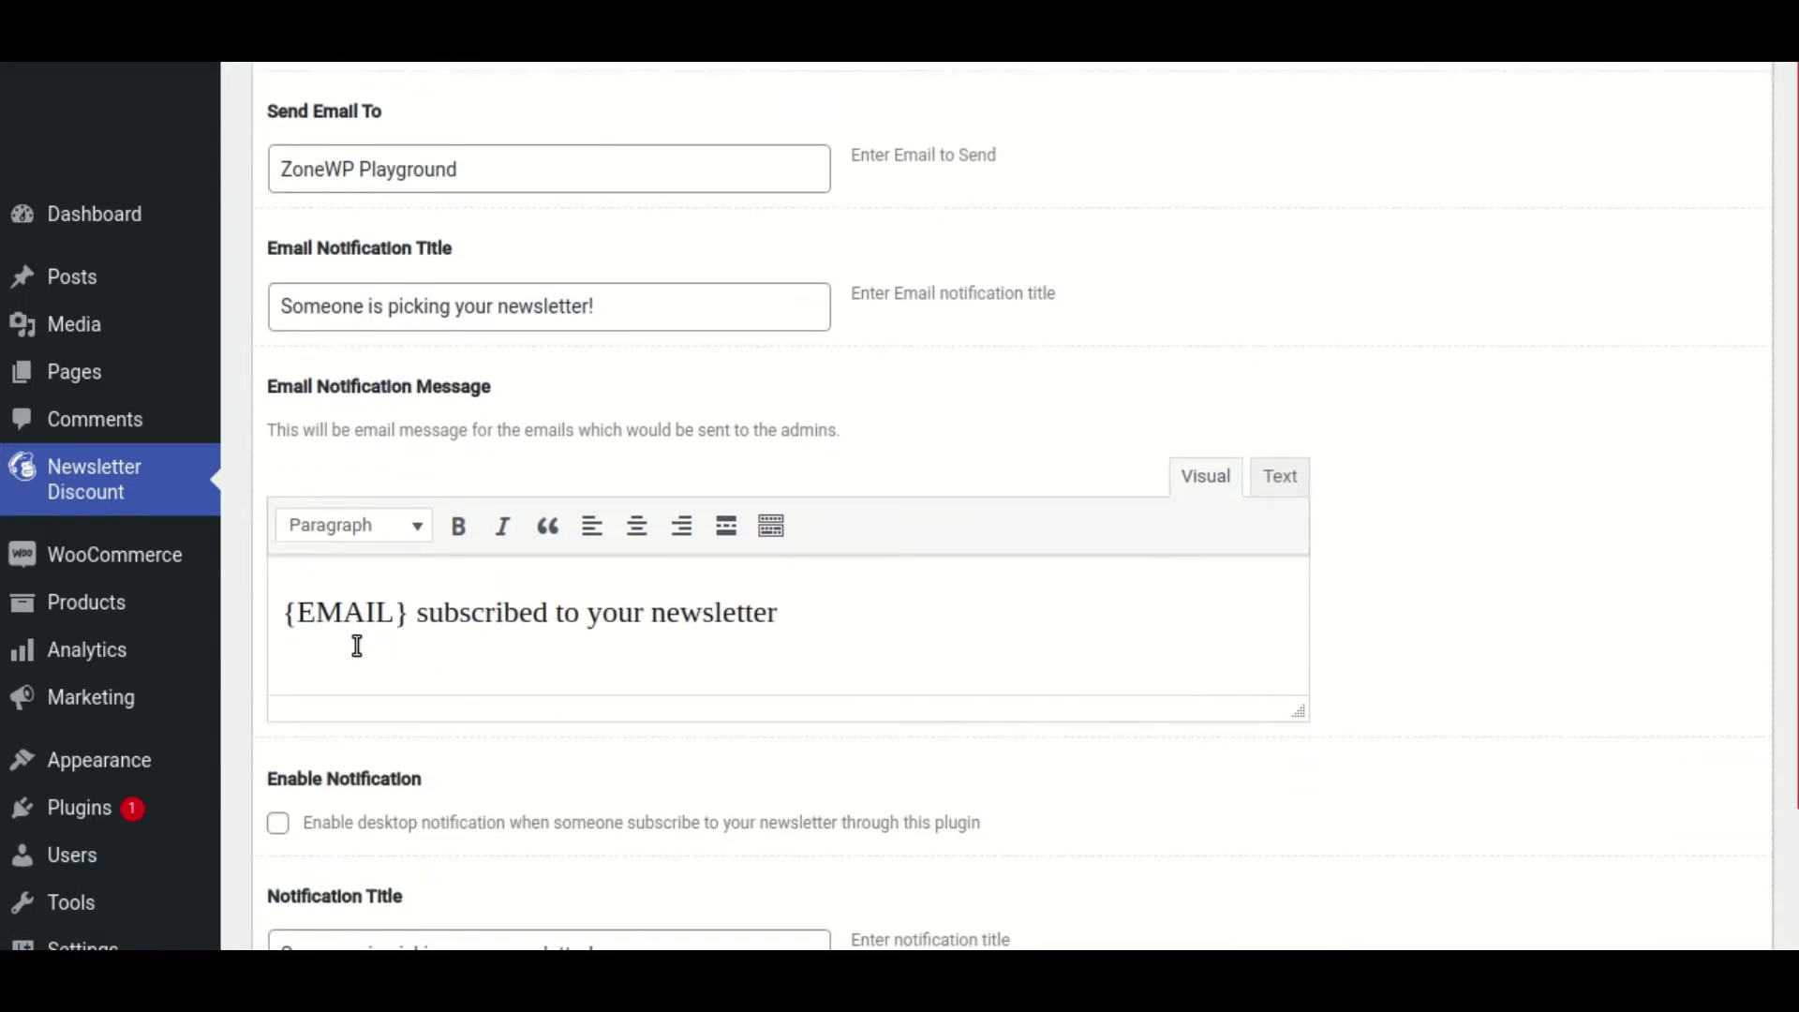
click(566, 594)
scroll(566, 595, down, 1)
scroll(567, 597, up, 2)
scroll(568, 597, up, 2)
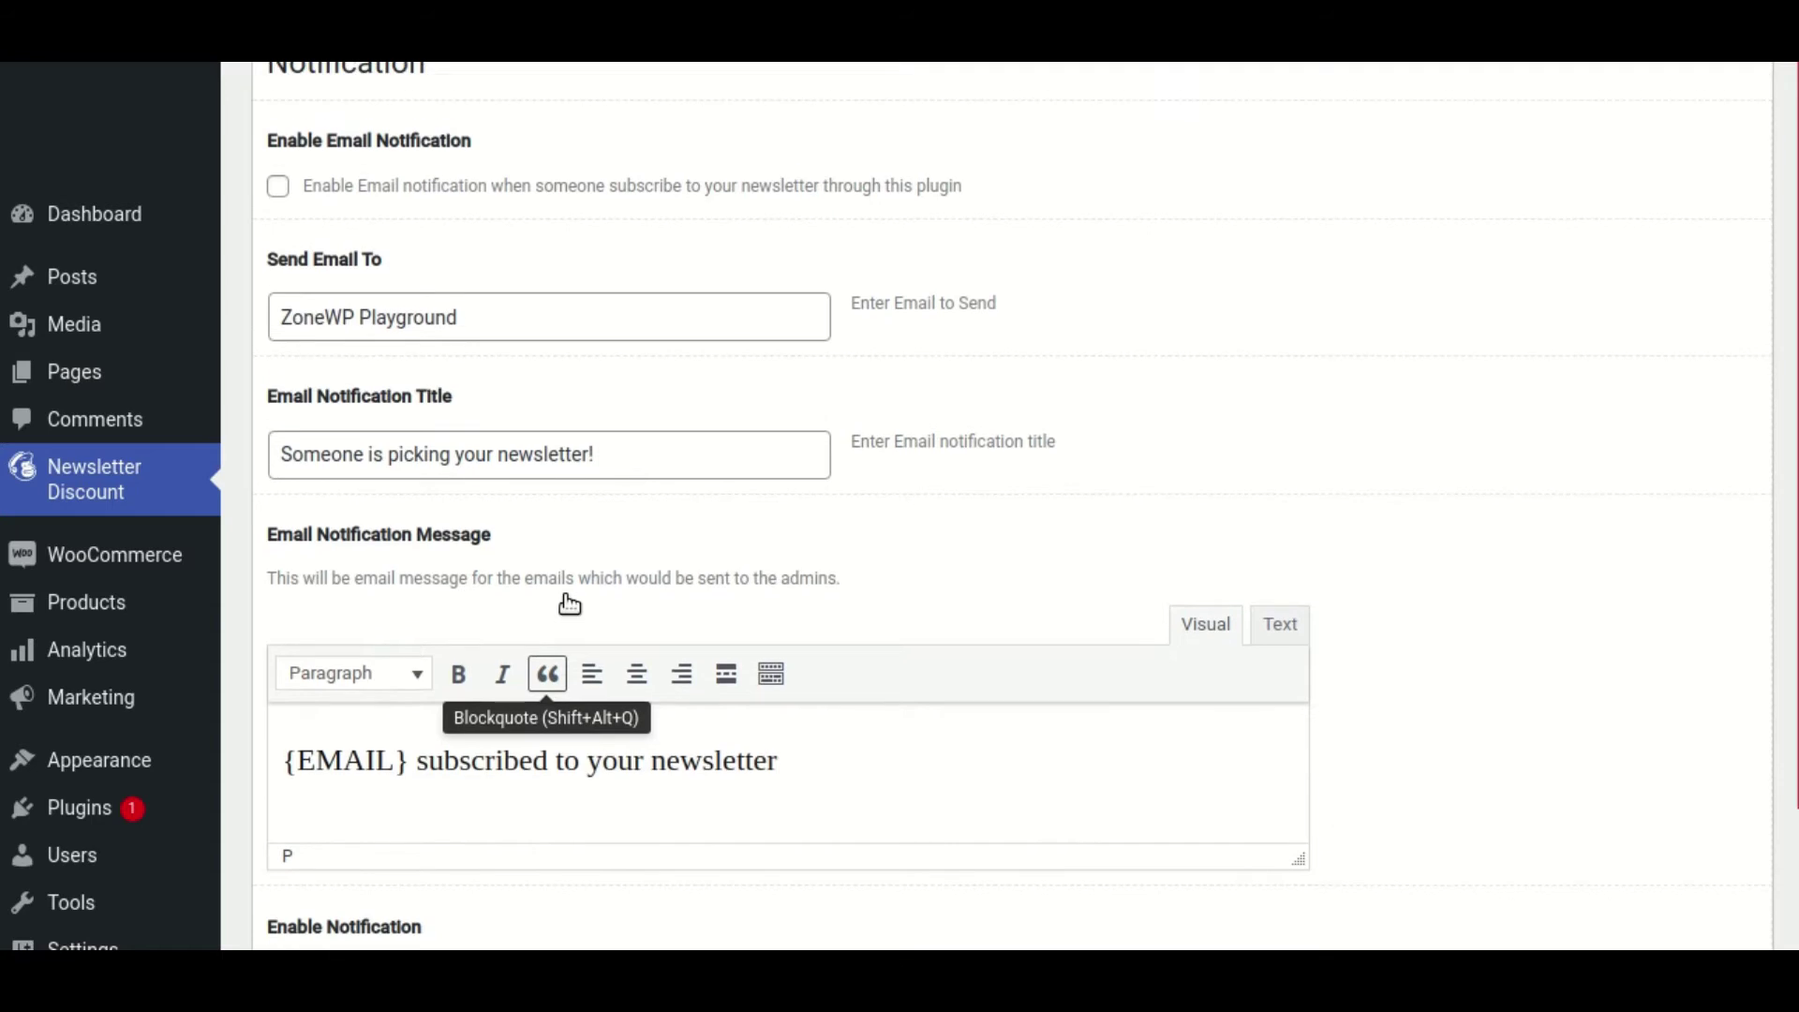
scroll(574, 595, up, 1)
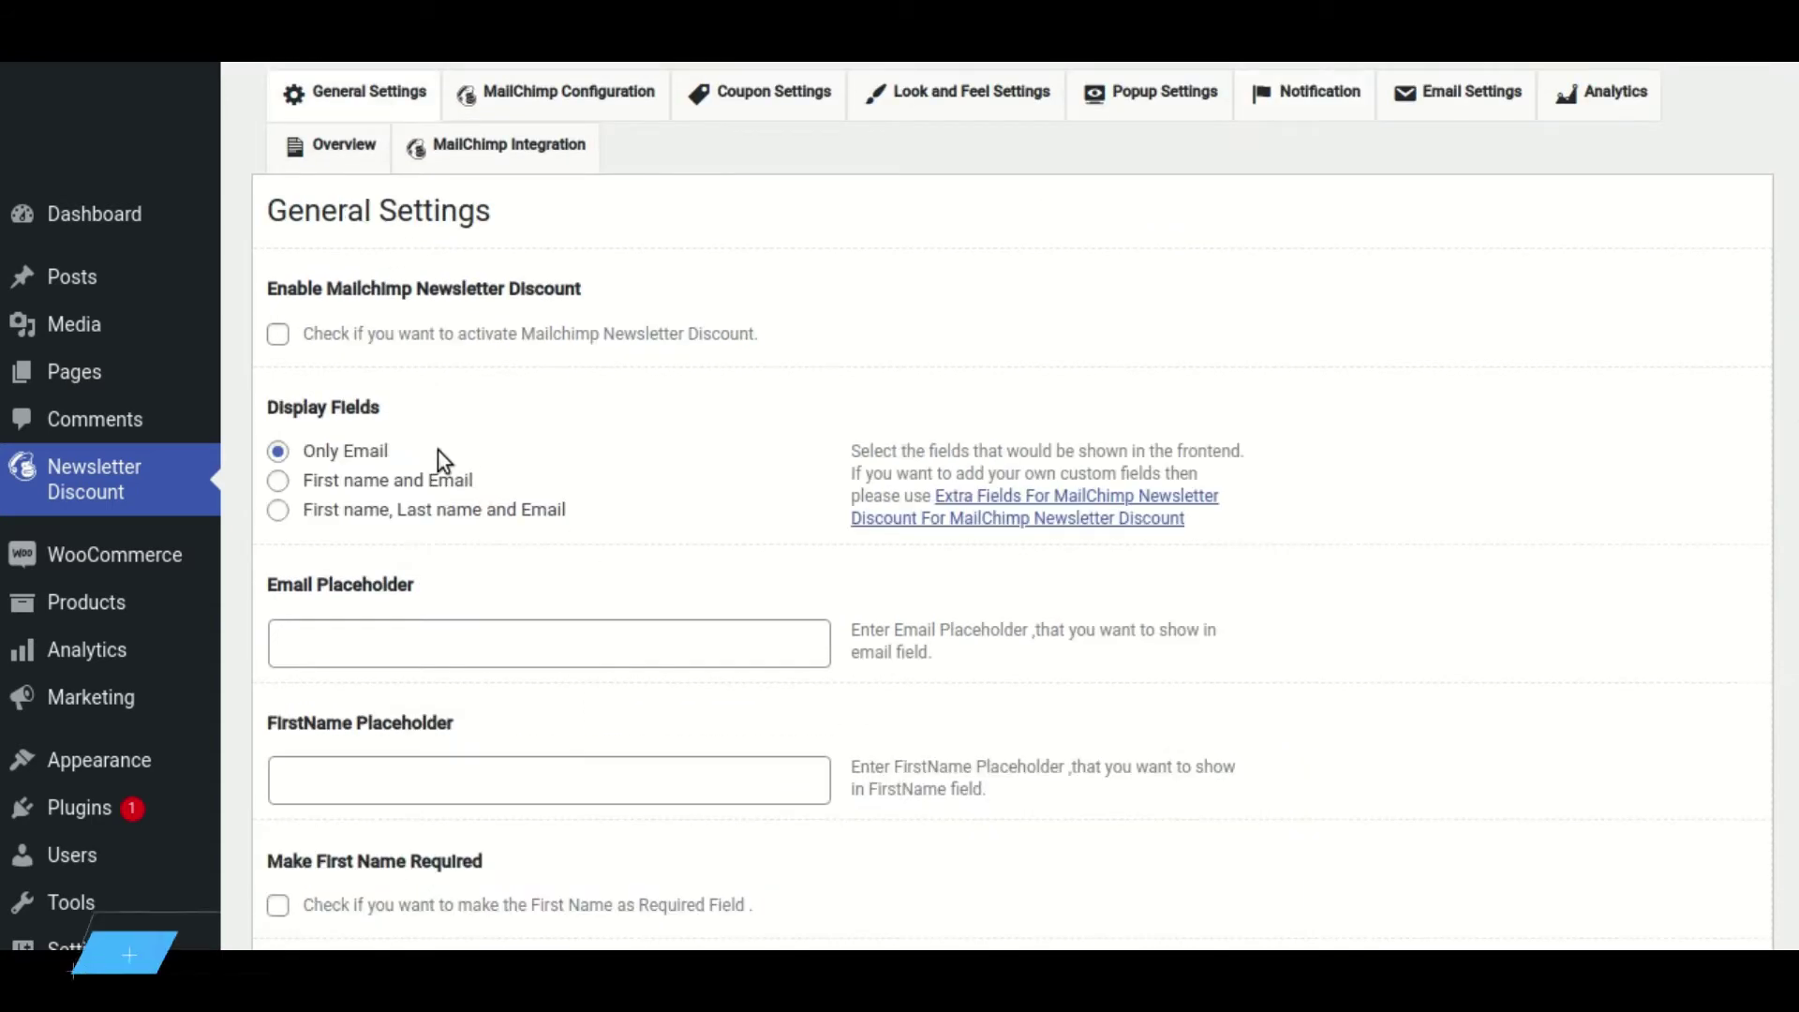
Tick Enable Mailchimp Newsletter Discount and enter 'Enter Your Email' as the Email Placeholder.
click(338, 340)
scroll(414, 581, down, 2)
click(582, 482)
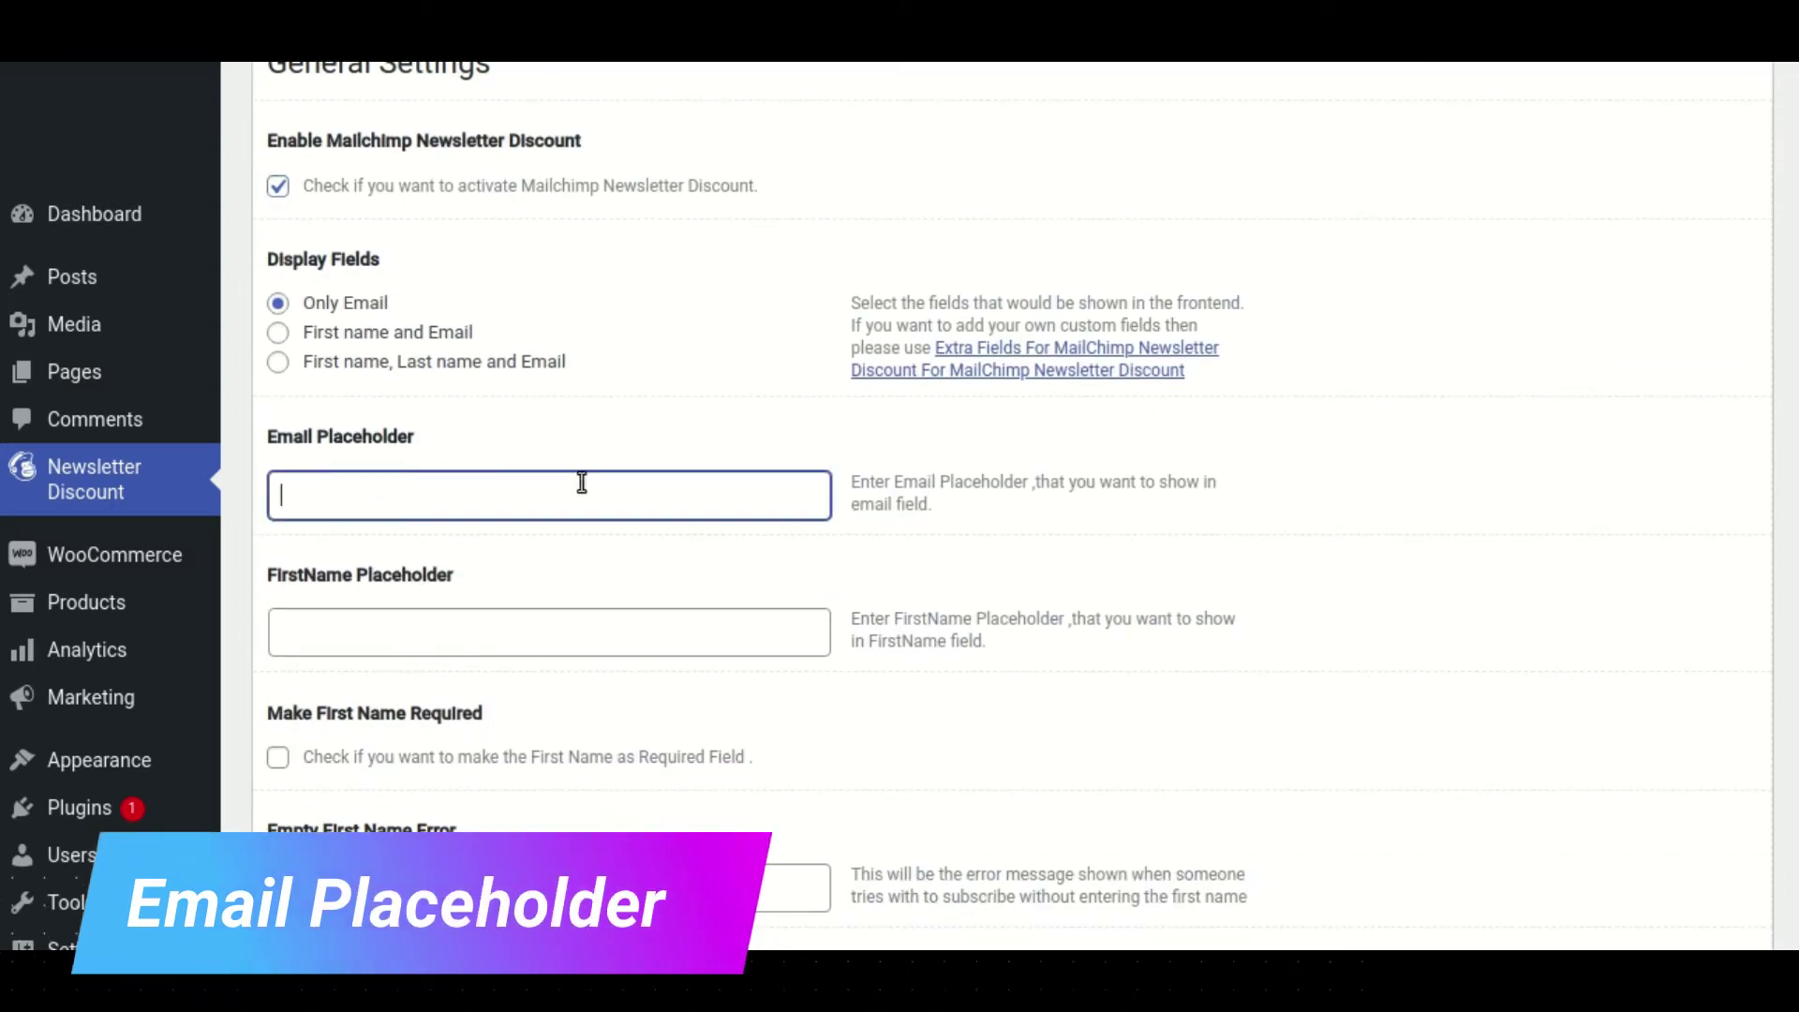
text(Enter Your Email)
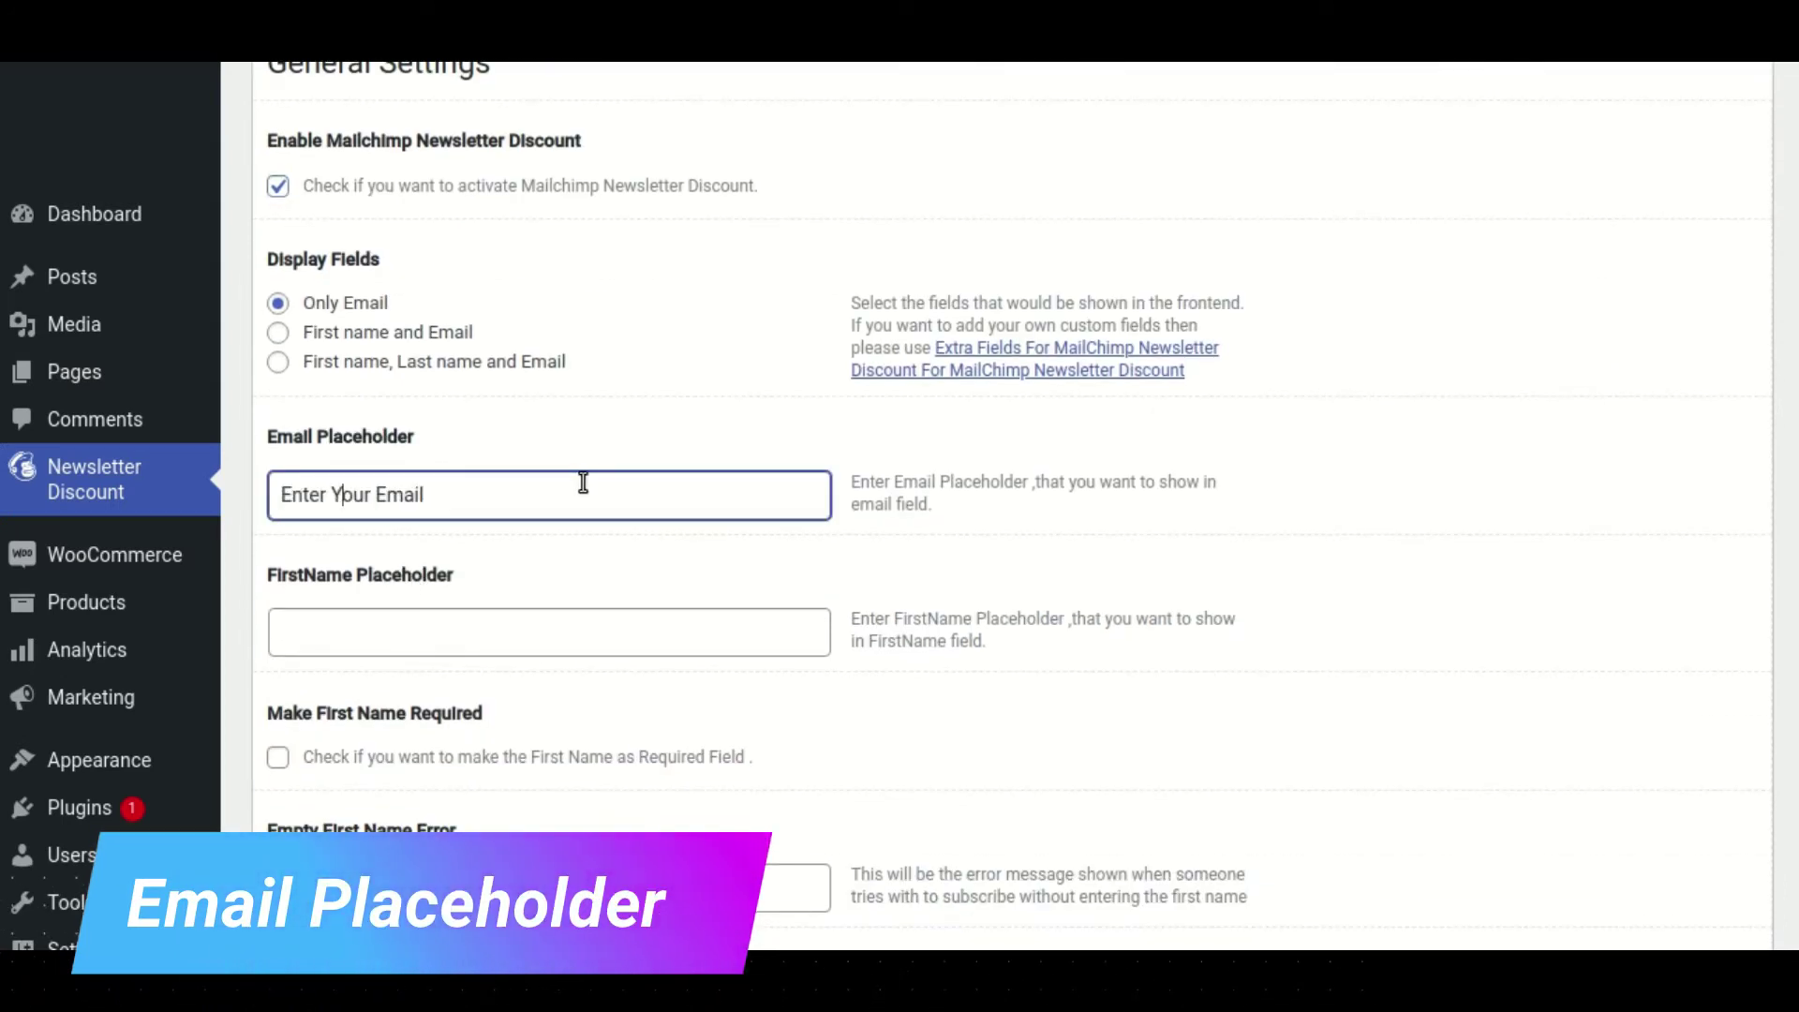
click(1223, 617)
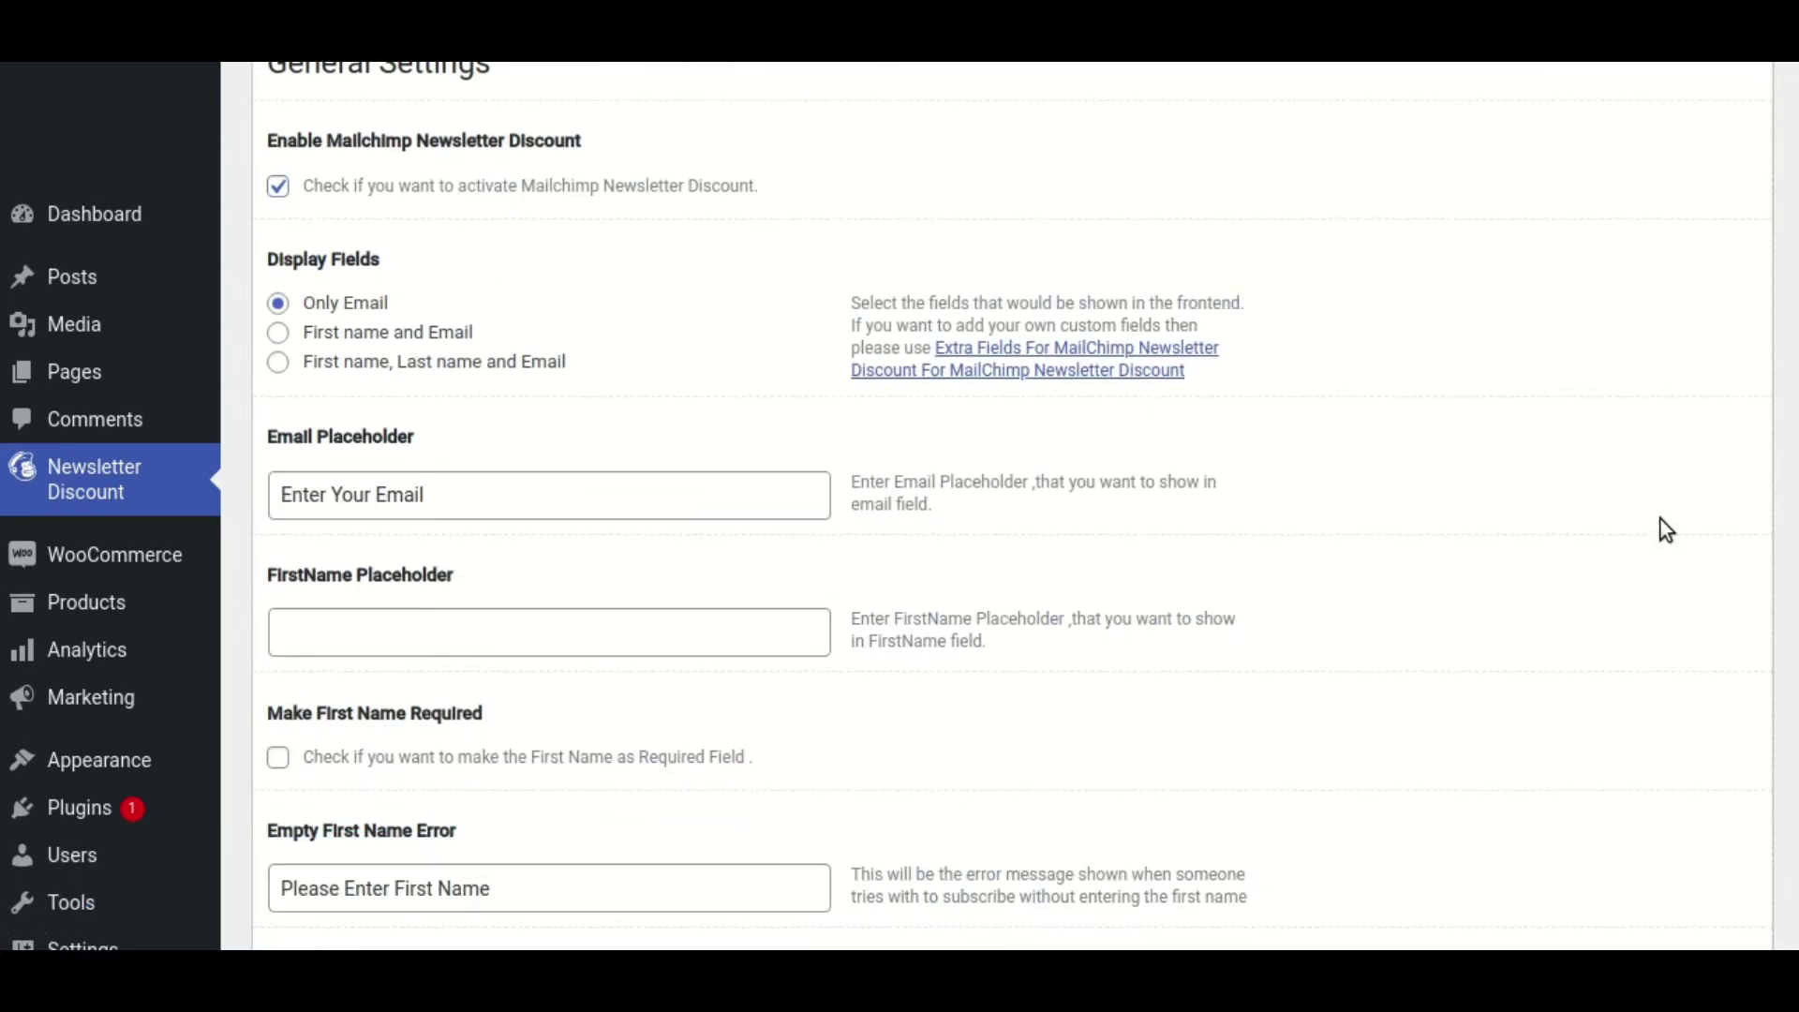
scroll(1659, 525, down, 10)
Save the options and check that the popup's email field reads 'Enter Your Email'.
click(1690, 642)
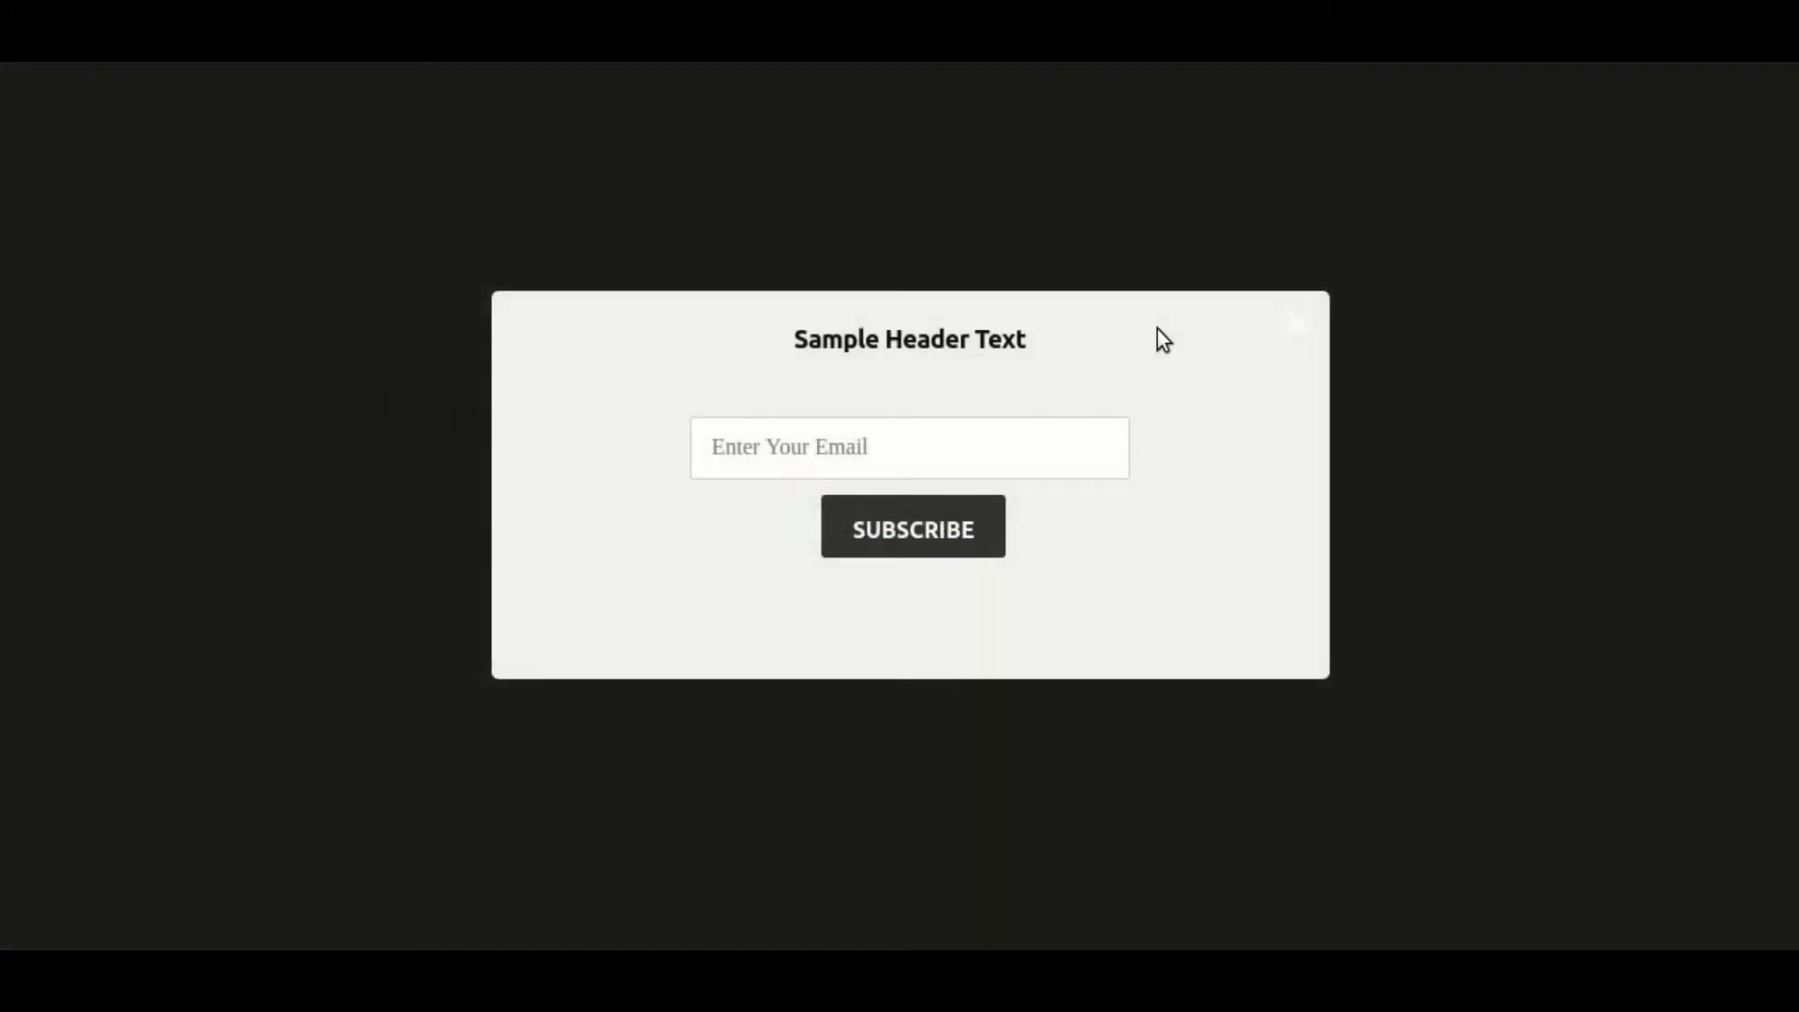
click(701, 450)
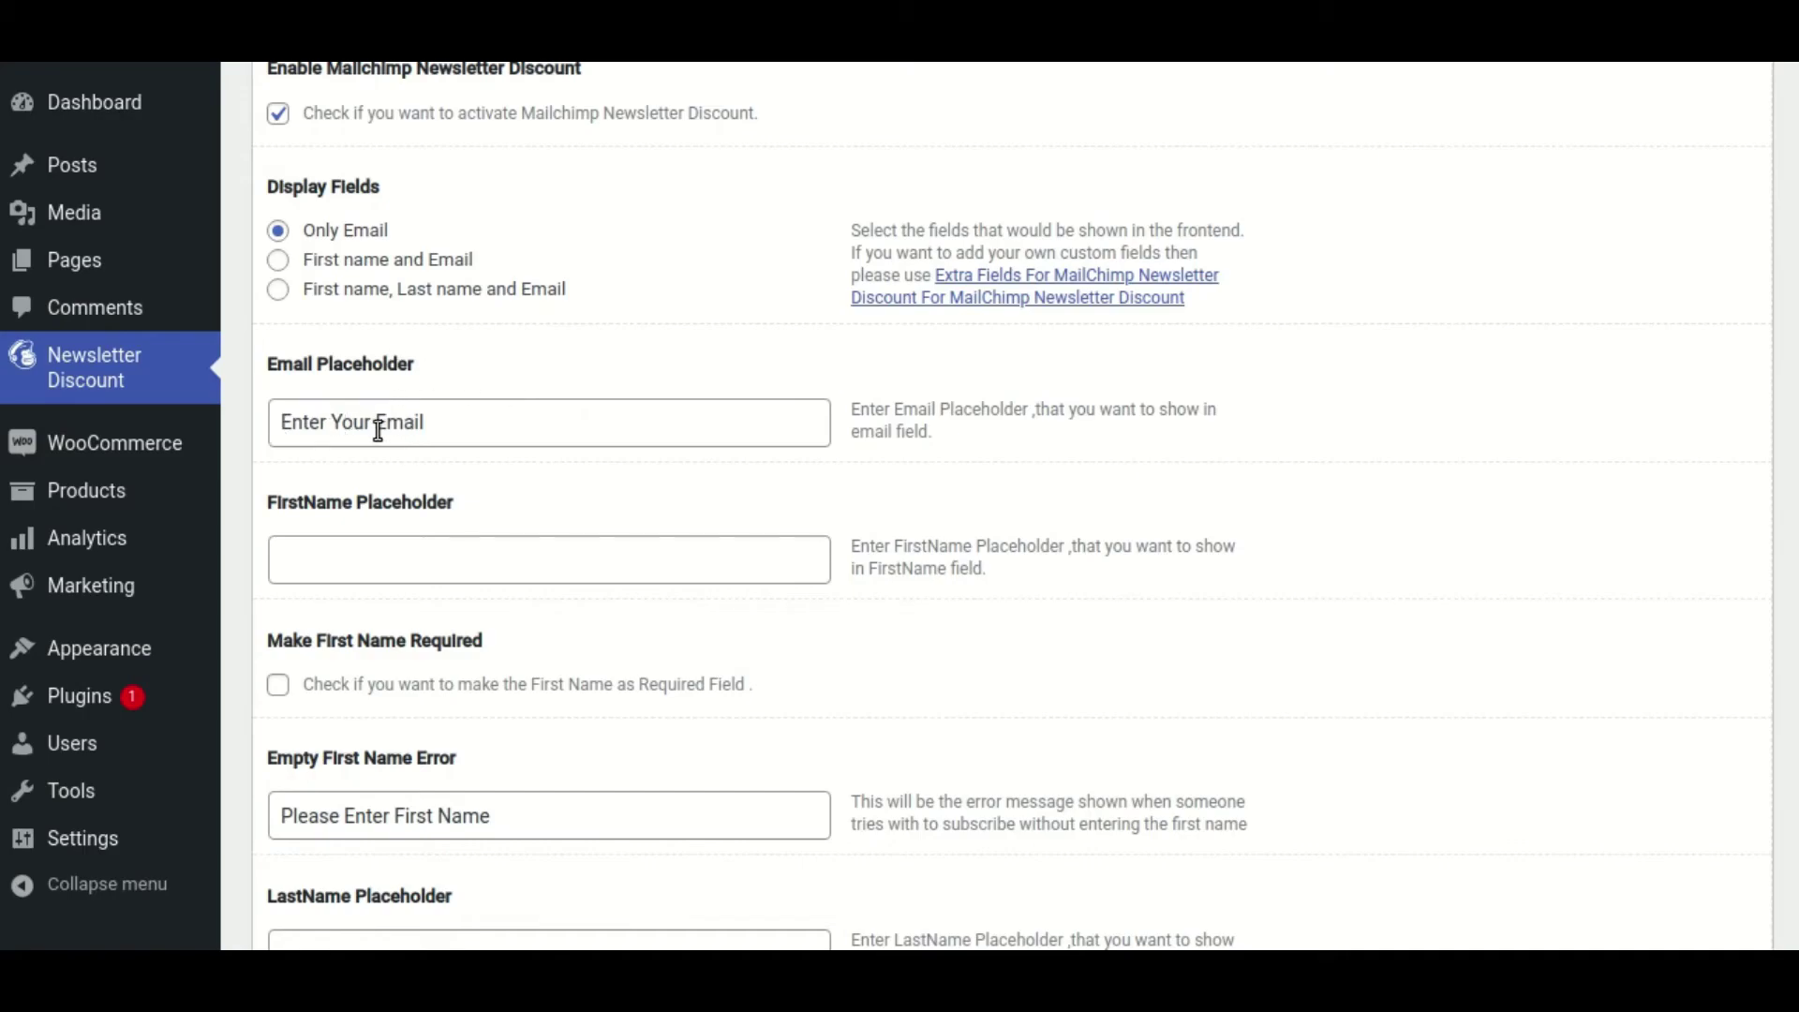
Collect First name and Email, with 'Enter First Name' as the first-name placeholder.
click(363, 262)
click(391, 557)
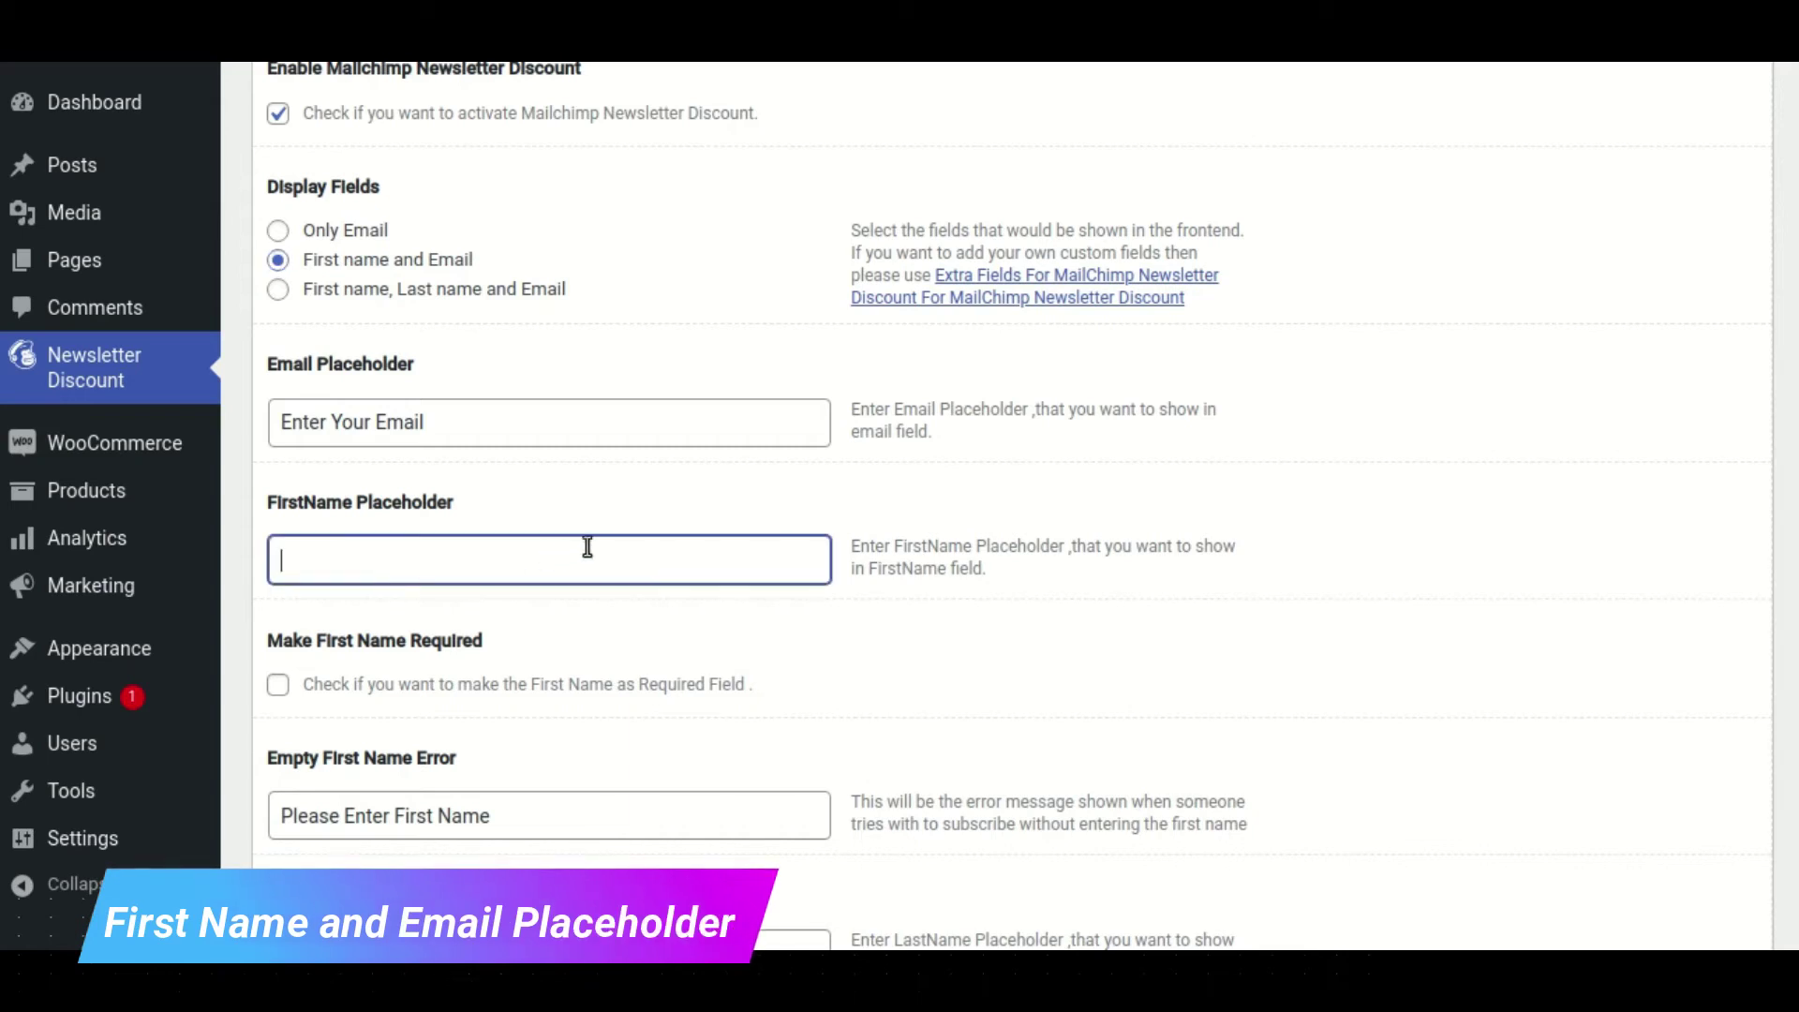
text(First Name)
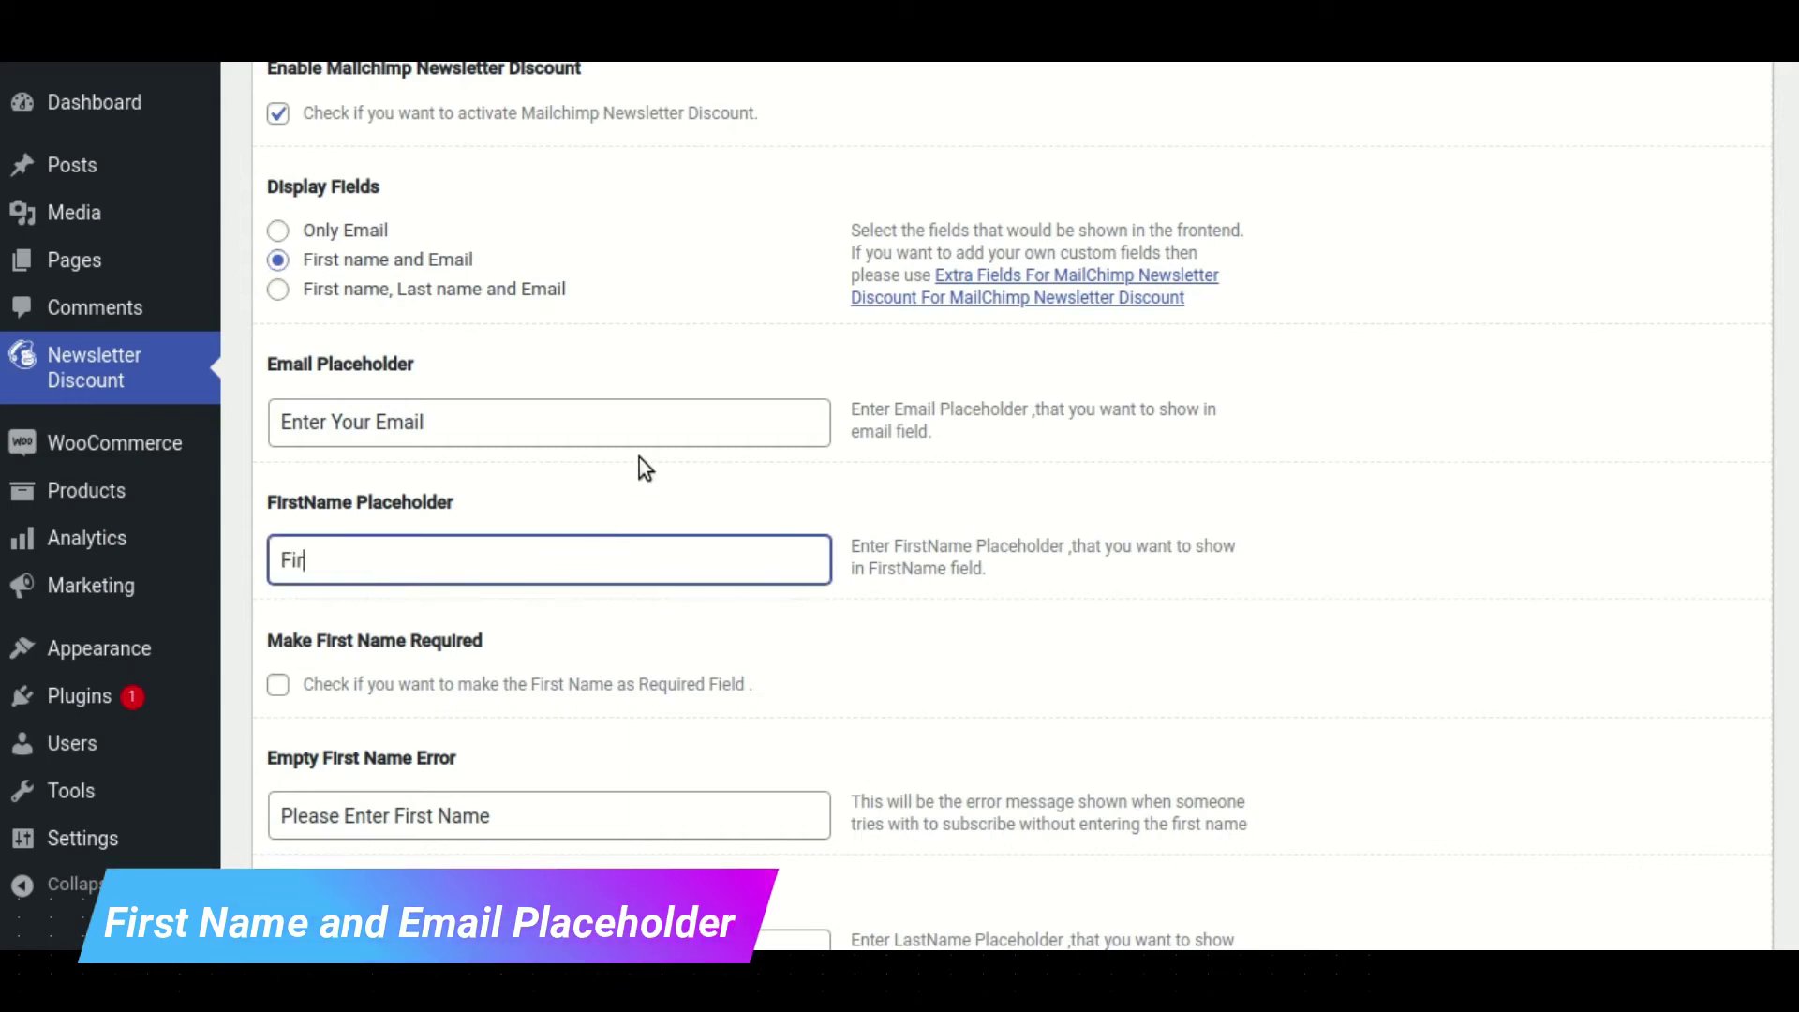
key(Home)
text(Enter)
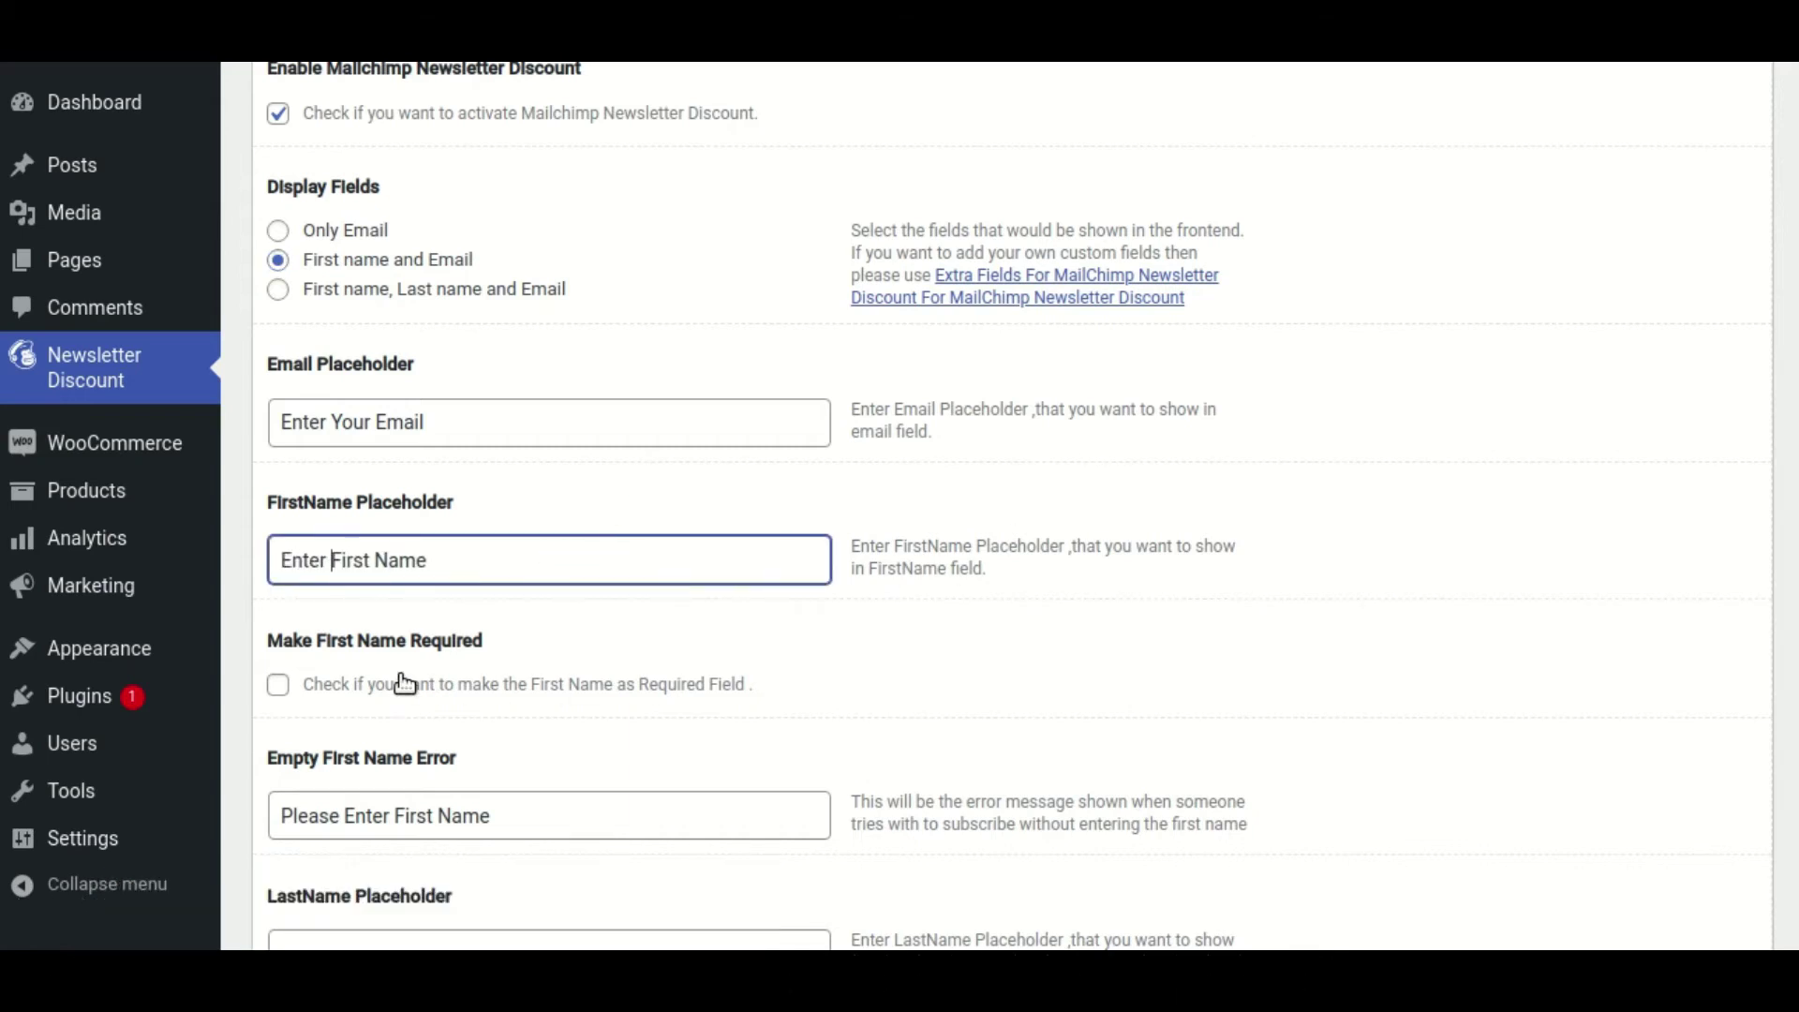
scroll(413, 623, down, 2)
click(371, 555)
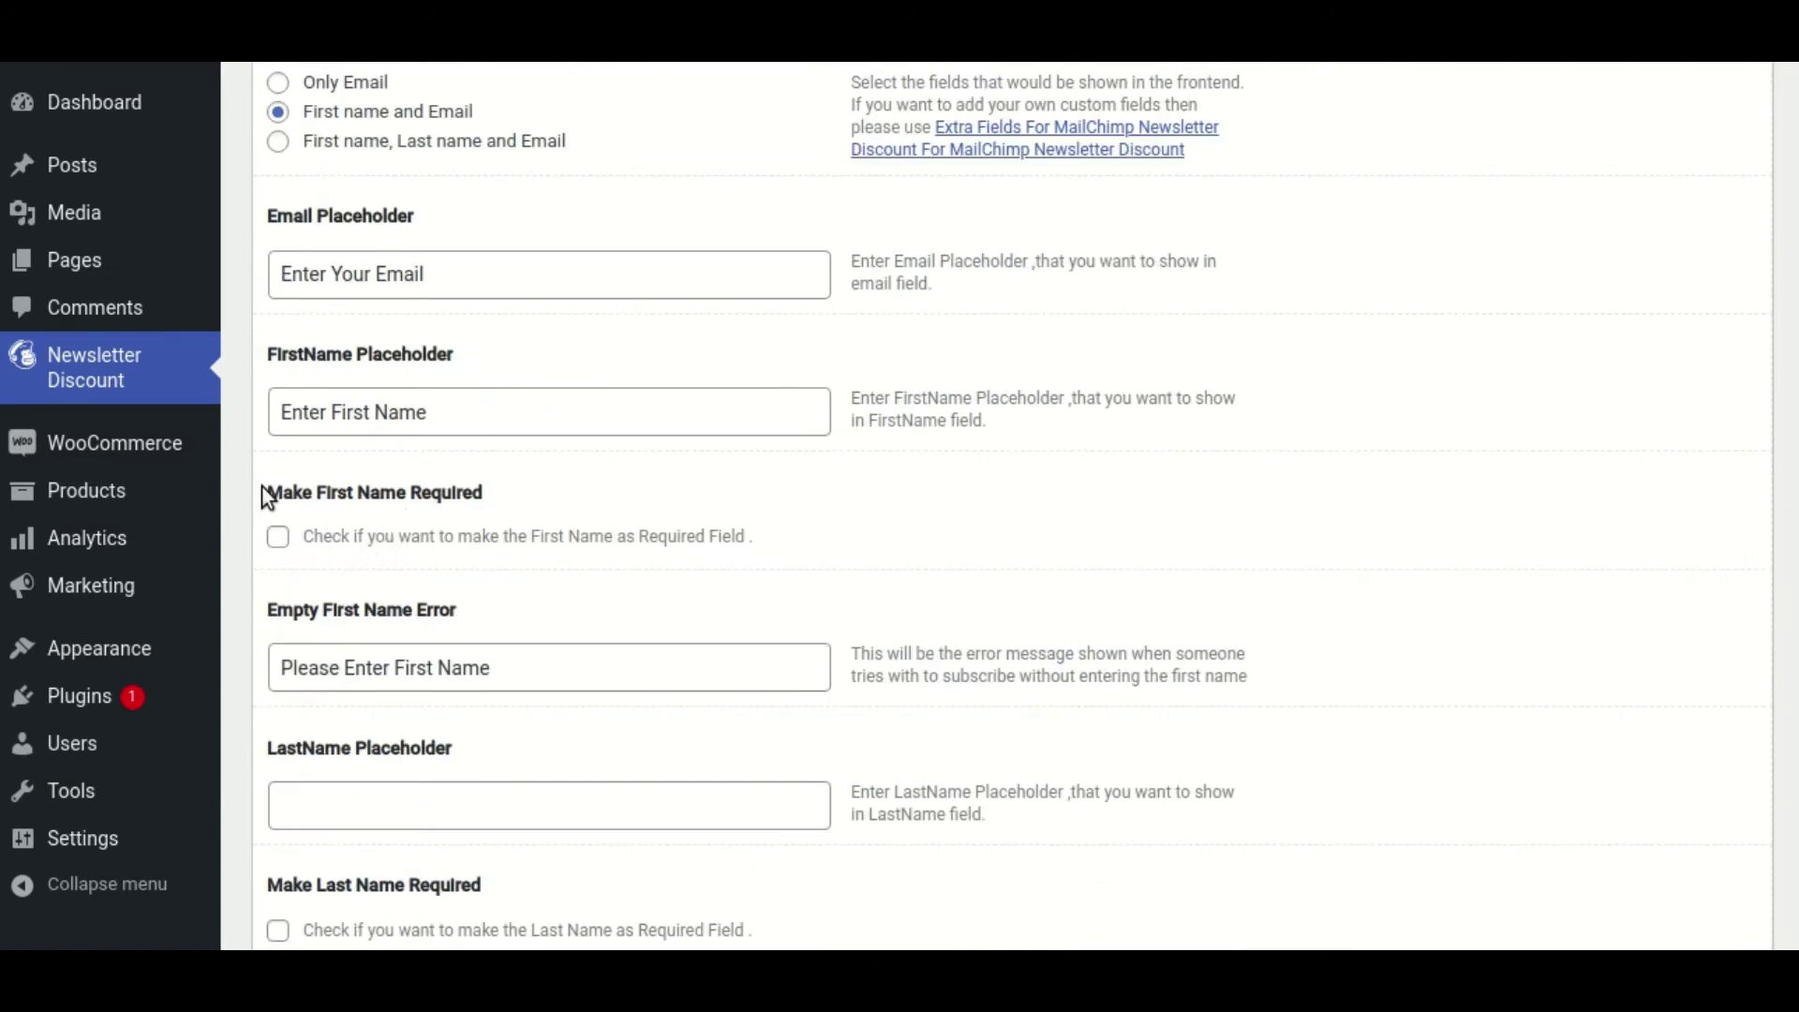
Make the first name required, review its error message, and save the options.
drag(262, 494, 533, 494)
click(412, 533)
scroll(899, 567, down, 1)
click(410, 594)
drag(345, 594, 258, 593)
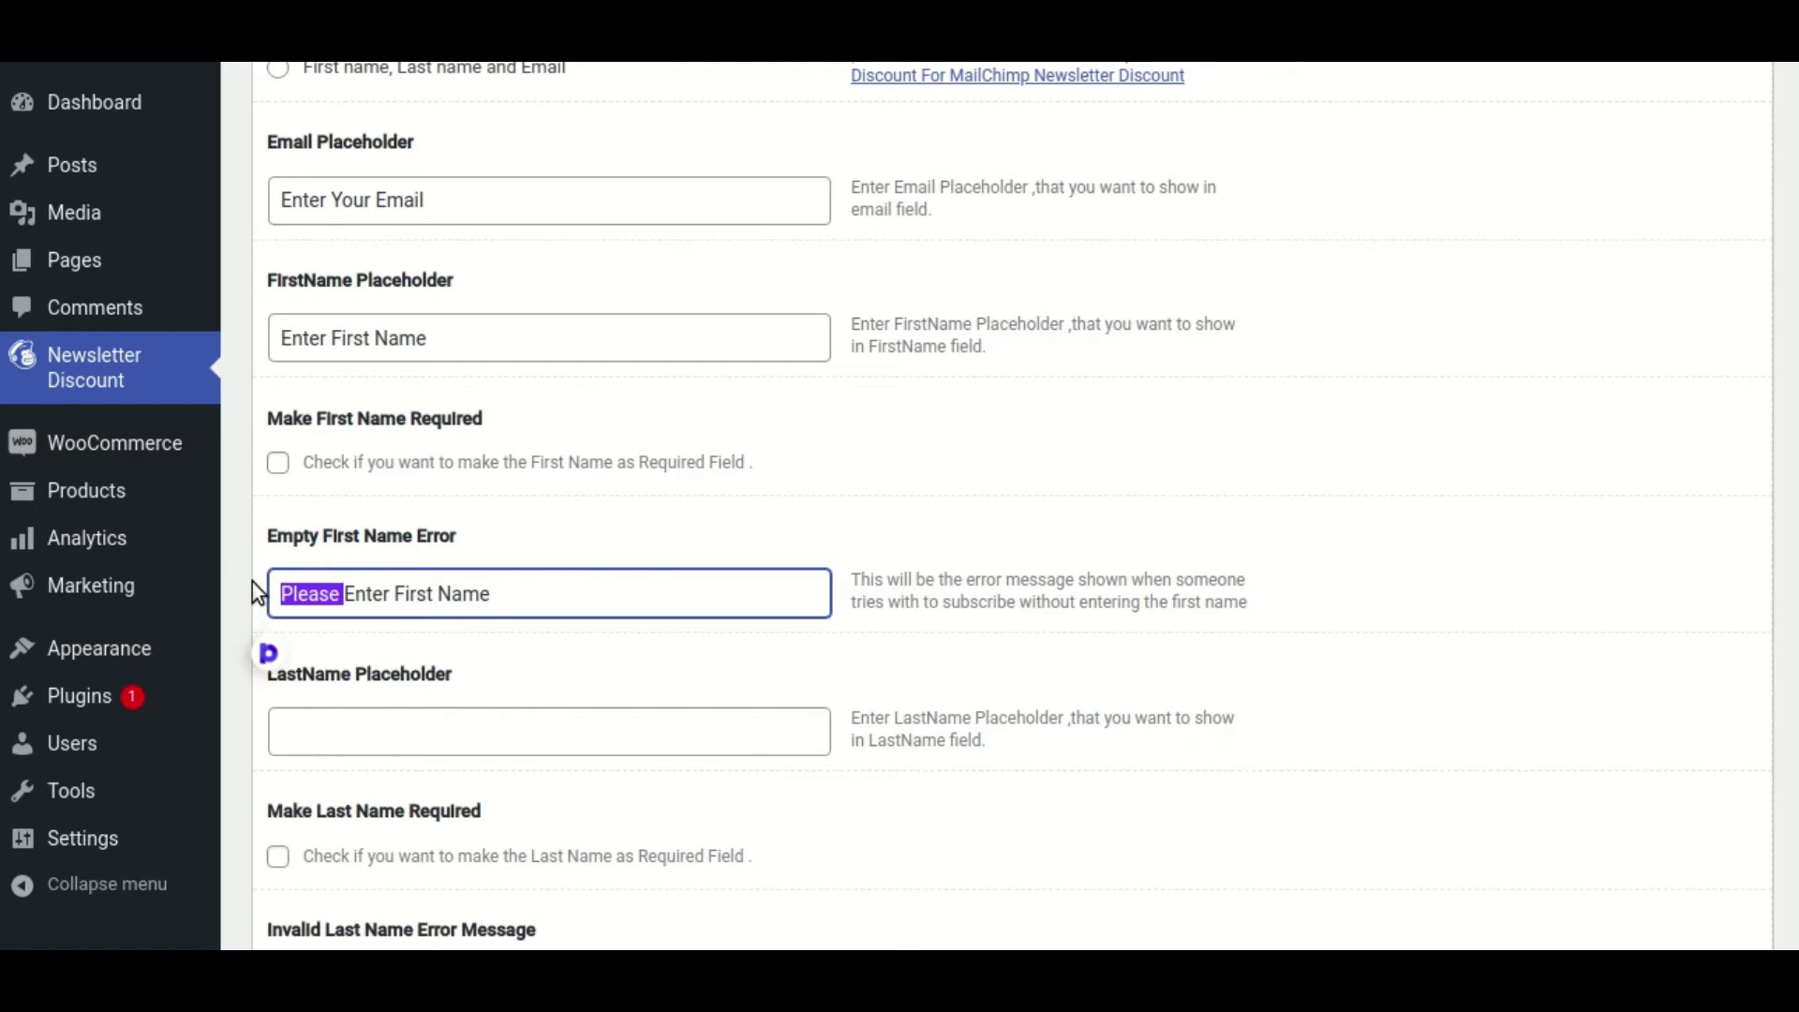
click(353, 585)
scroll(458, 594, down, 6)
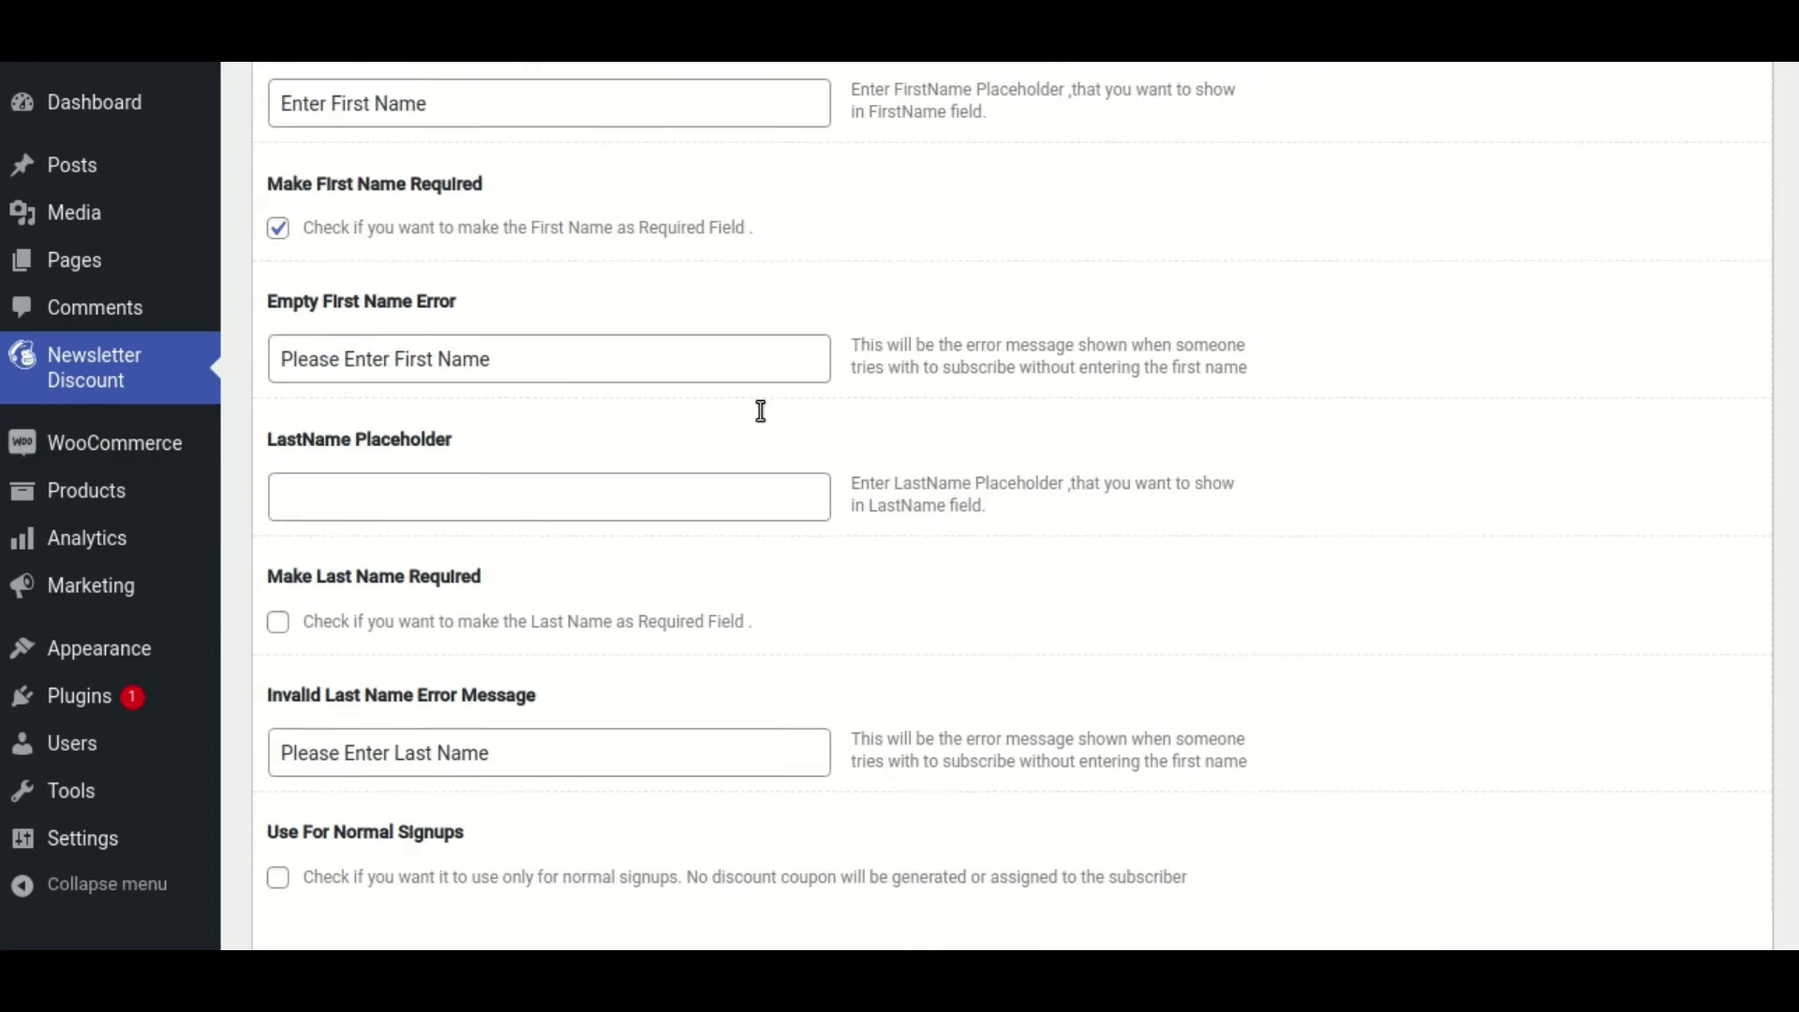
click(1687, 717)
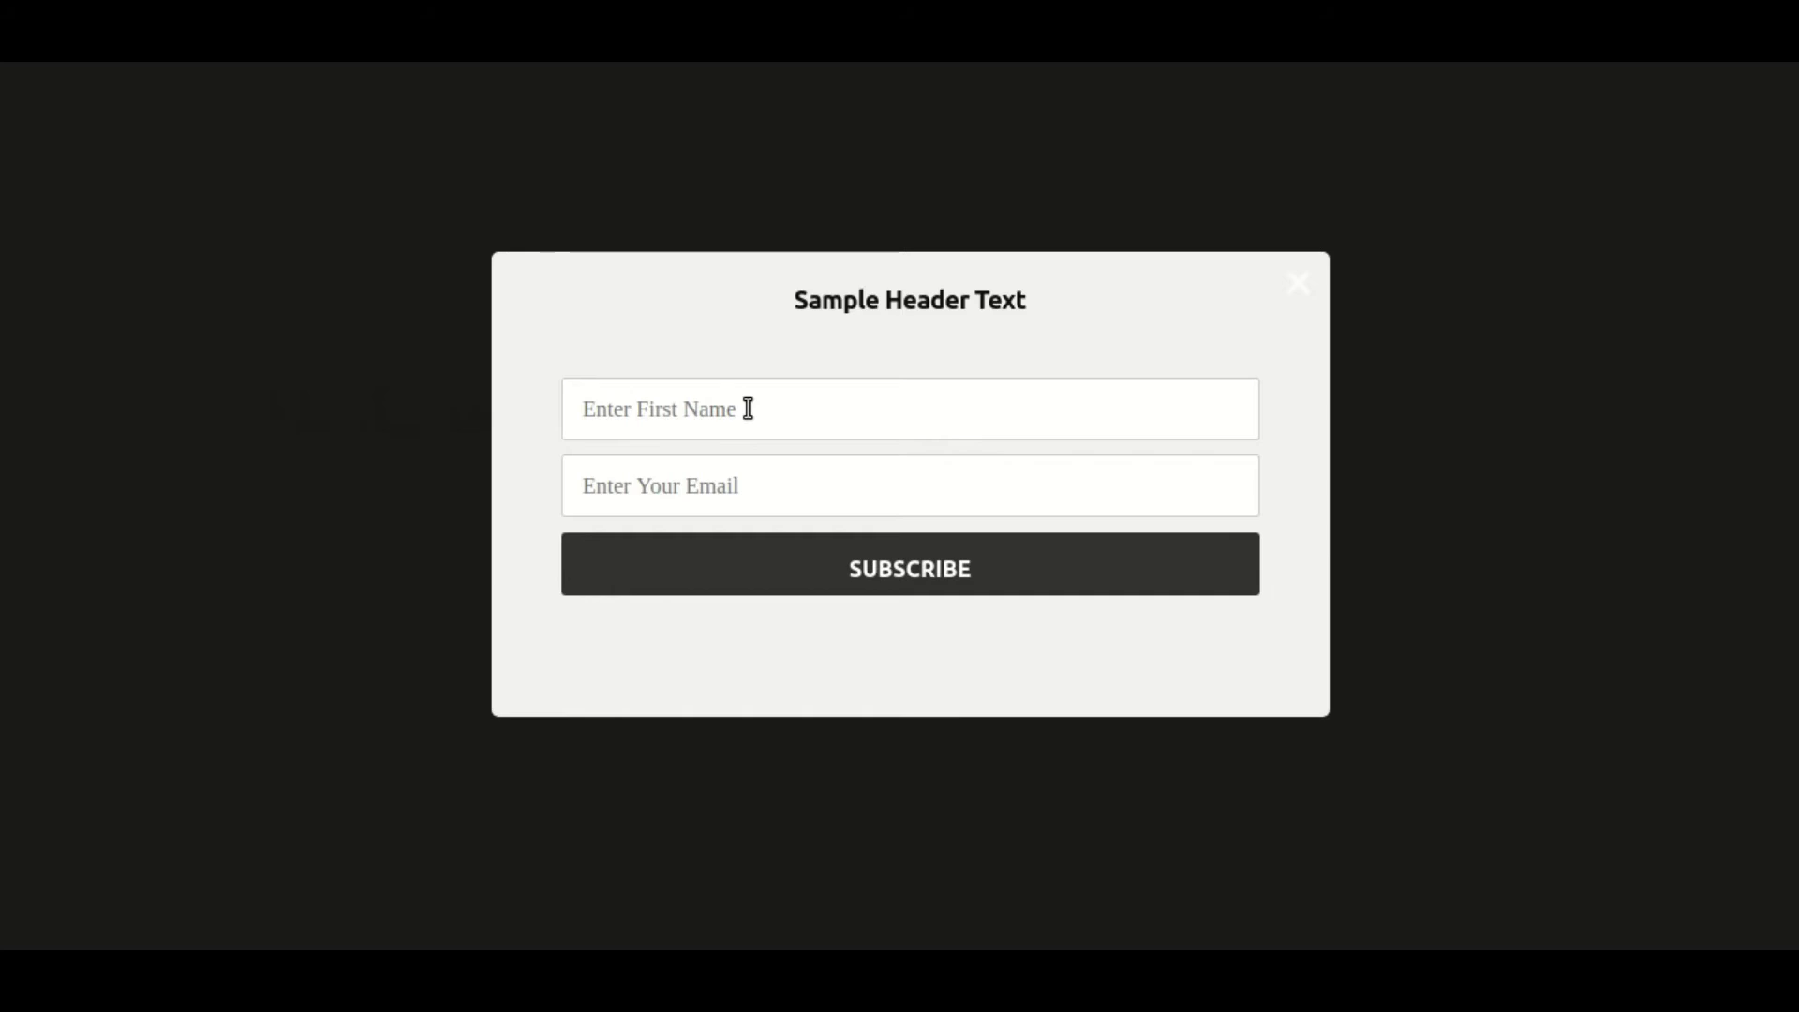
Paste a test email into the popup and submit without a first name to trigger the error.
click(714, 485)
key(ctrl+v)
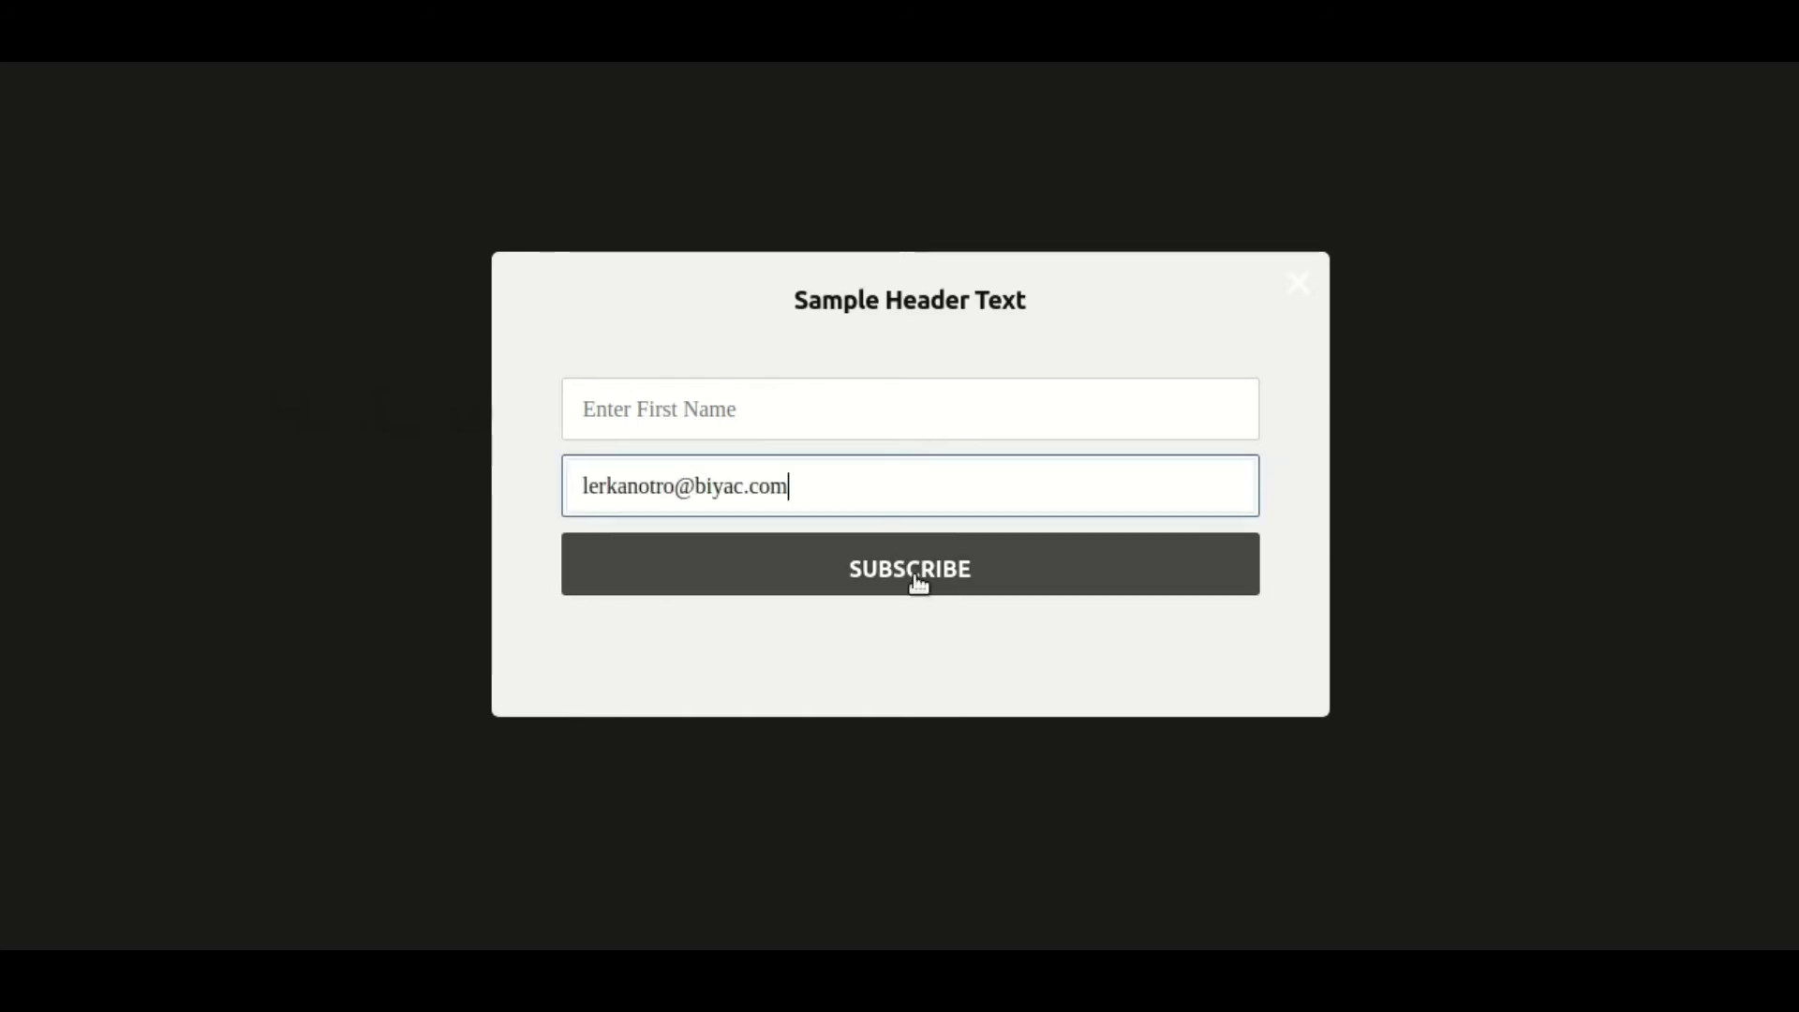
click(917, 578)
Enter 'Test' as the first name and subscribe successfully.
click(783, 396)
text(Test)
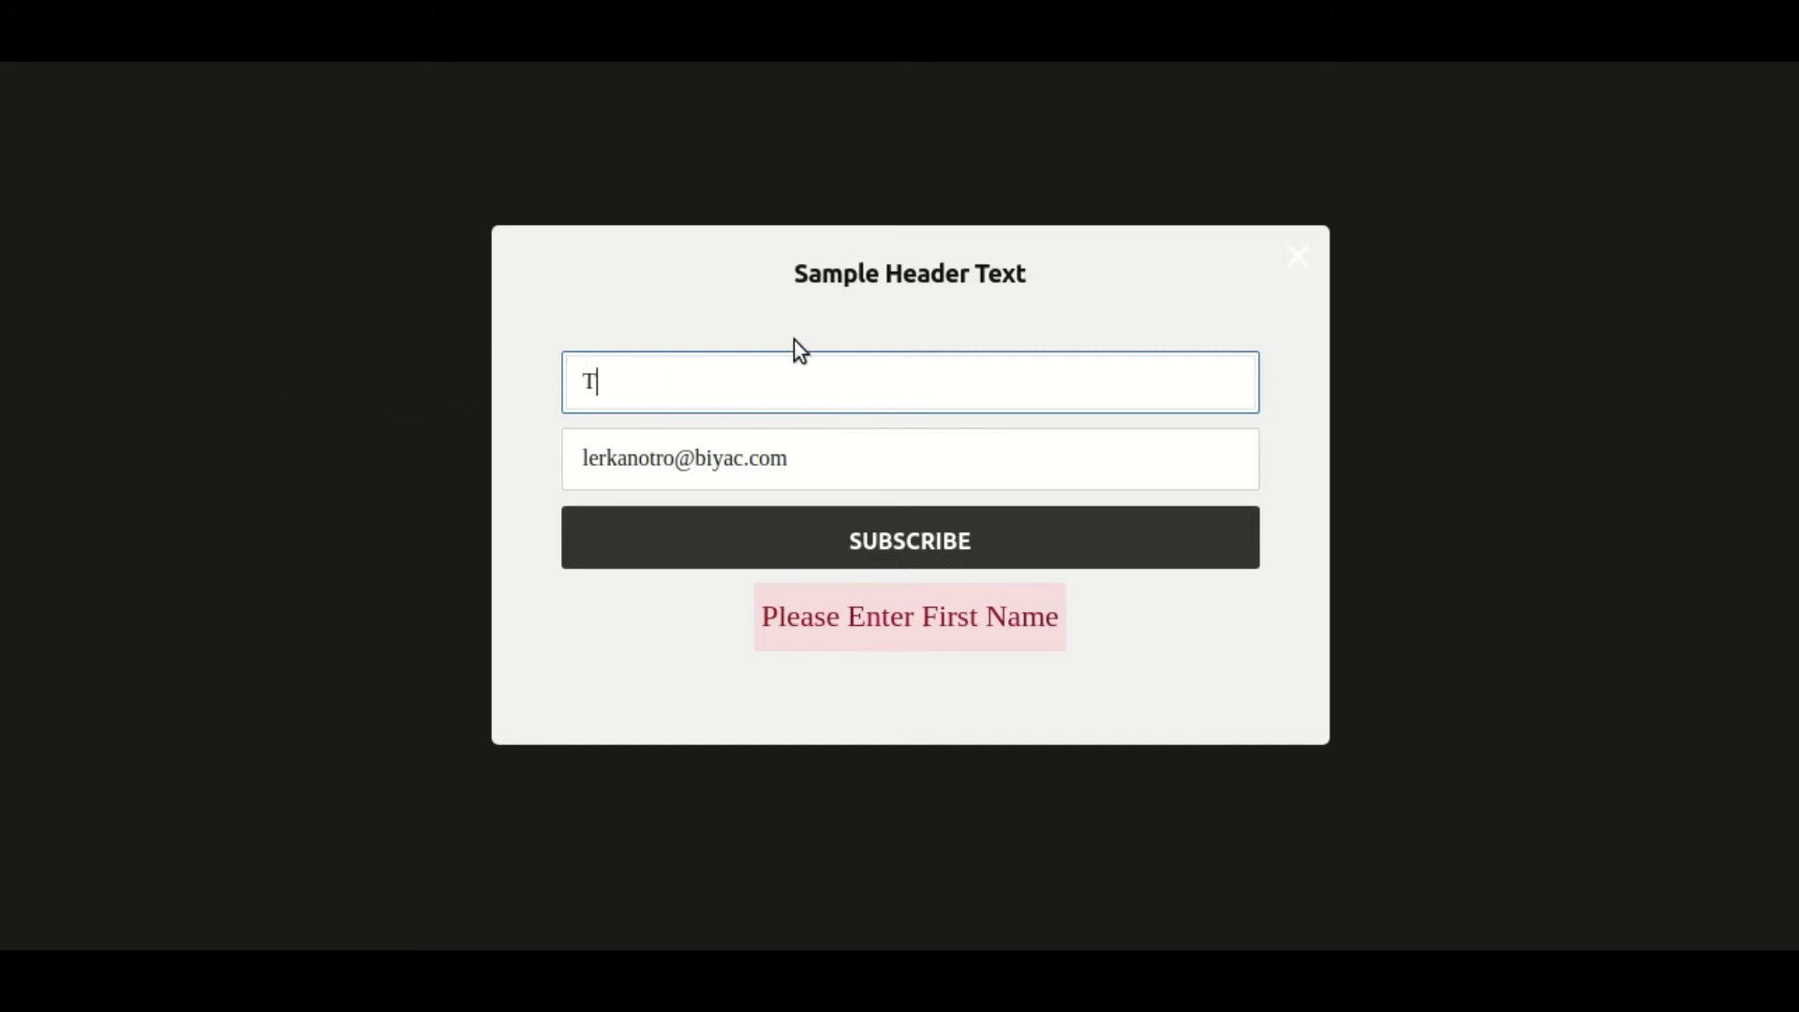
click(933, 539)
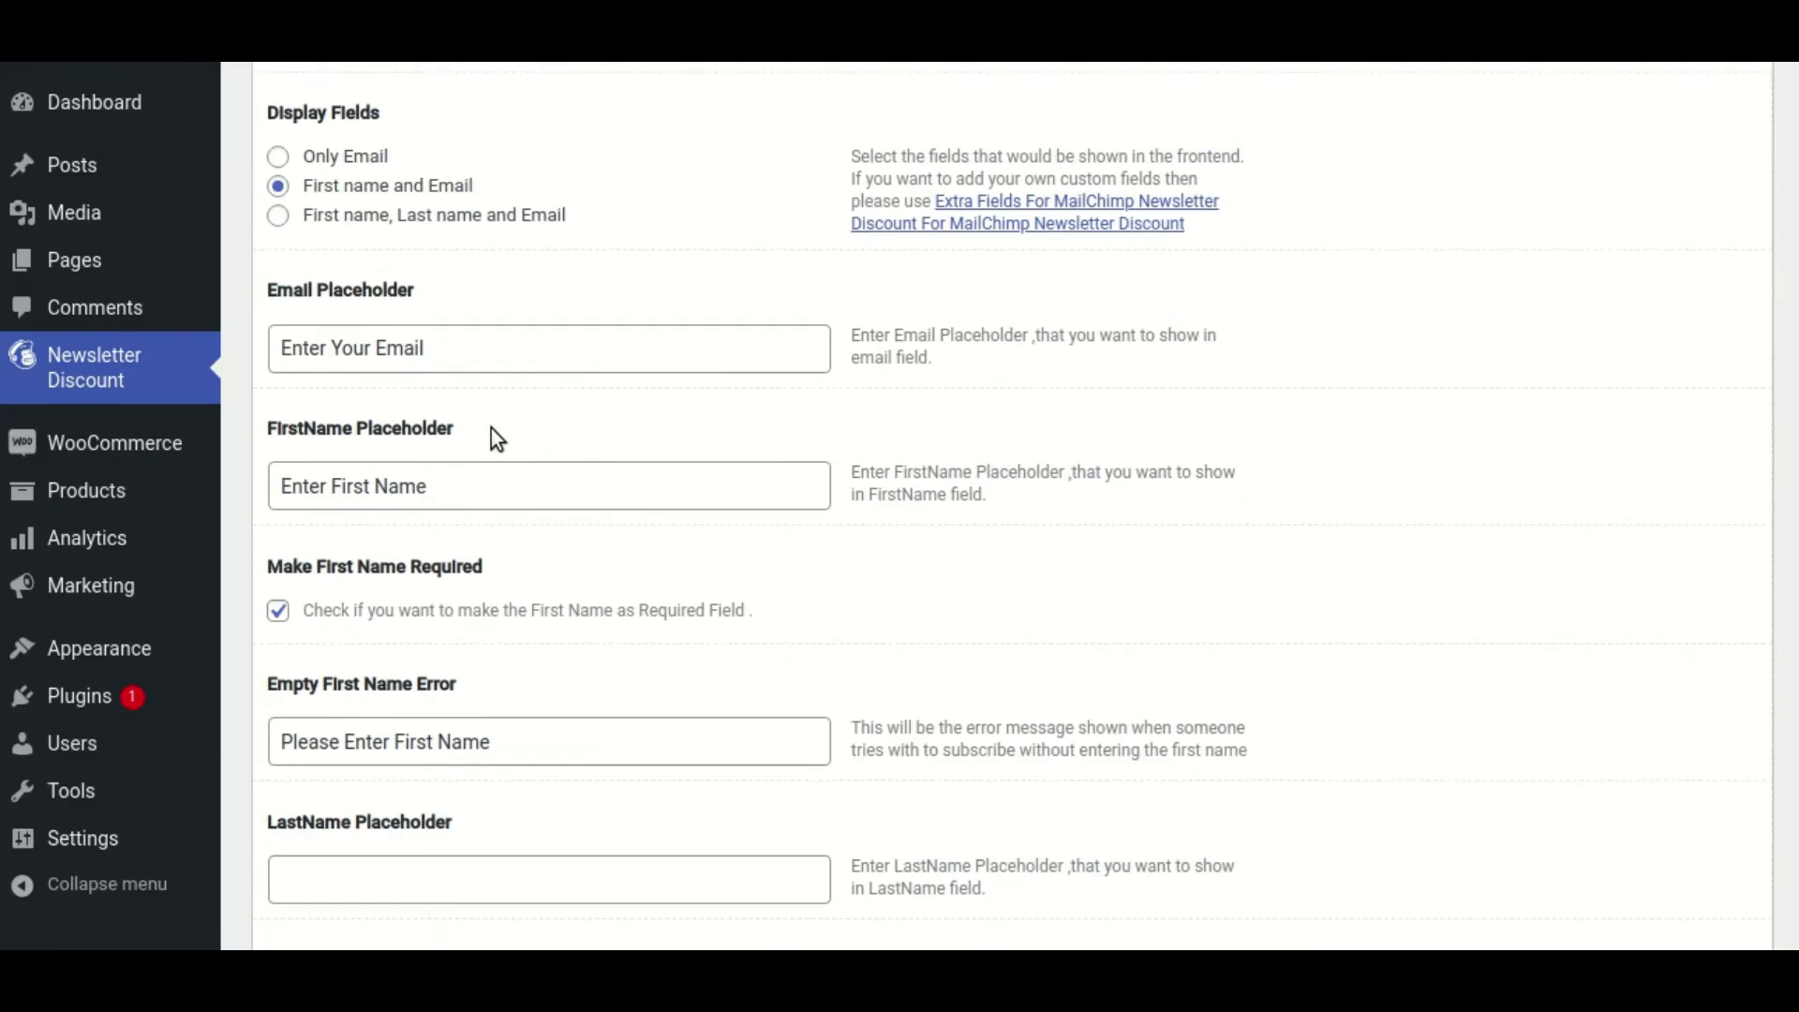
Set the LastName Placeholder to 'Enter Last Name' by copying and editing the first-name placeholder.
scroll(491, 429, down, 1)
scroll(494, 430, down, 4)
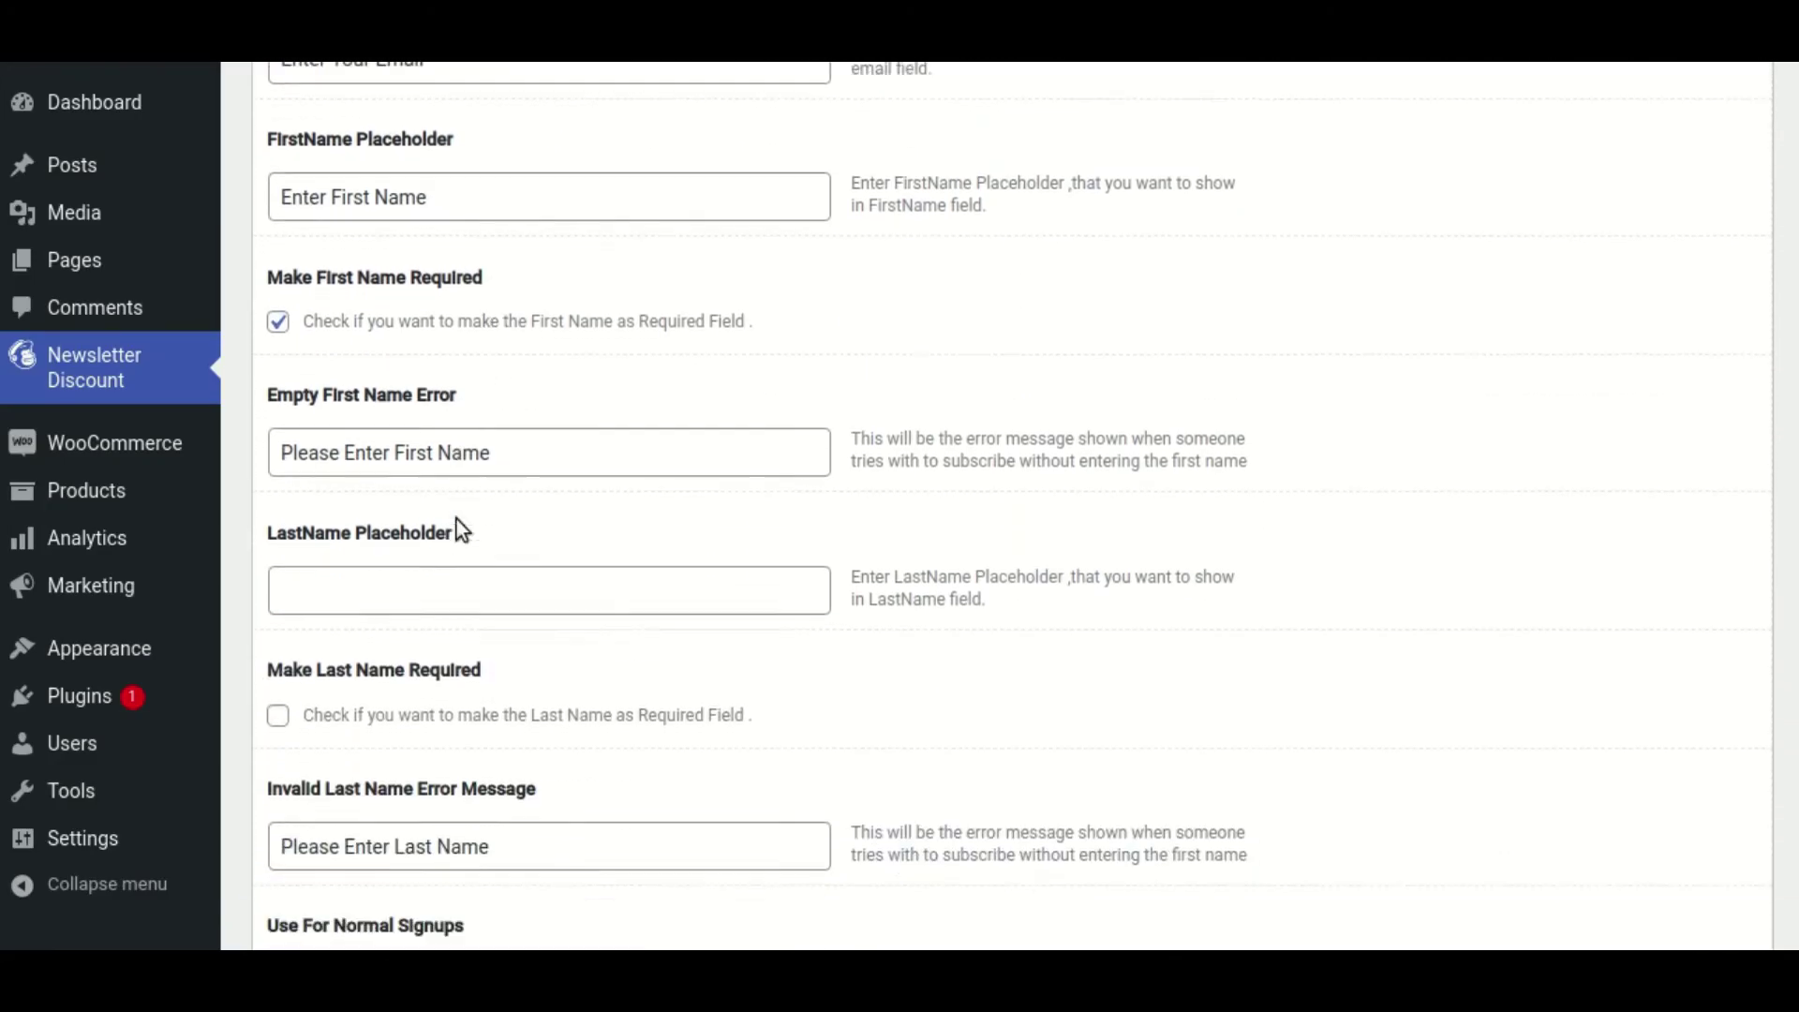
click(499, 520)
triple_click(446, 122)
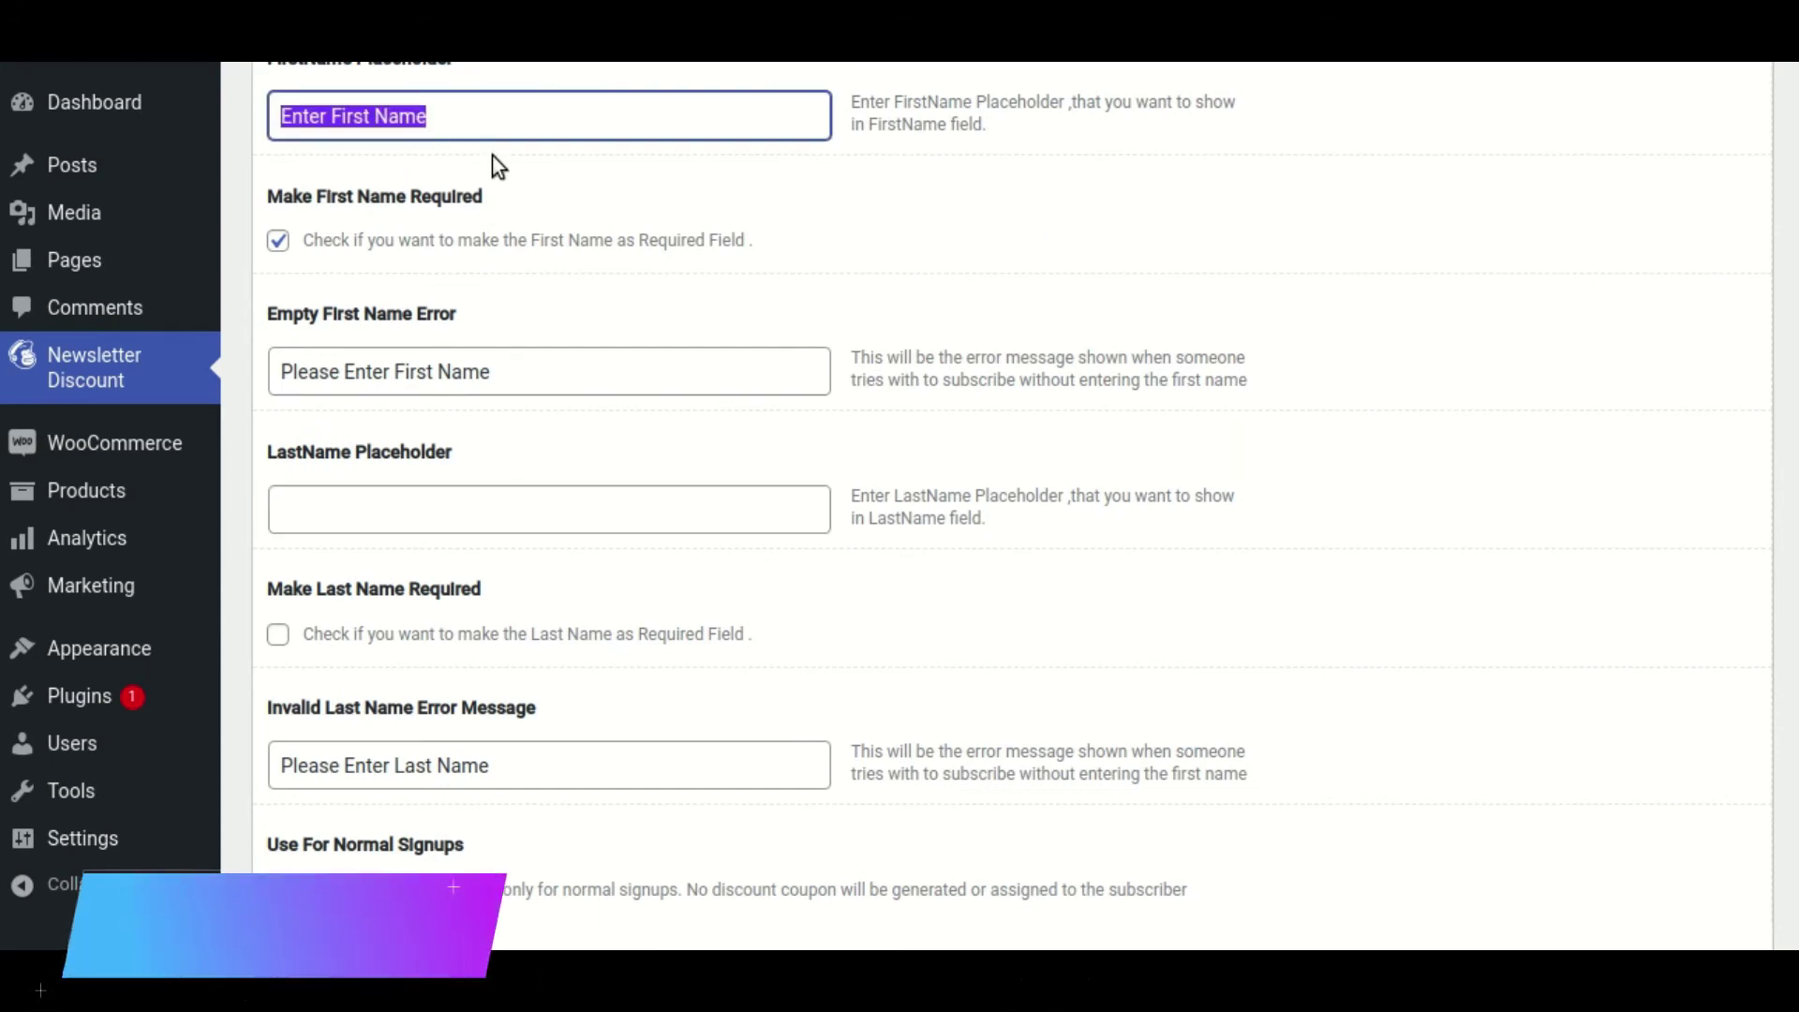
key(ctrl+c)
click(510, 510)
key(ctrl+v)
double_click(353, 508)
text(Last)
scroll(583, 630, down, 3)
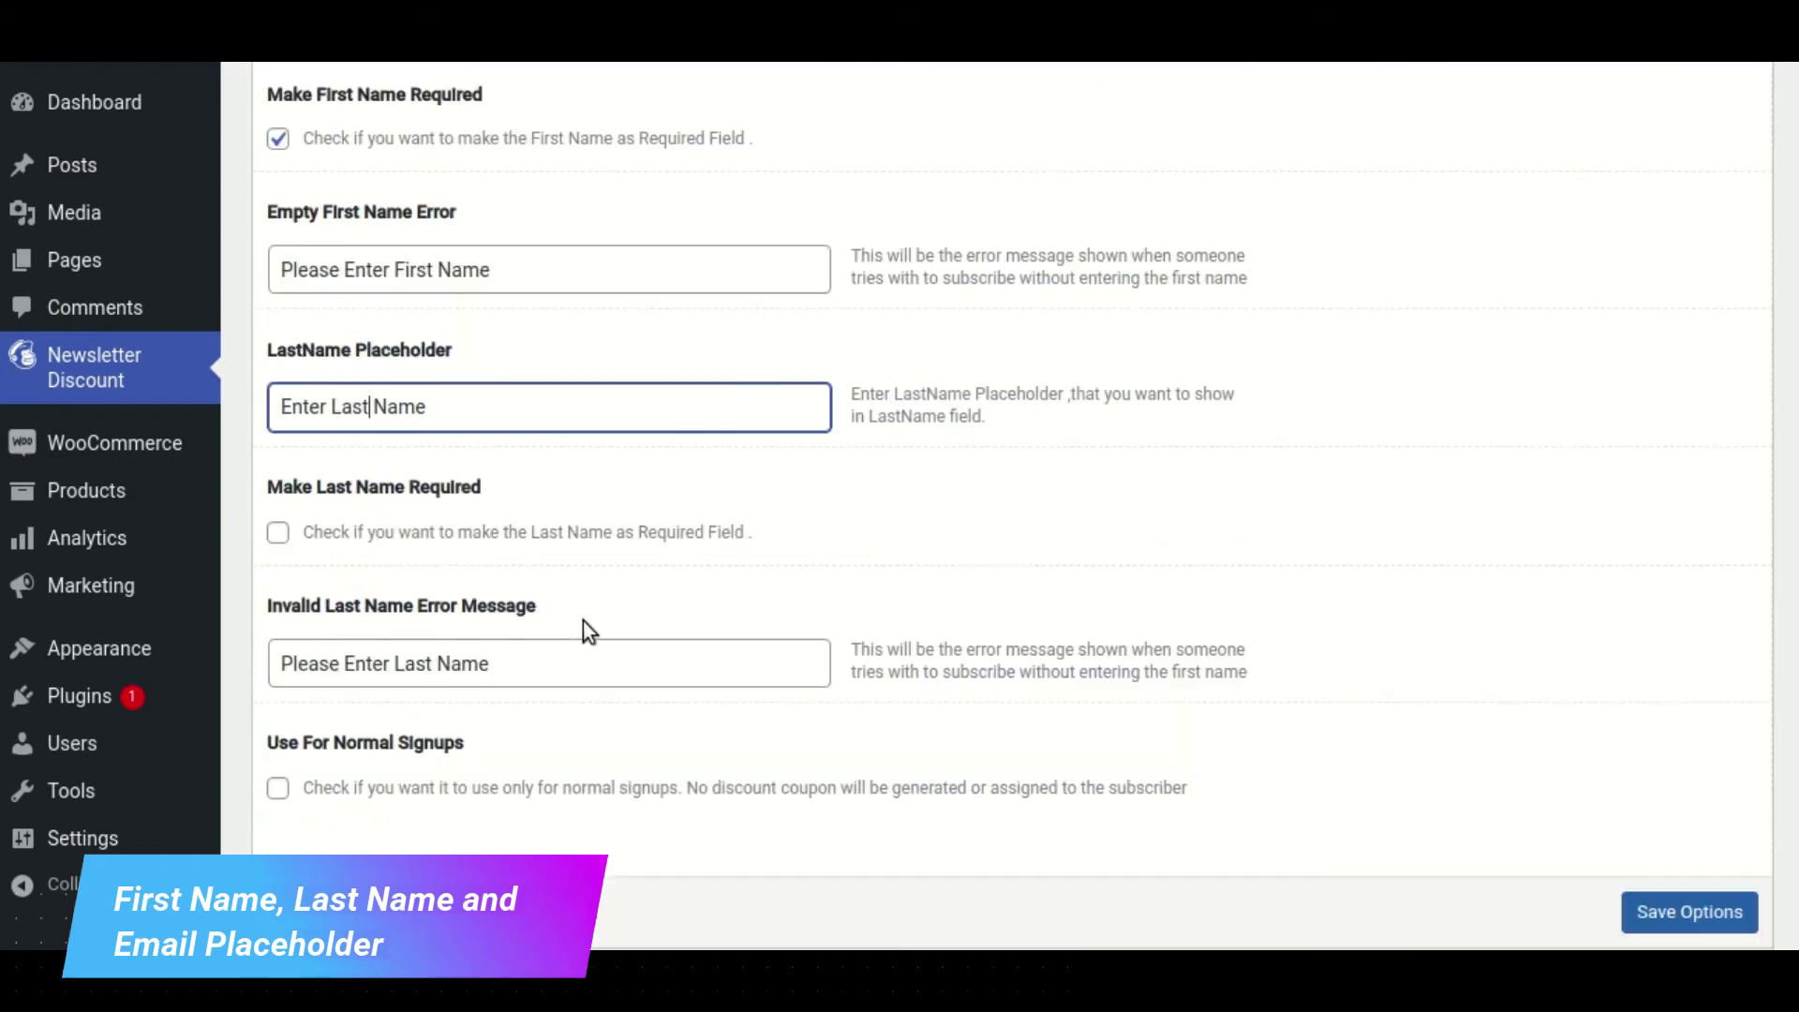
click(321, 554)
Tick Make Last Name Required and save the plugin options.
click(356, 412)
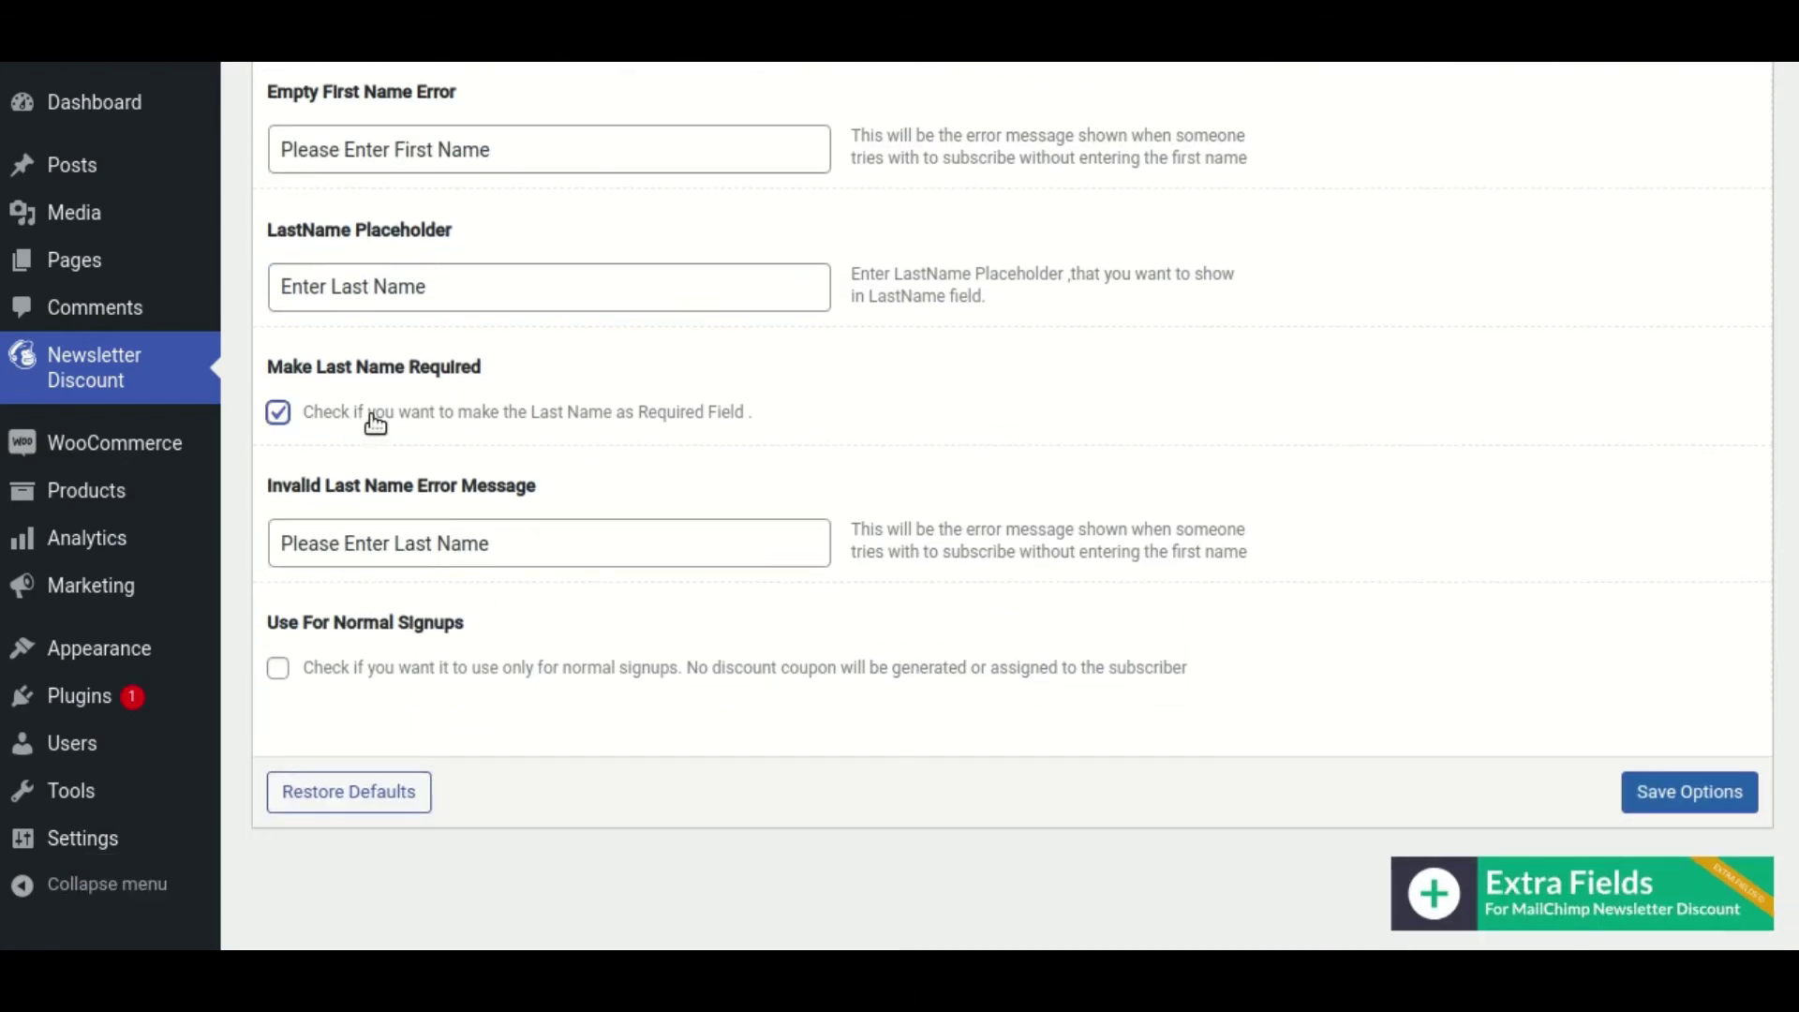
scroll(526, 462, up, 3)
scroll(501, 469, down, 2)
scroll(501, 469, down, 1)
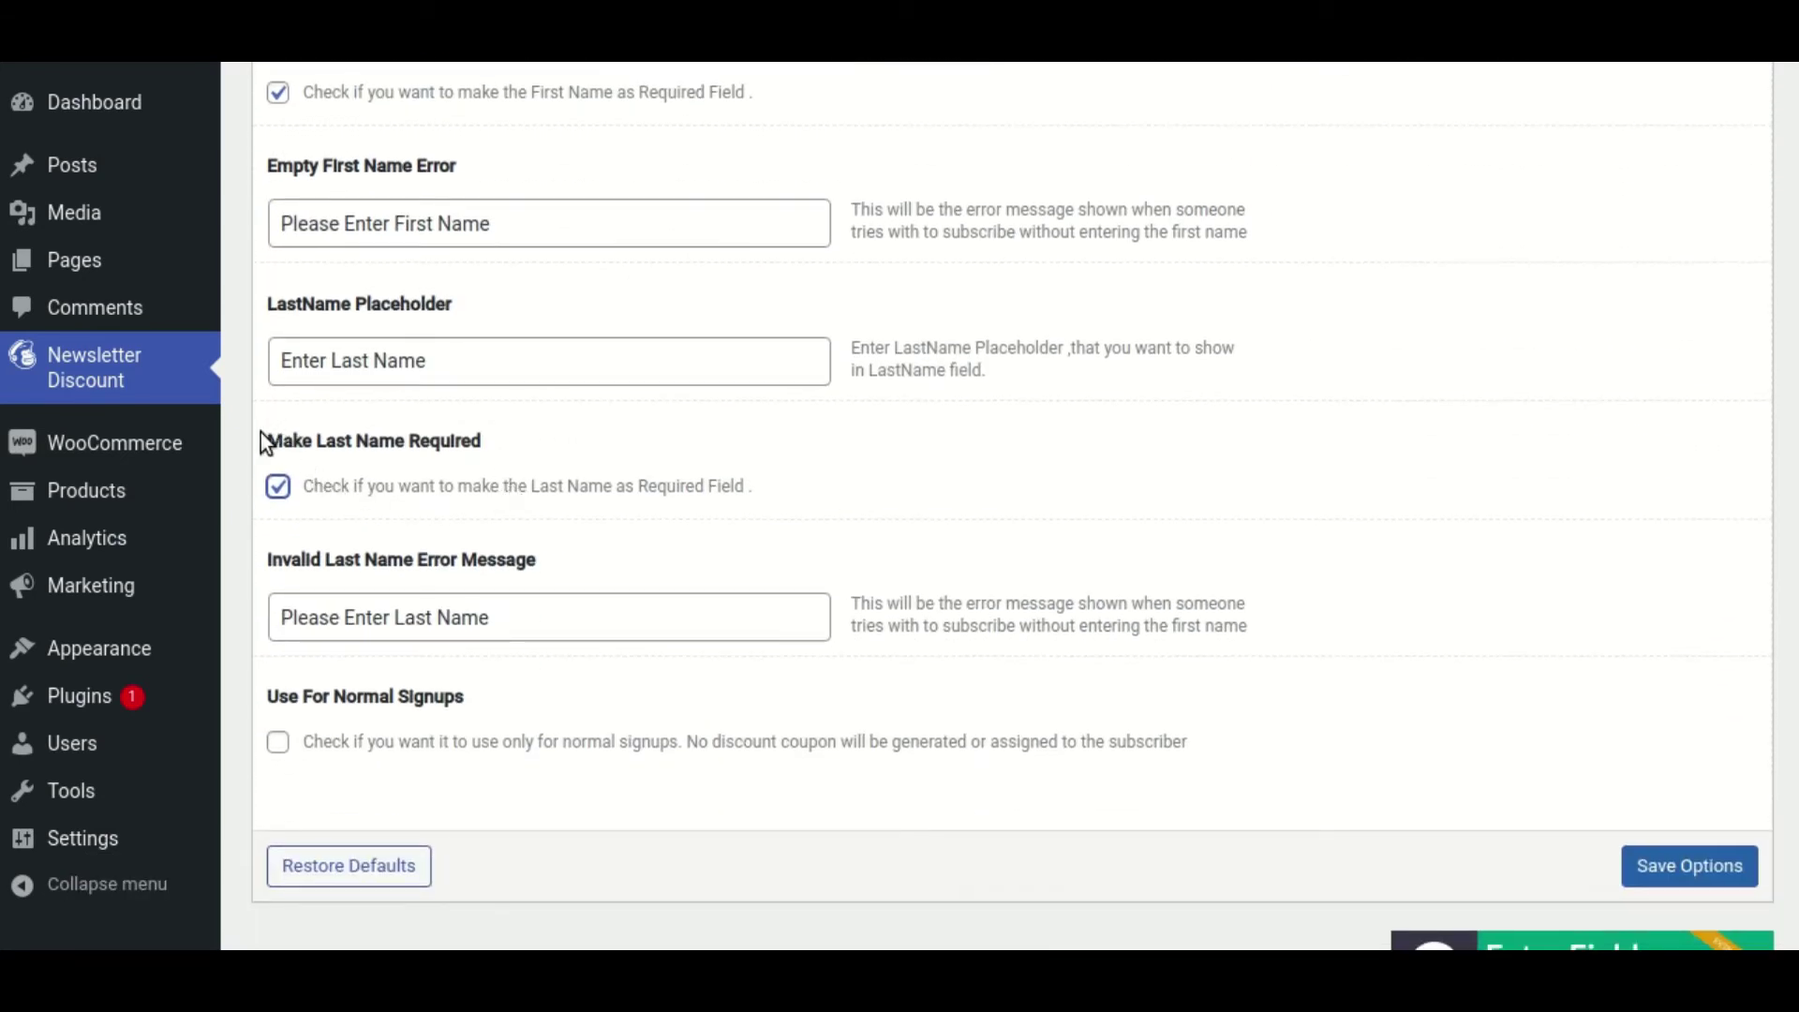
drag(466, 448, 370, 478)
click(600, 466)
scroll(468, 673, down, 2)
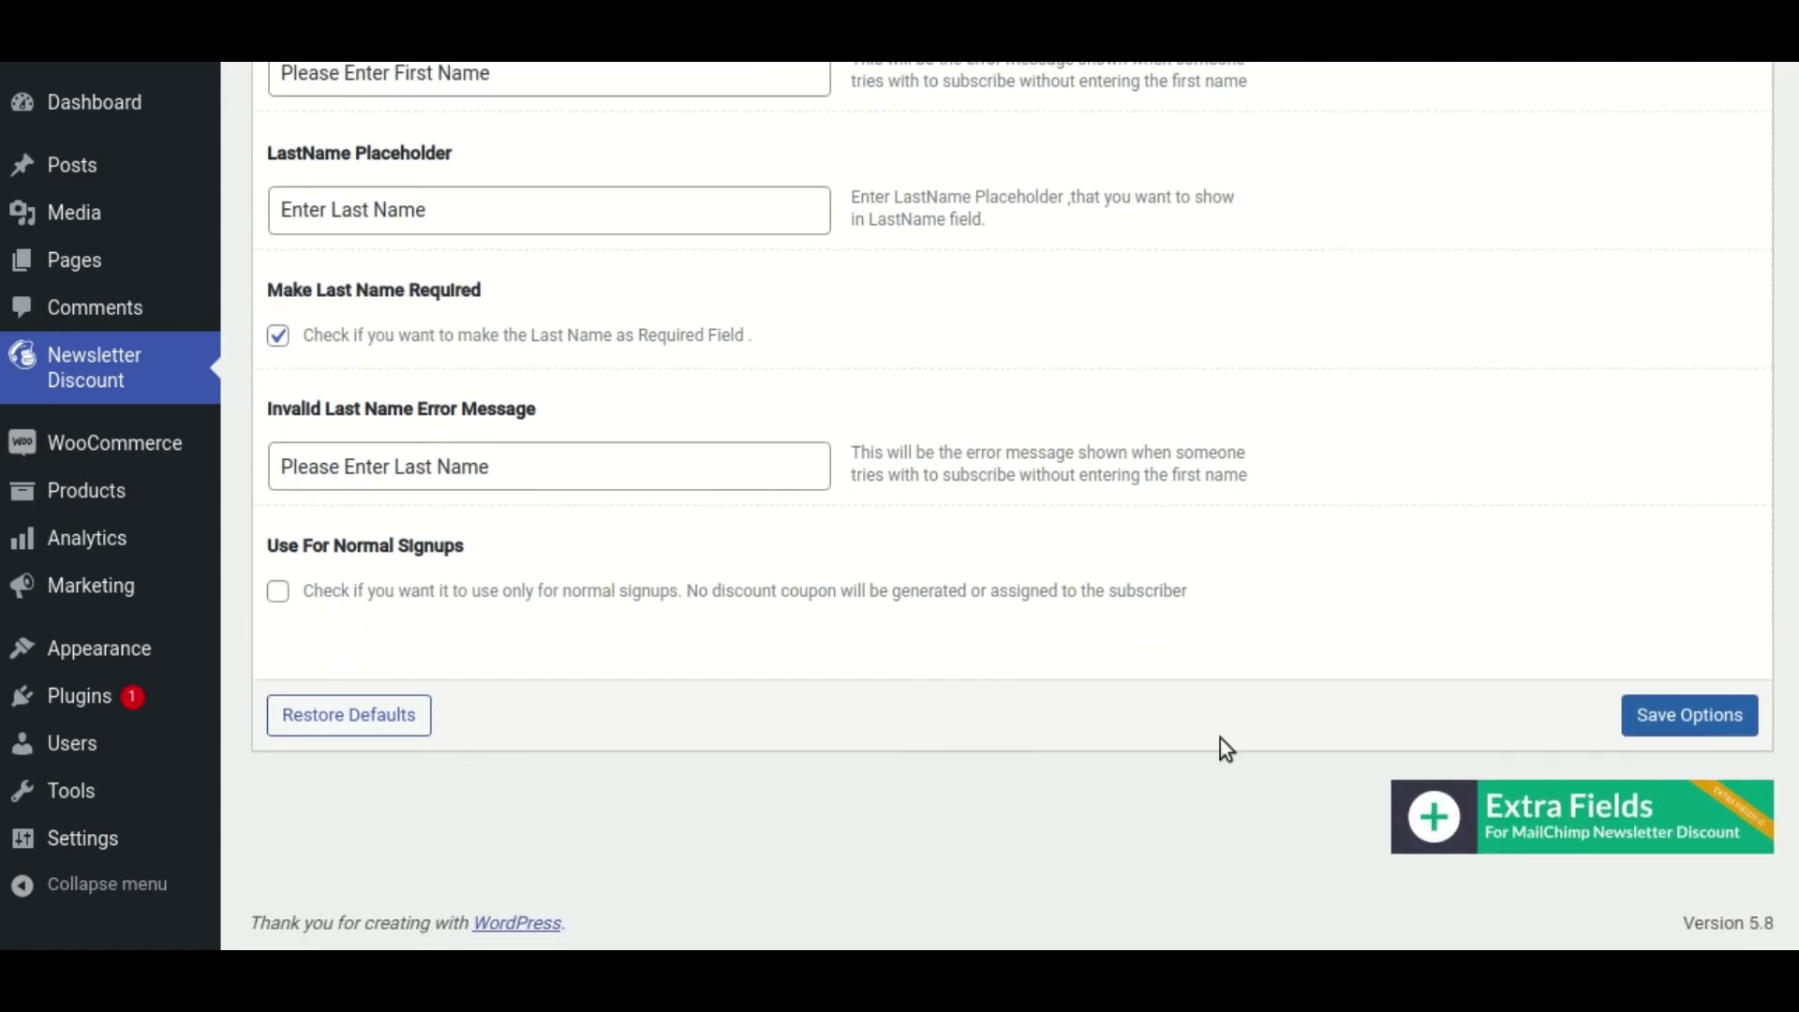
click(1687, 735)
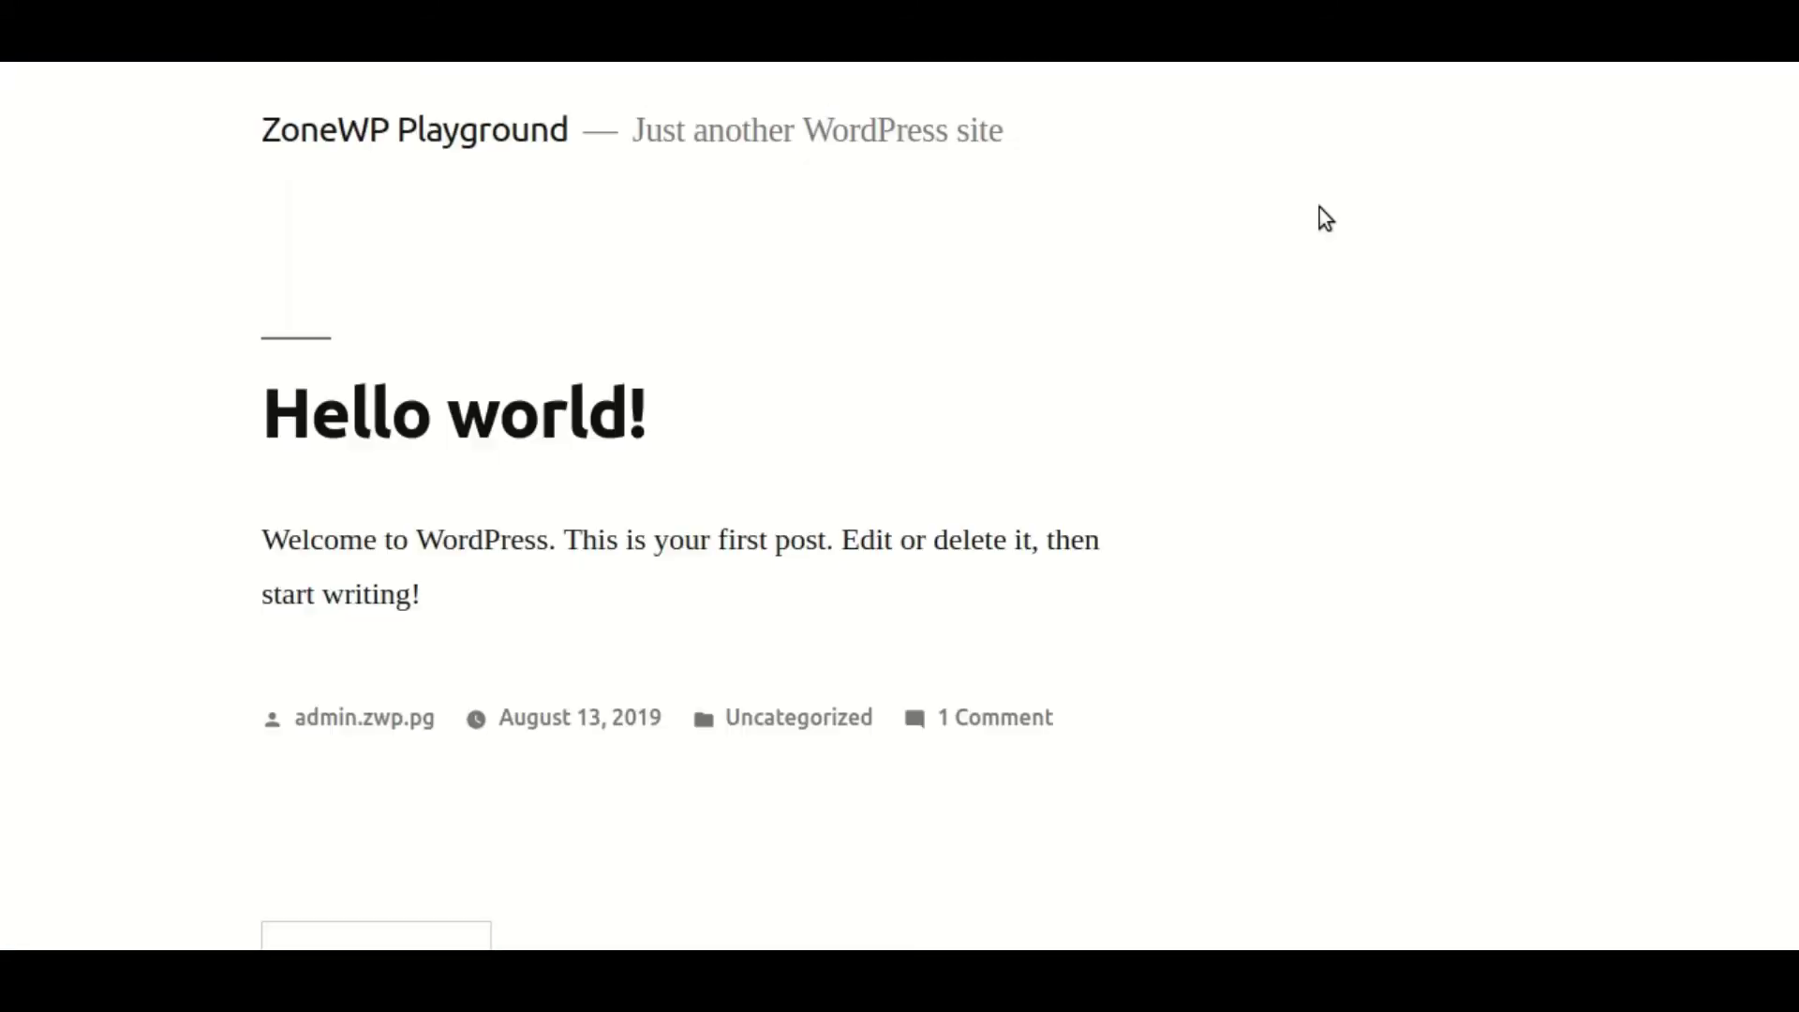
Reload the front page, paste an email in the popup, and submit without names to see errors.
right_click(907, 213)
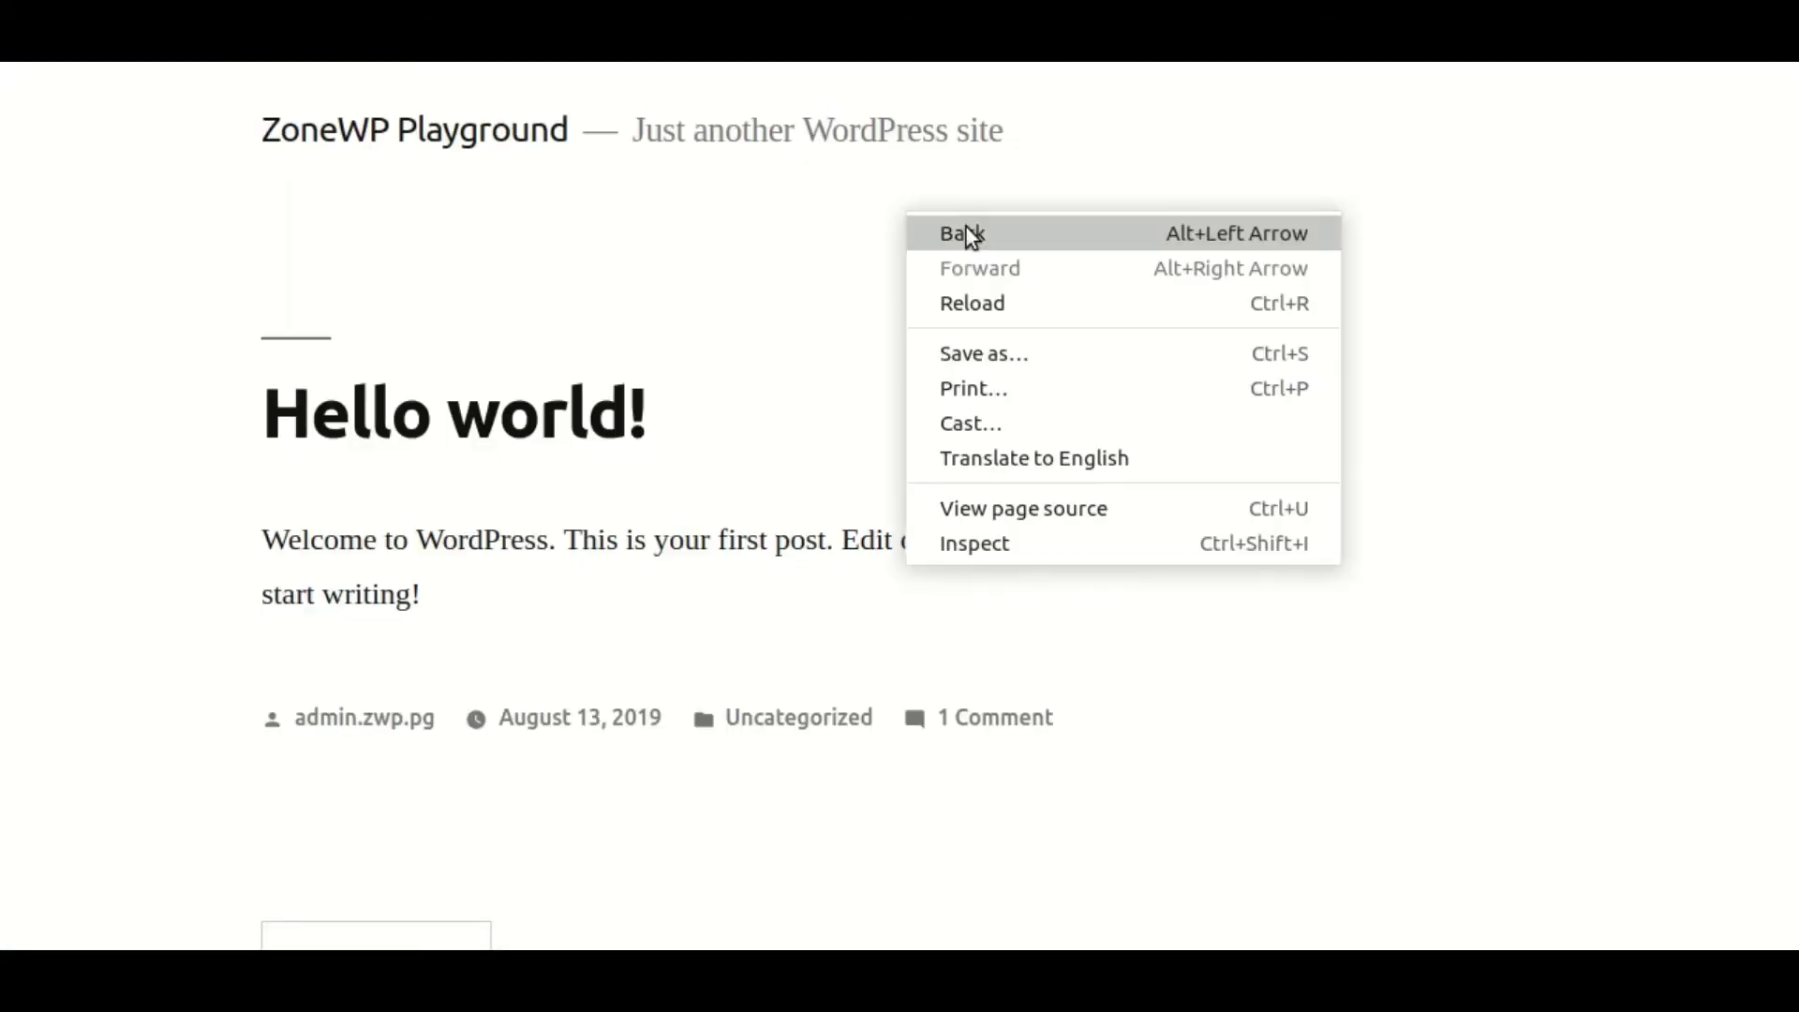
click(1043, 310)
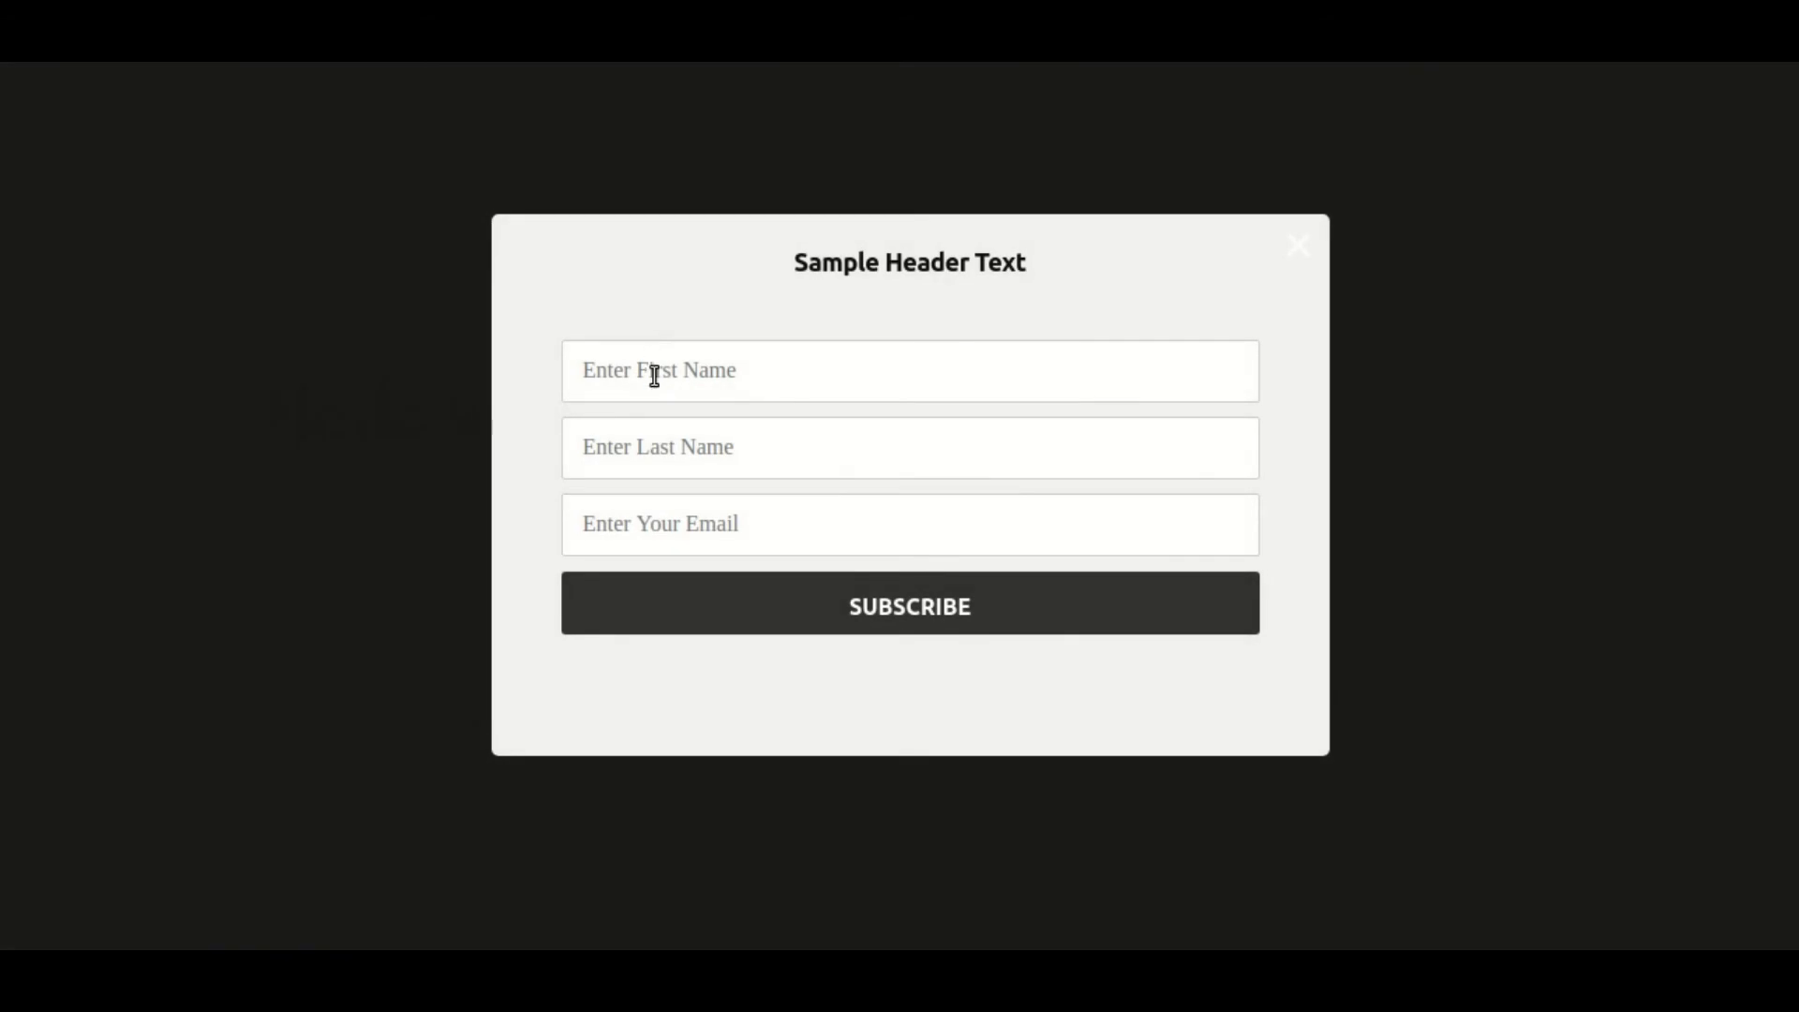
click(727, 534)
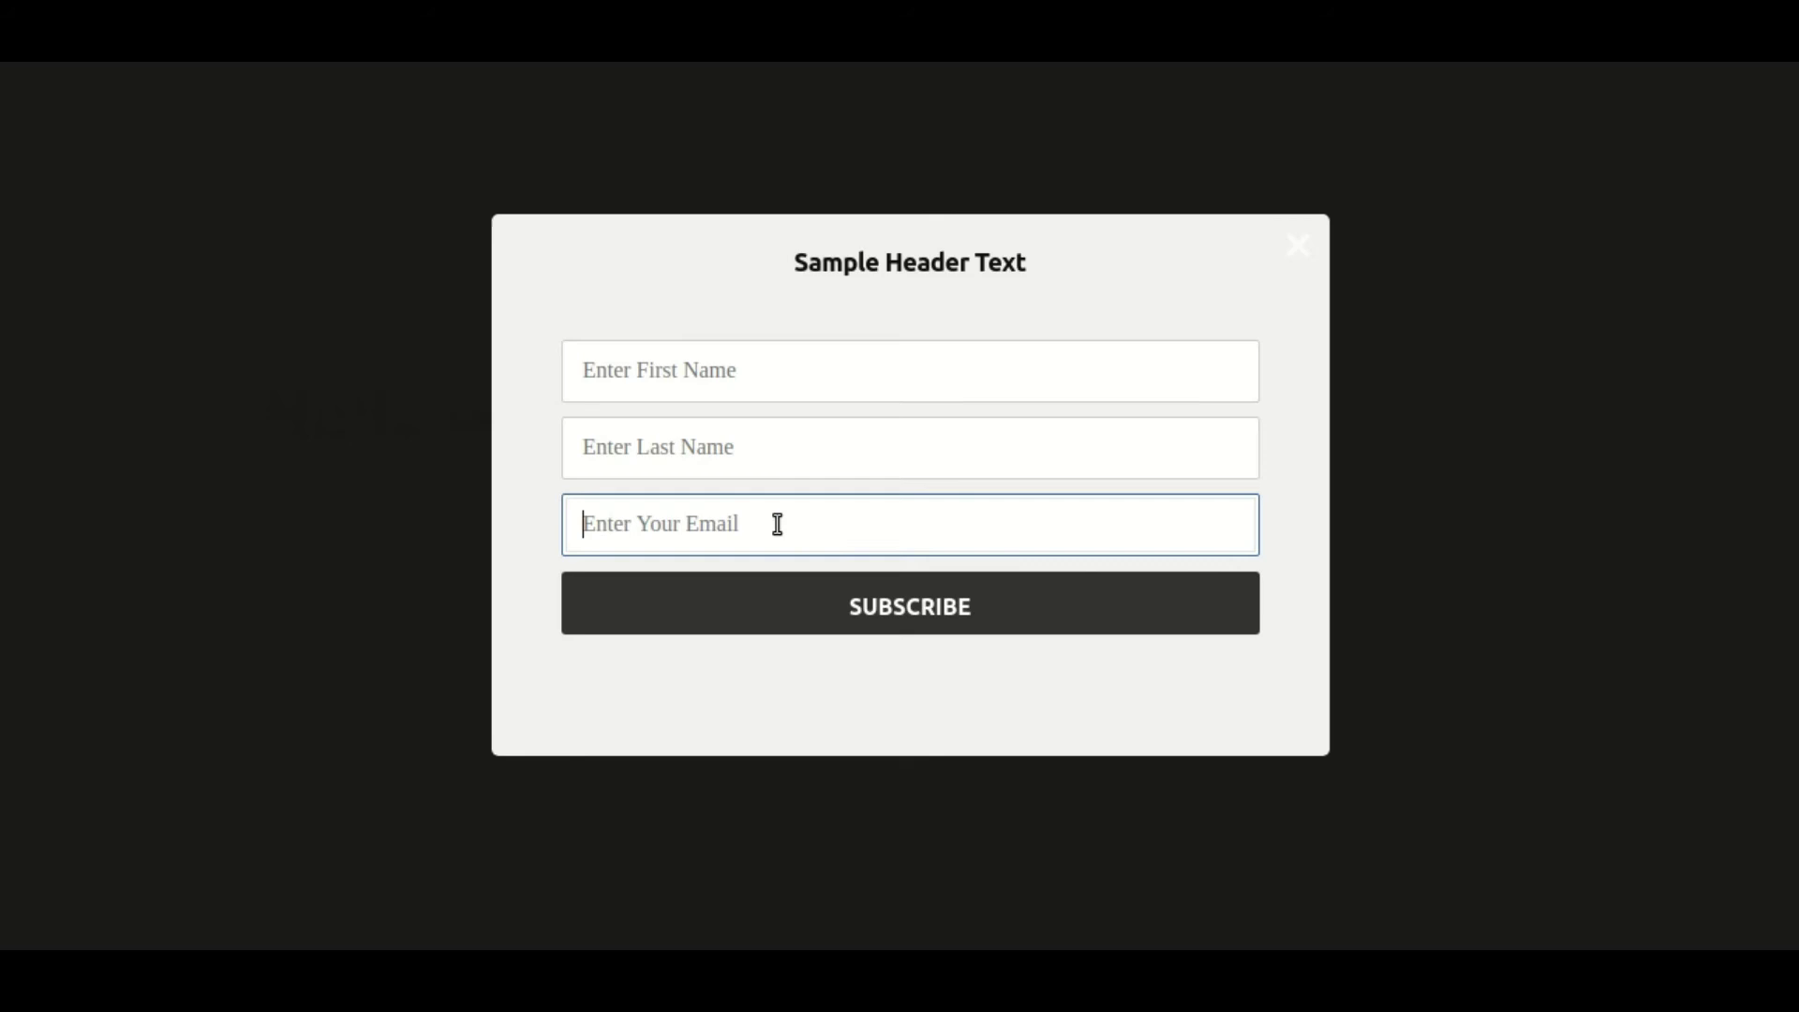
key(ctrl+v)
click(815, 604)
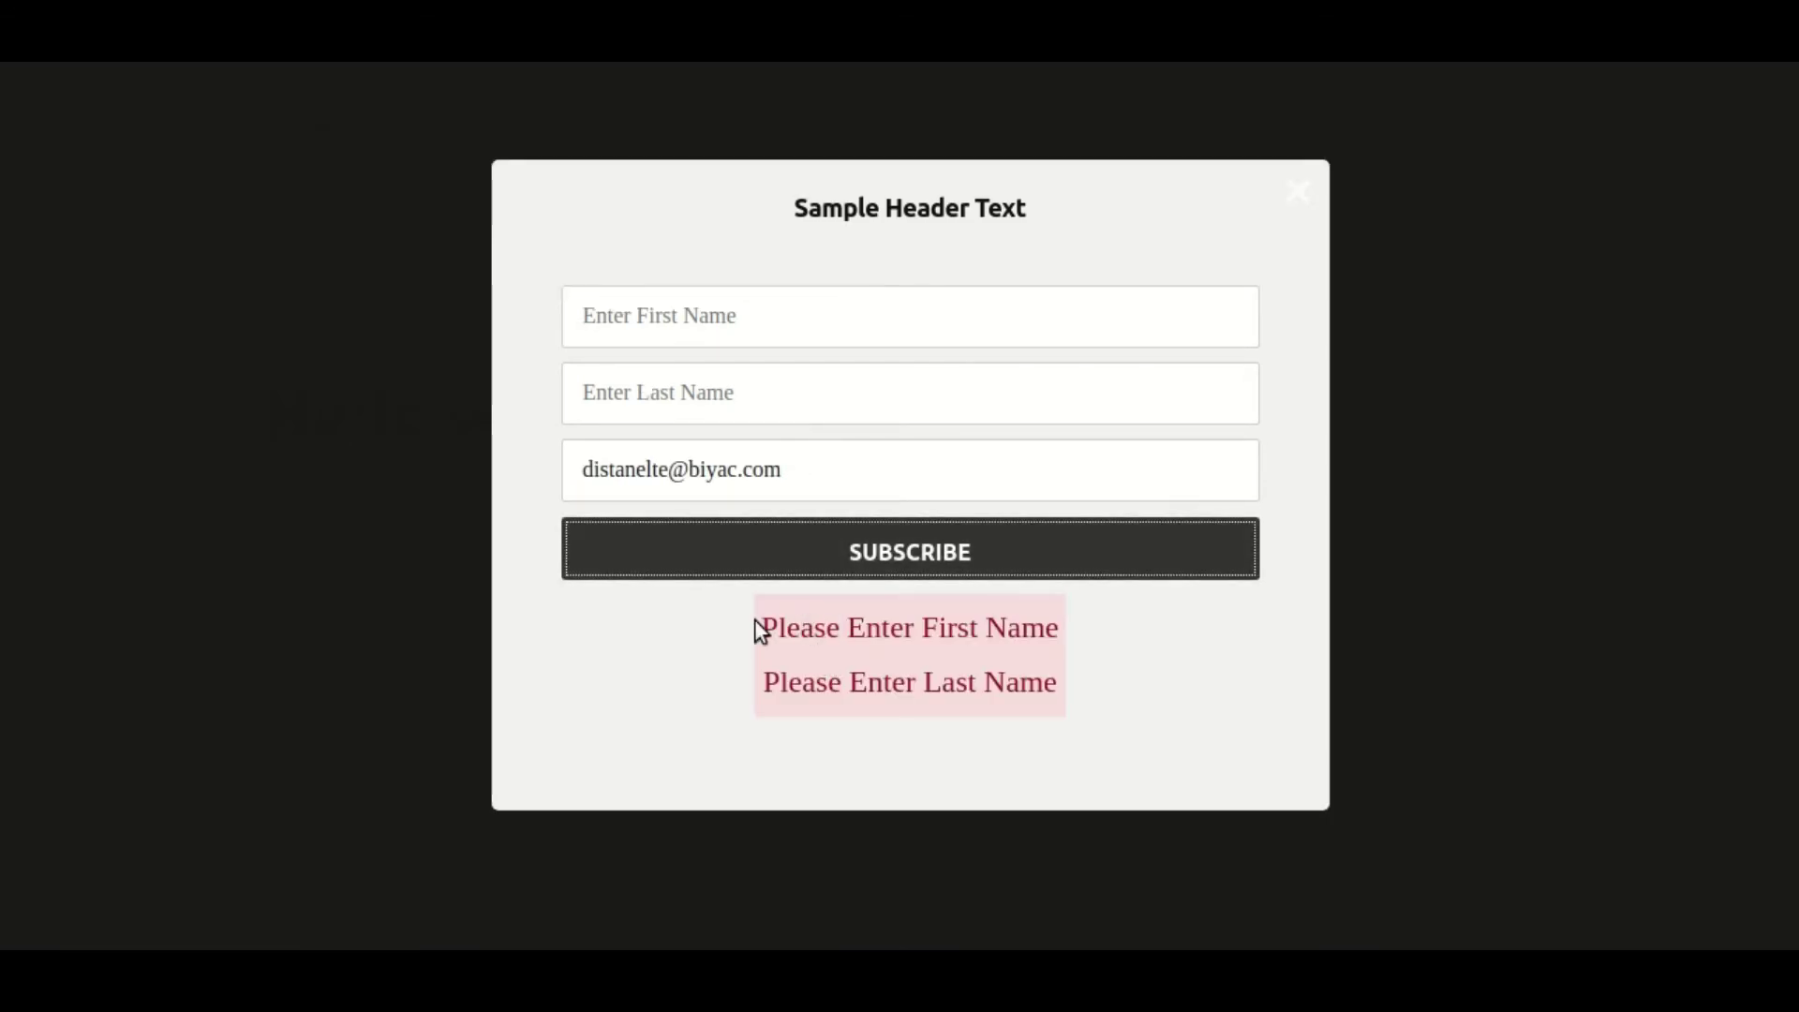
Subscribe with first name 'Test' and last name 'Test Name'.
click(740, 334)
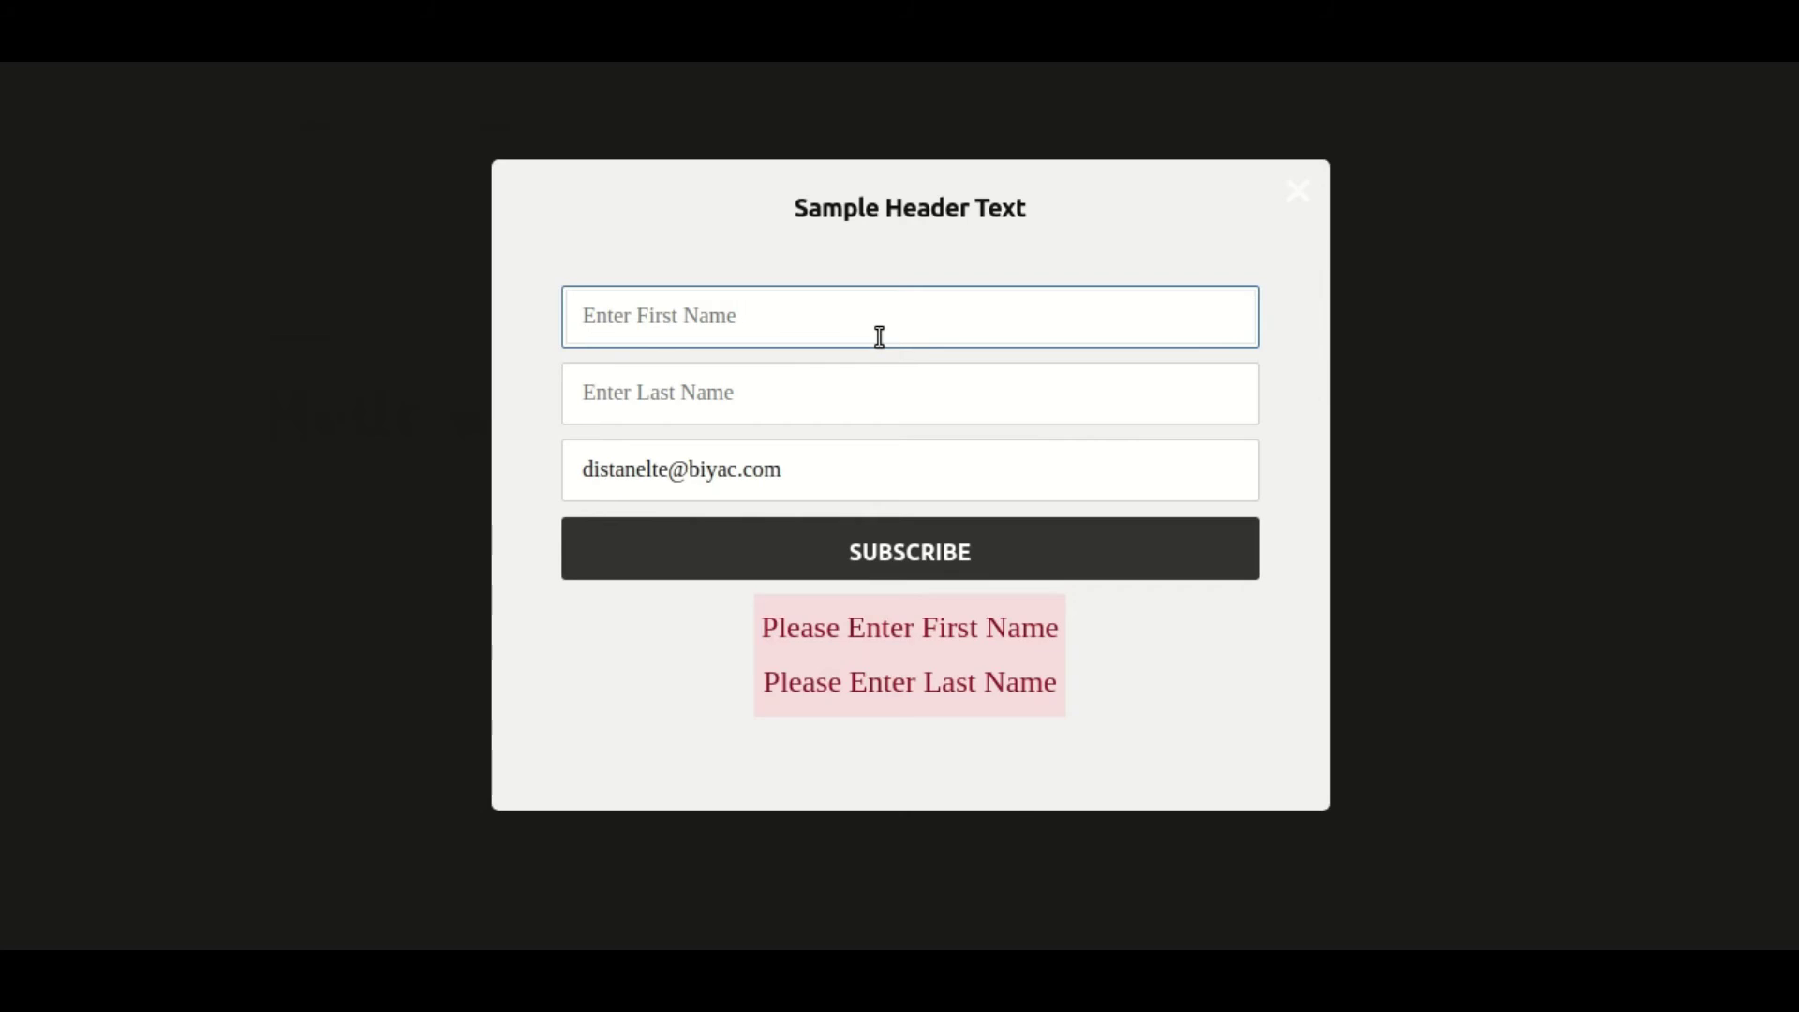
text(Test)
key(Tab)
text(Test Name)
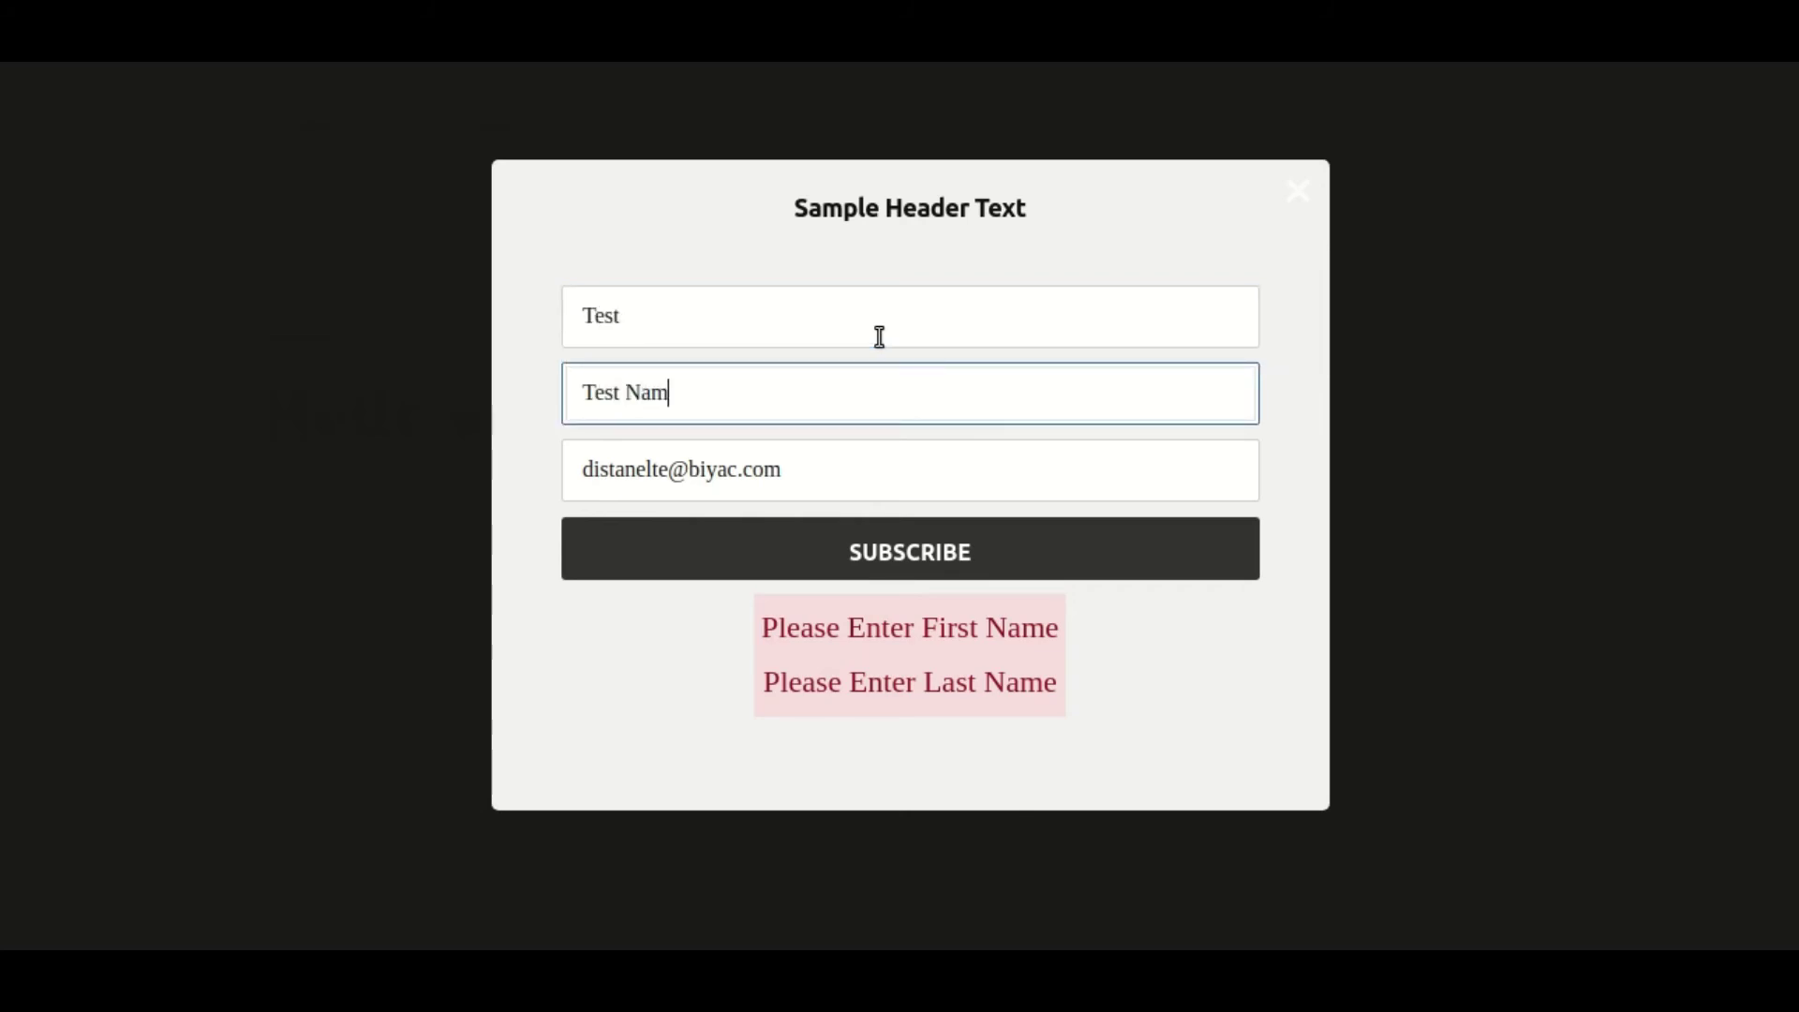
click(825, 572)
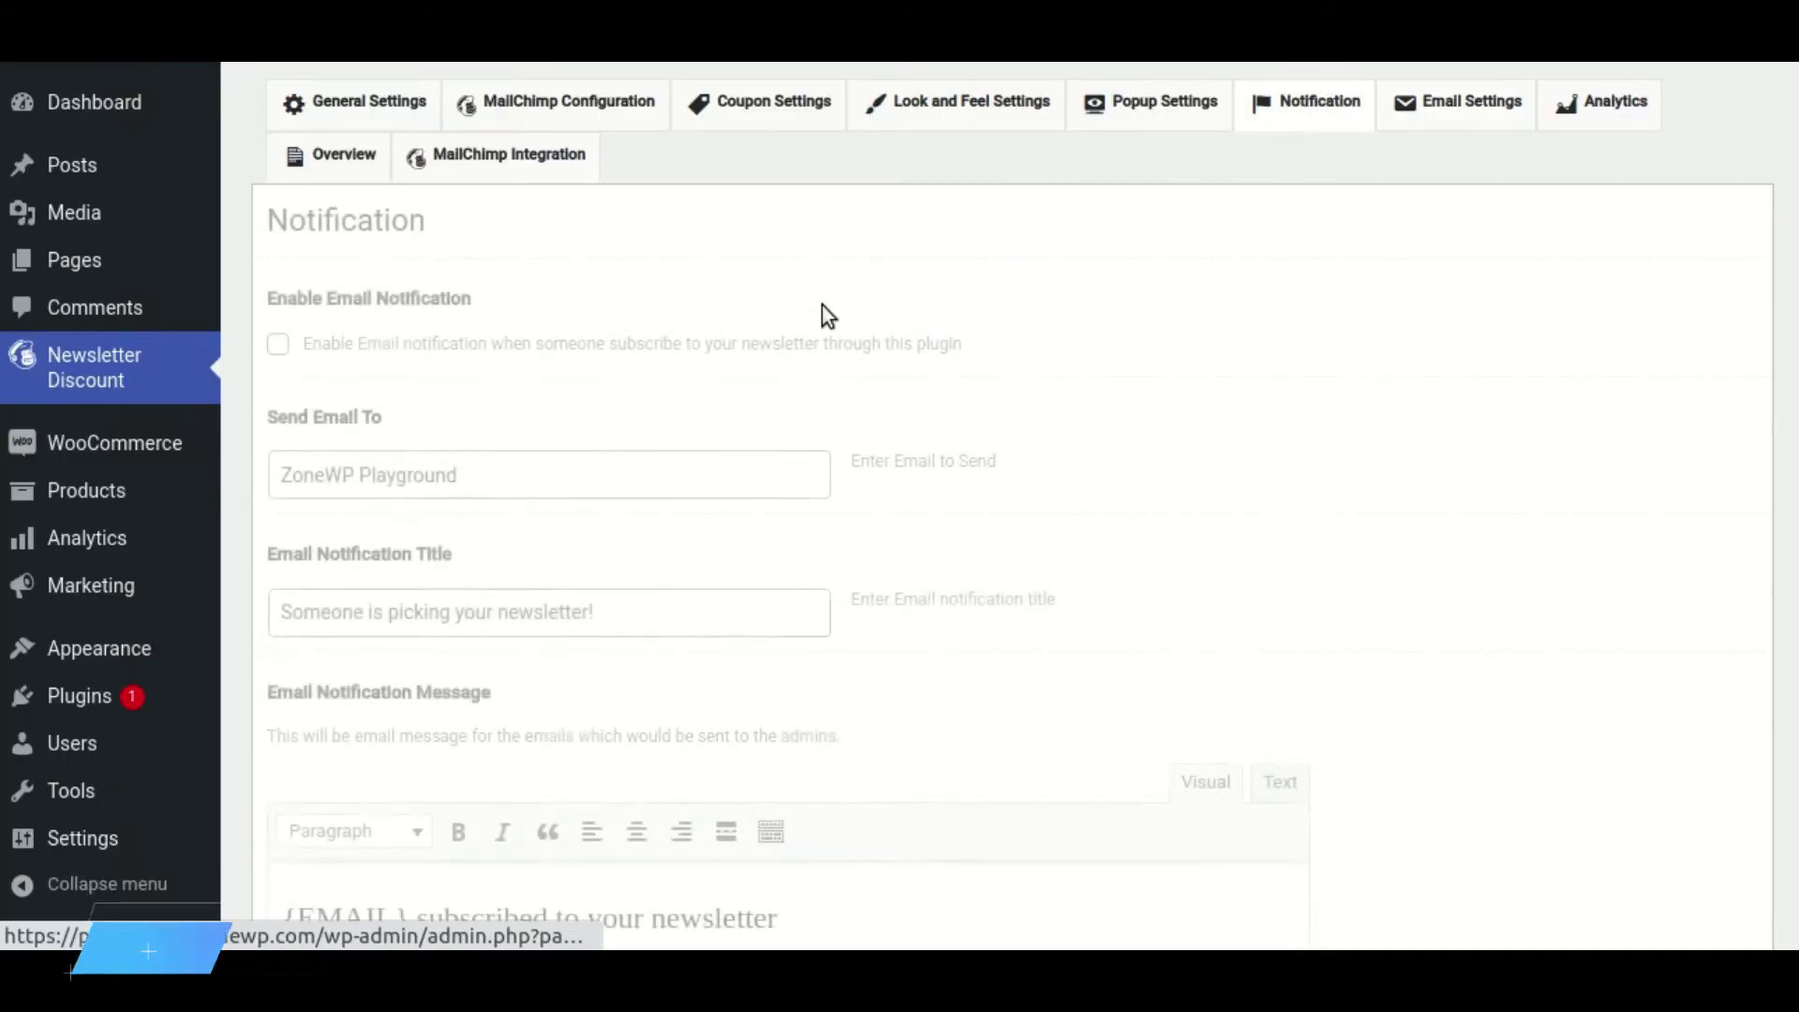
Tick Enable Email Notification, set the temporary inbox address as recipient, and save.
scroll(474, 341, down, 2)
click(406, 206)
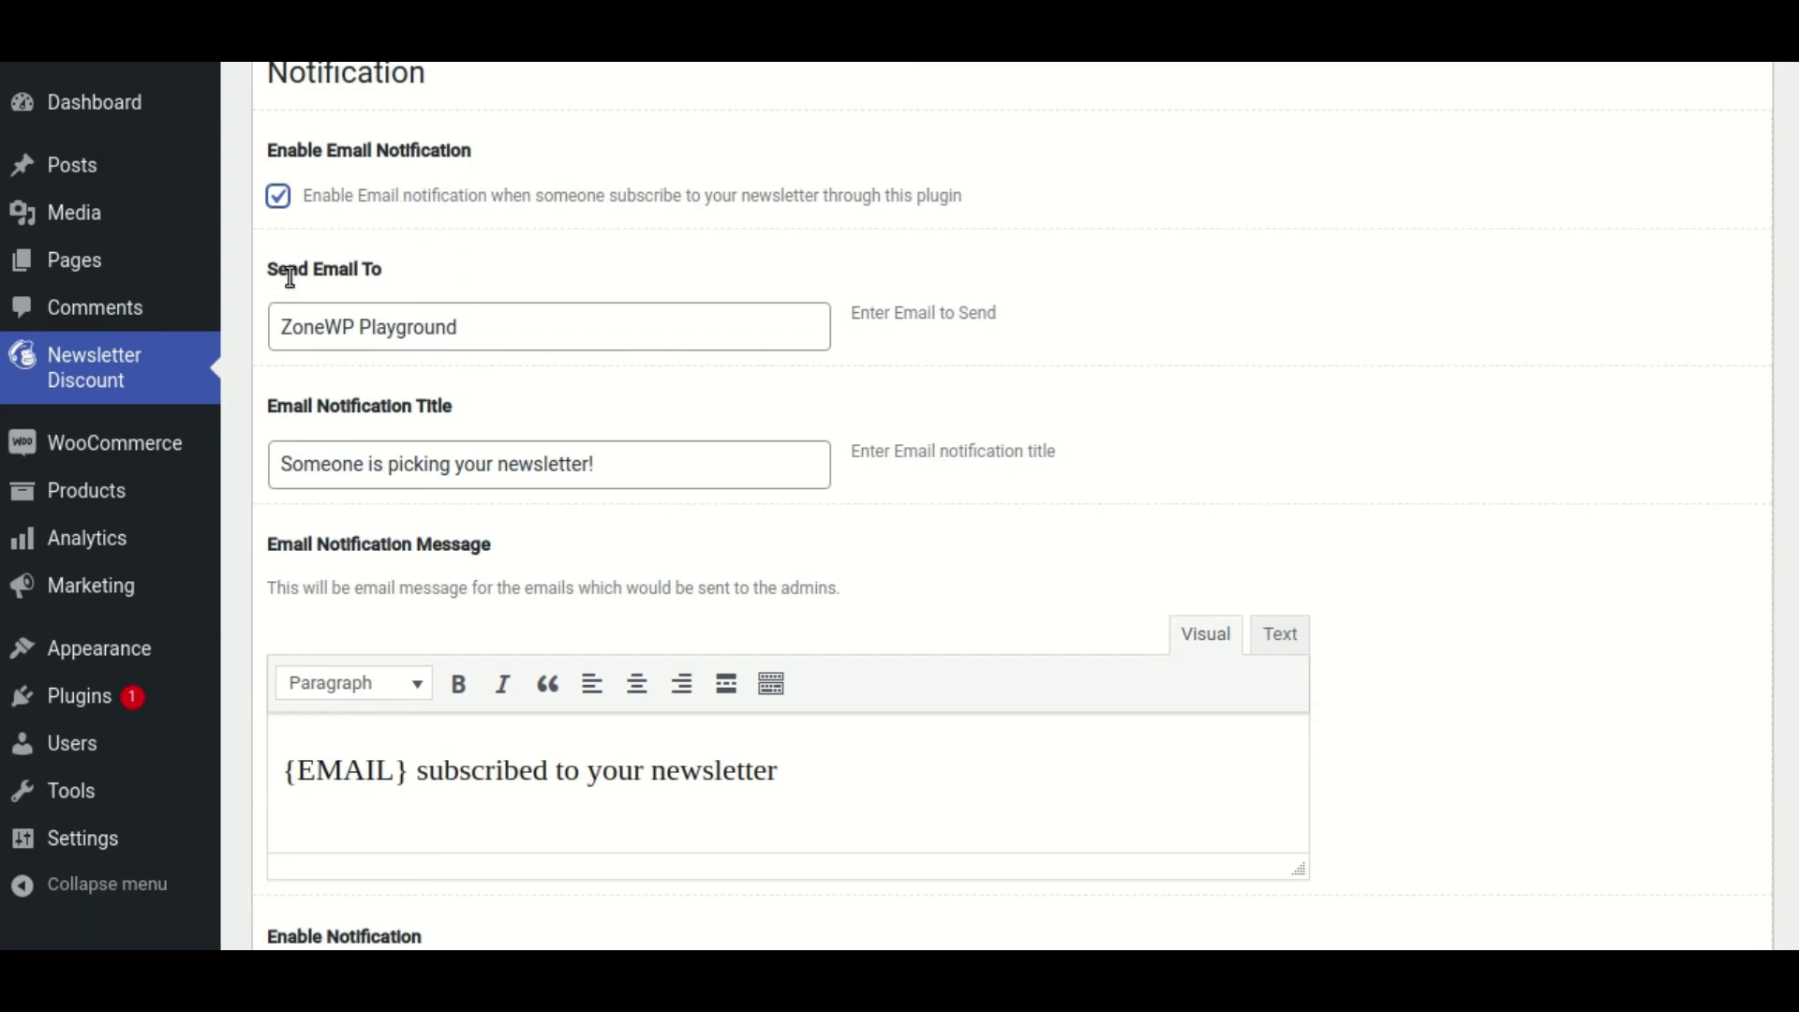
click(429, 323)
key(ctrl+v)
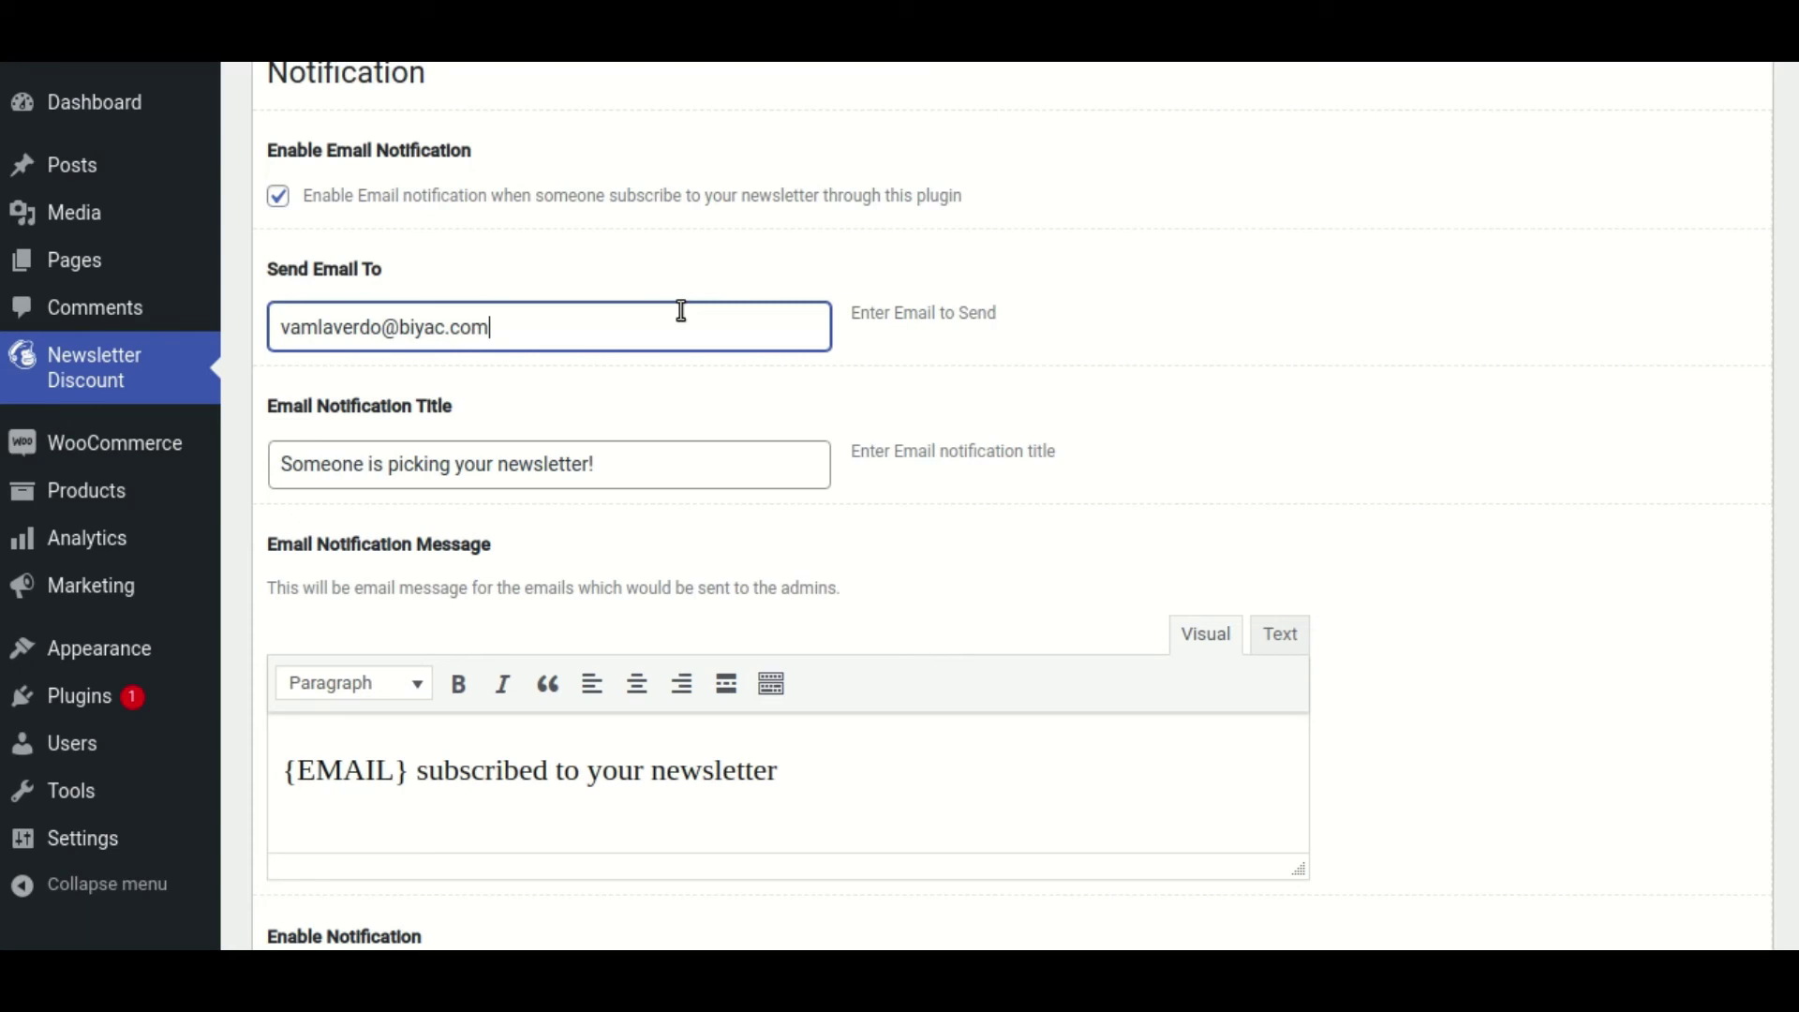
click(671, 273)
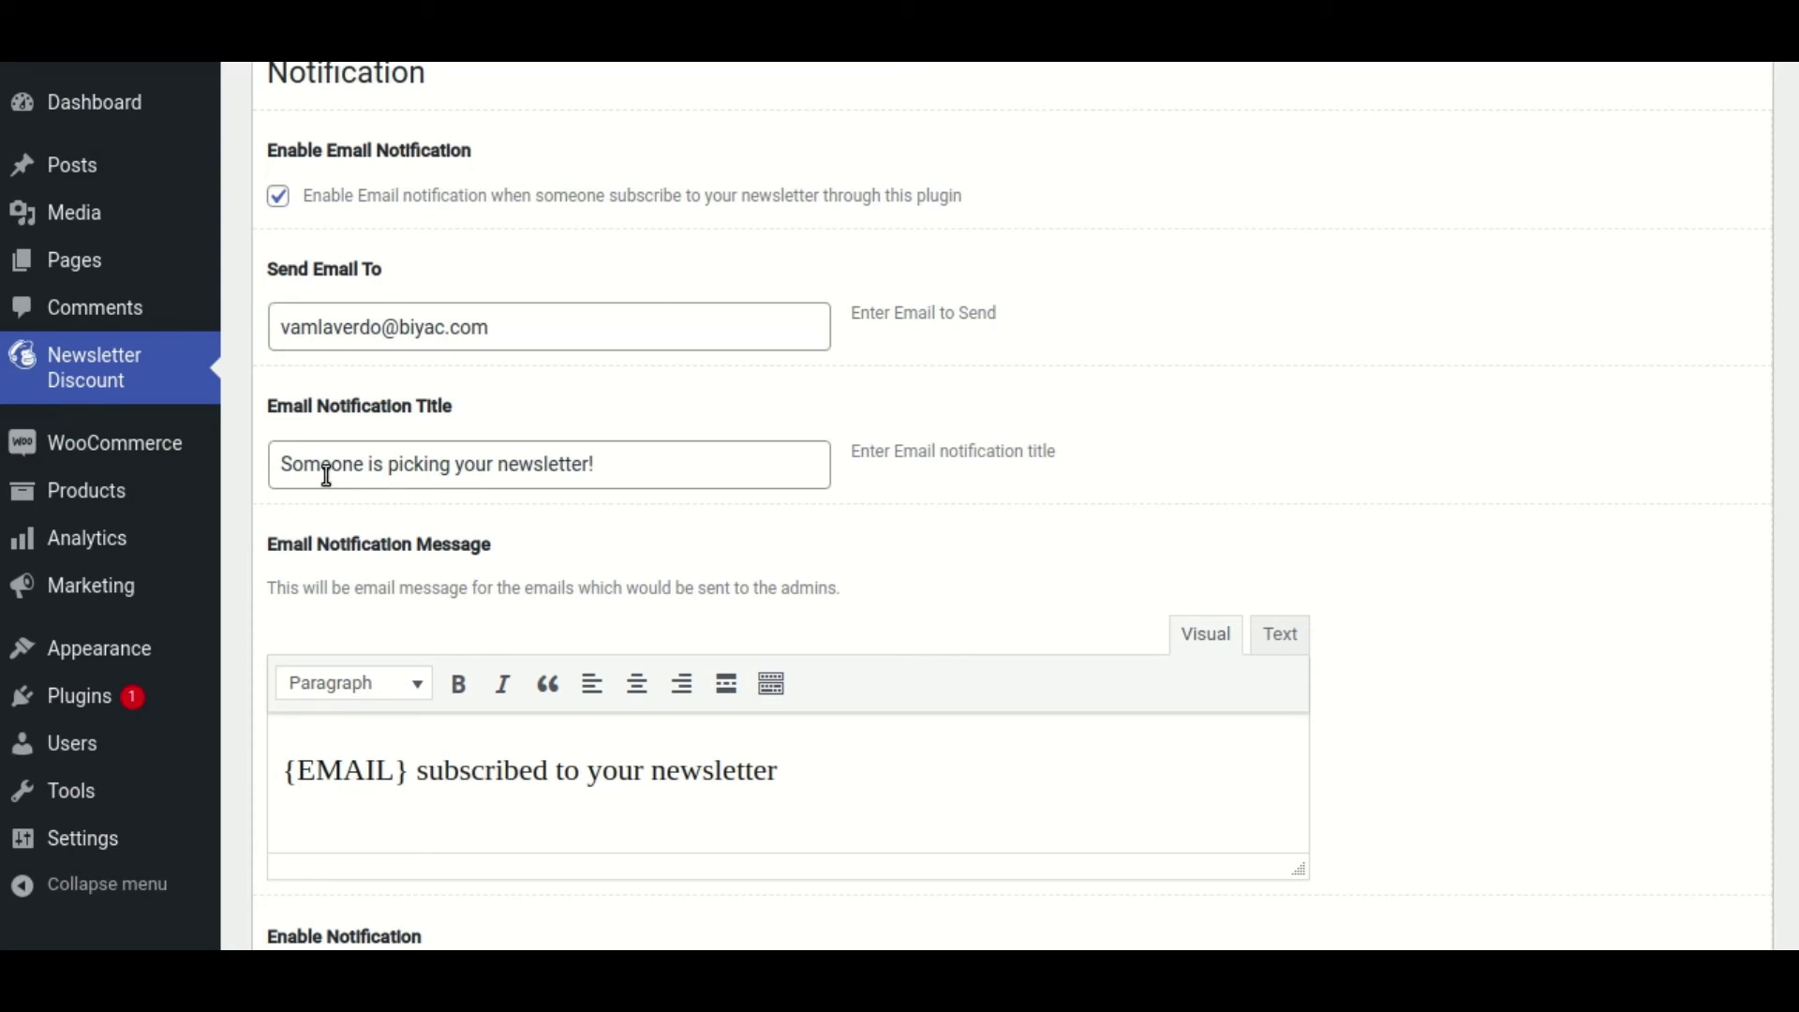
scroll(534, 393, down, 3)
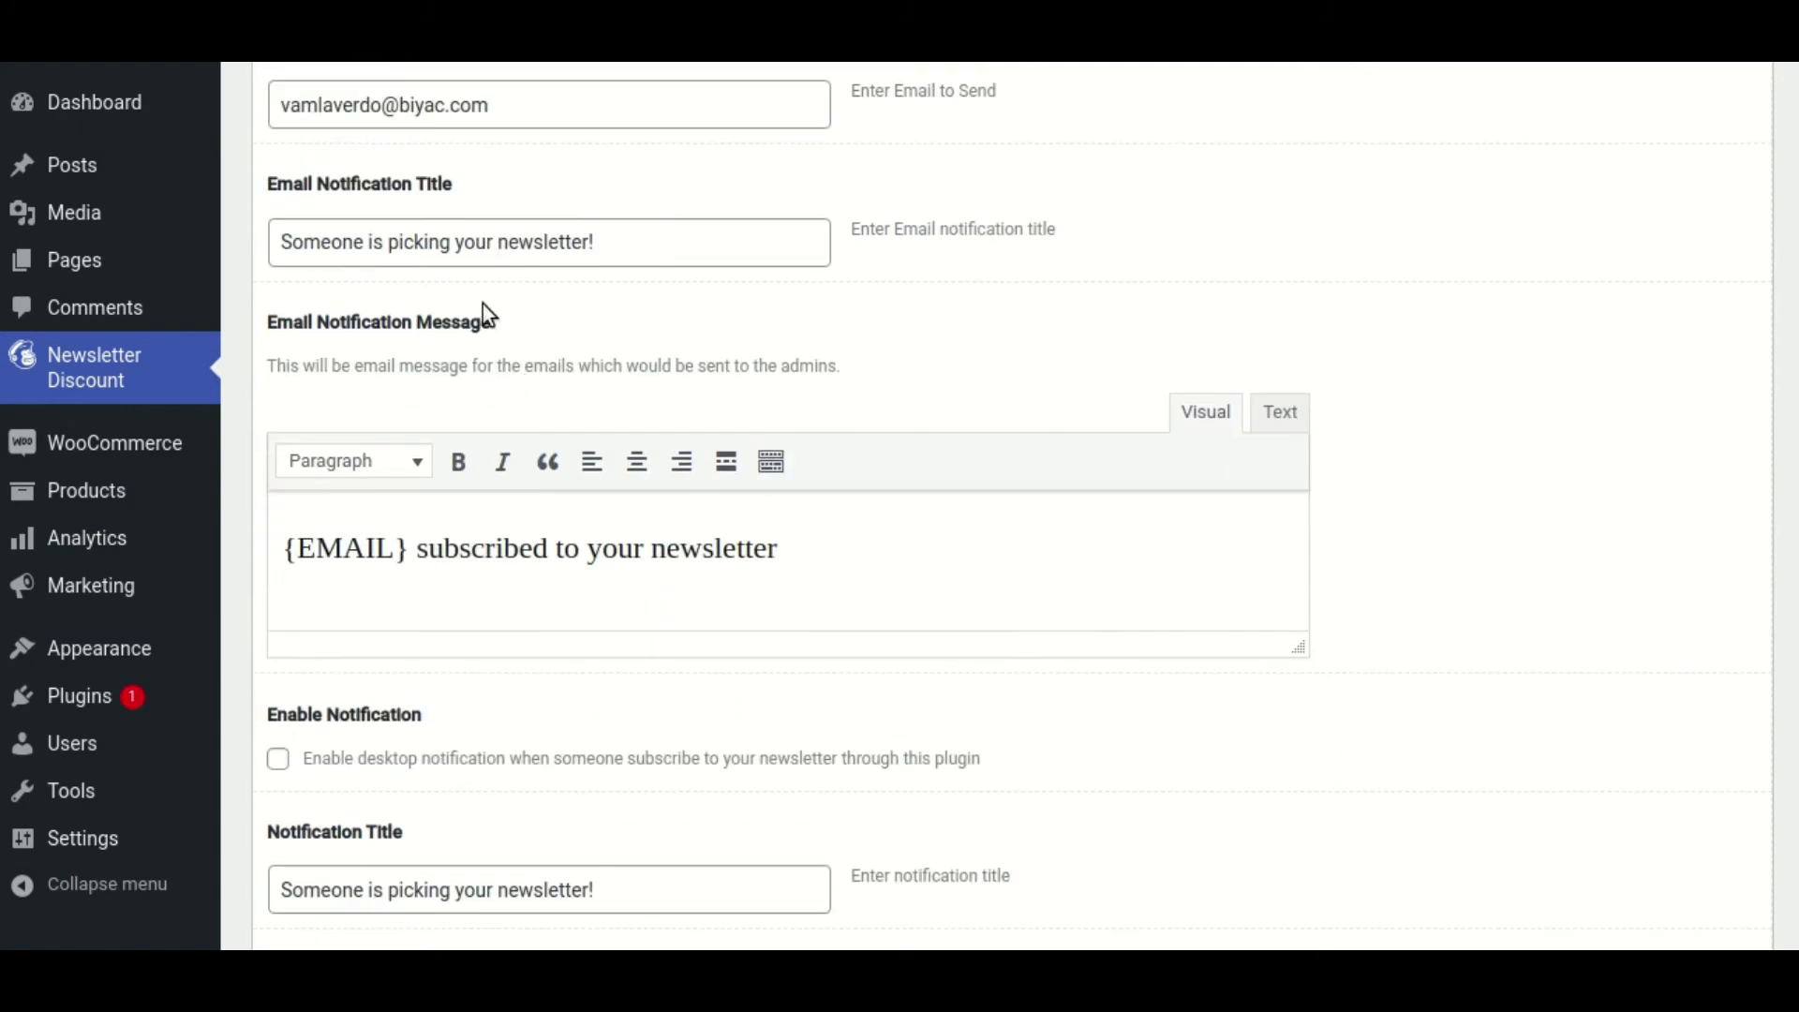
scroll(422, 562, down, 10)
click(1687, 715)
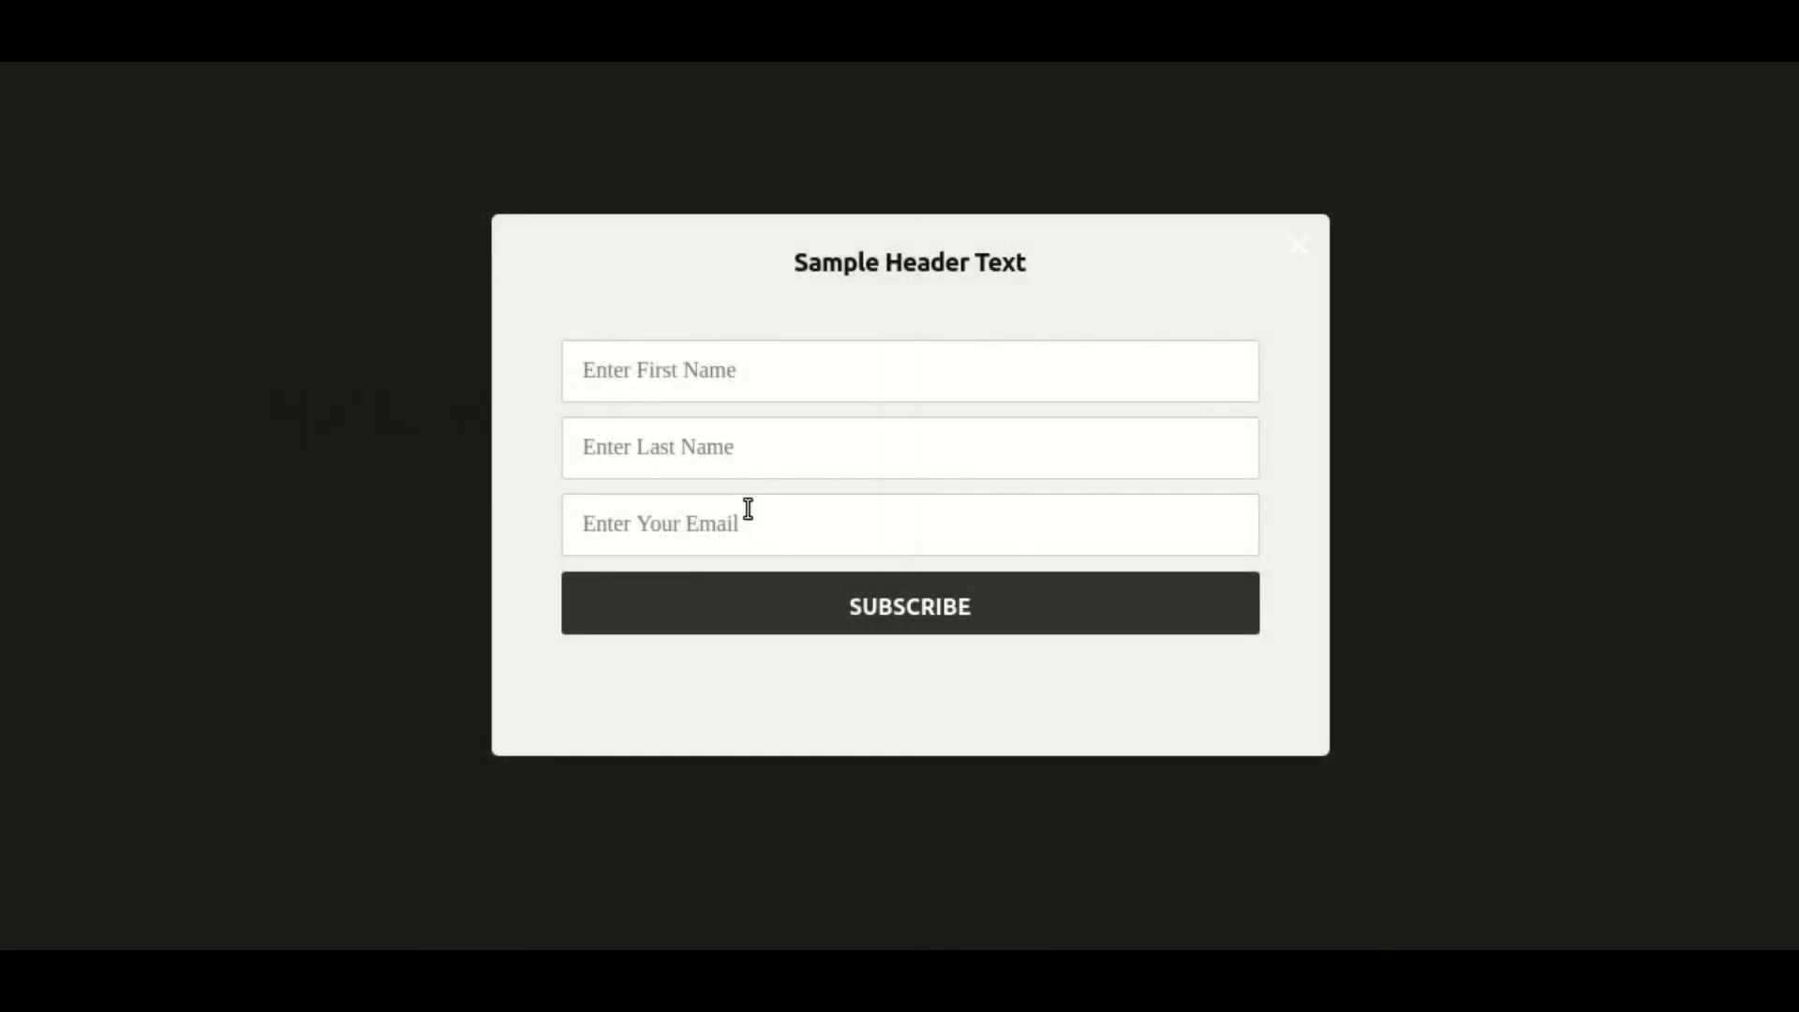
Subscribe via the popup with a fresh email, first name Test and last name 'Test Name'.
click(748, 509)
key(ctrl+v)
click(723, 377)
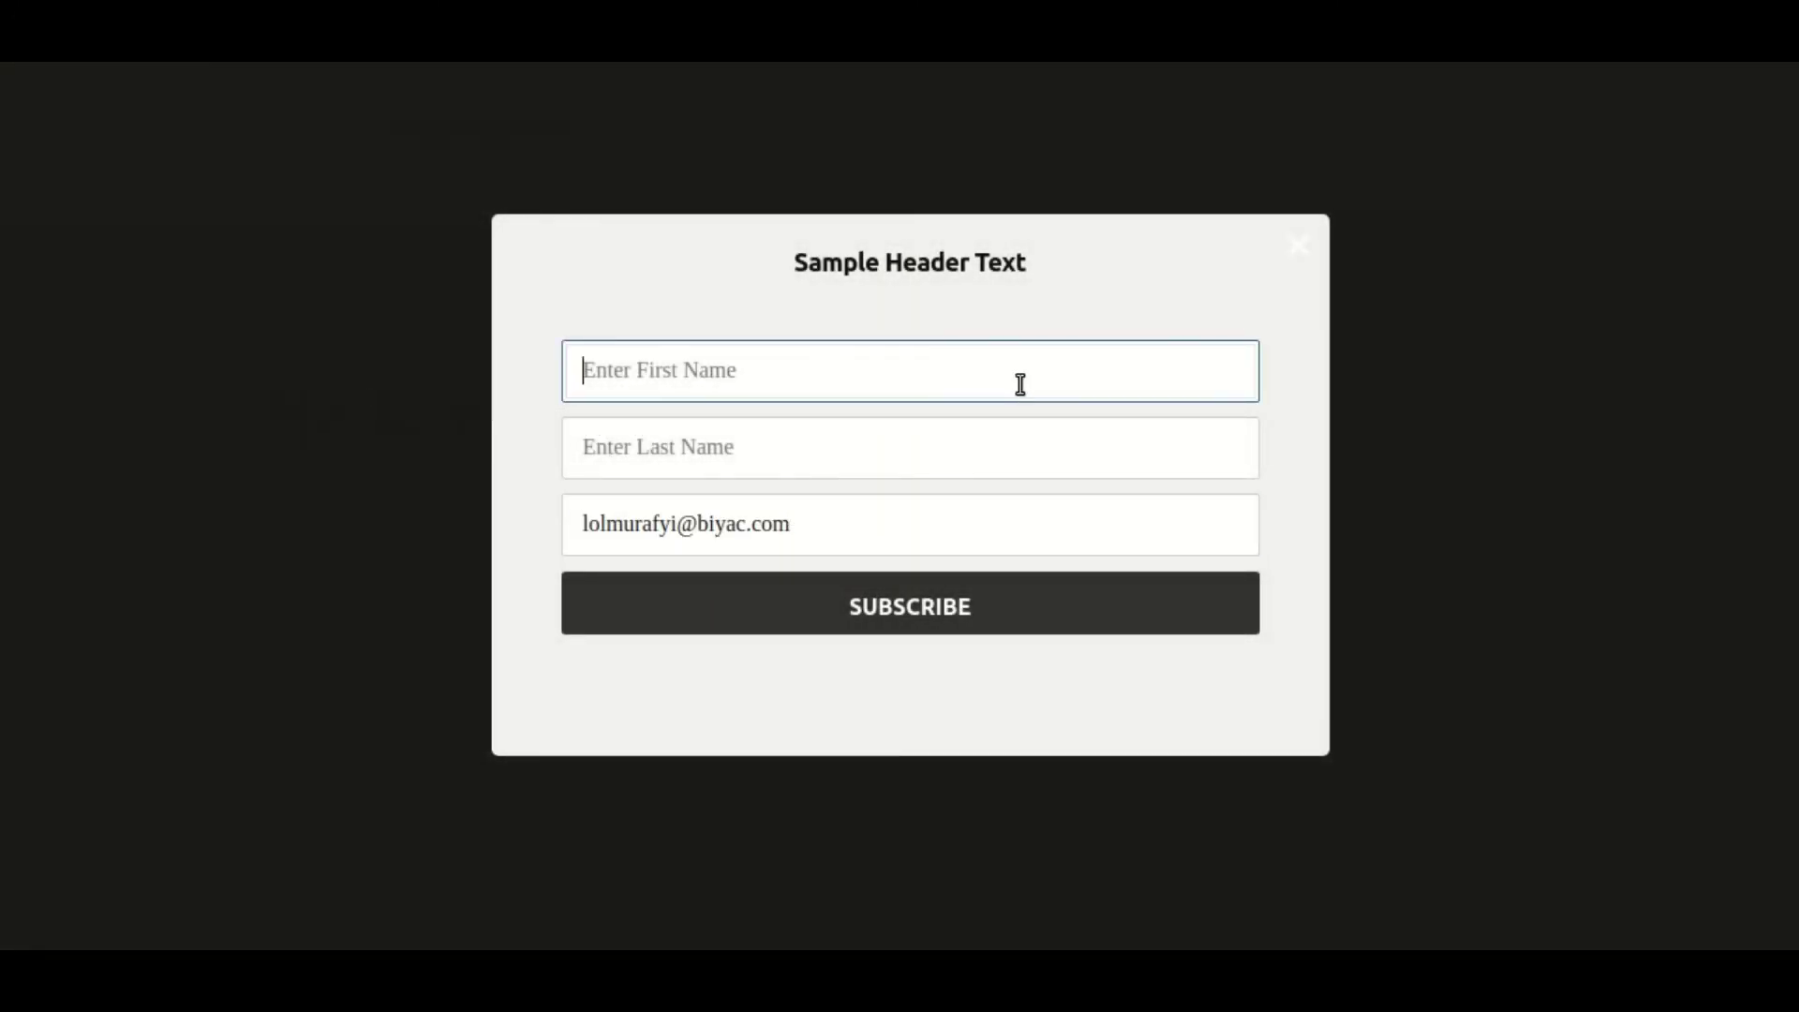
text(Test)
key(Tab)
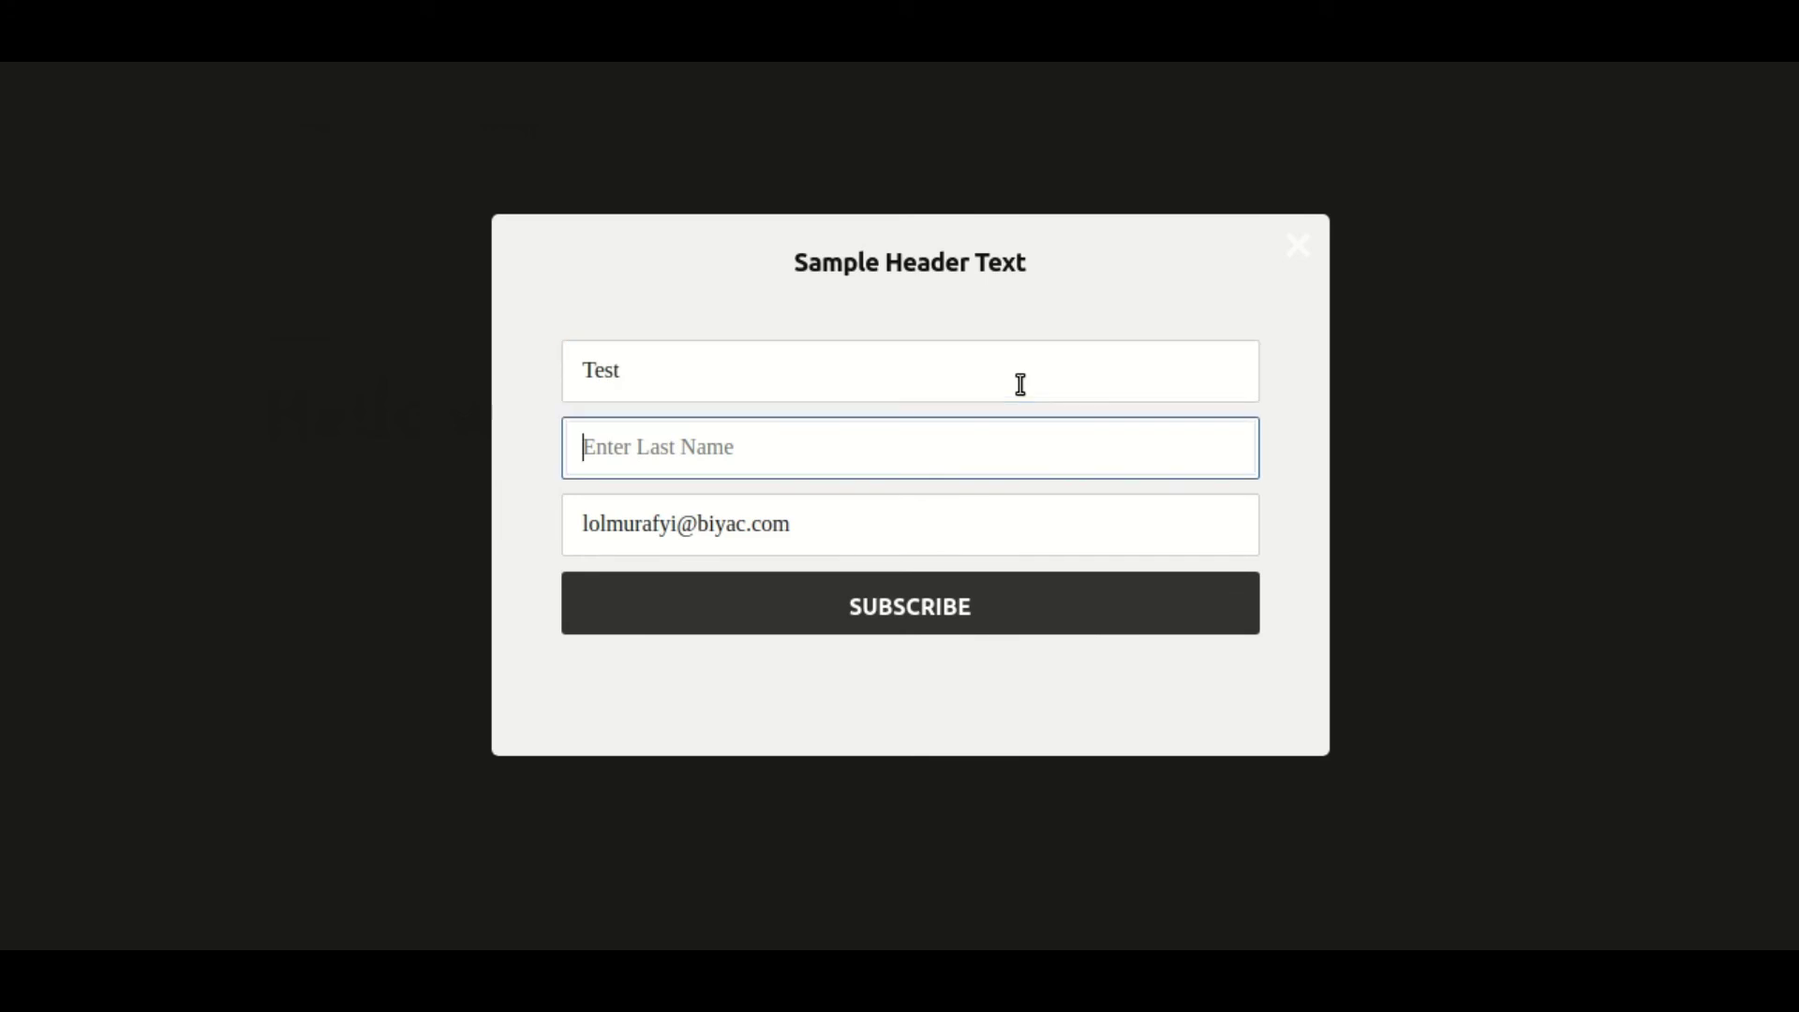
text(Test)
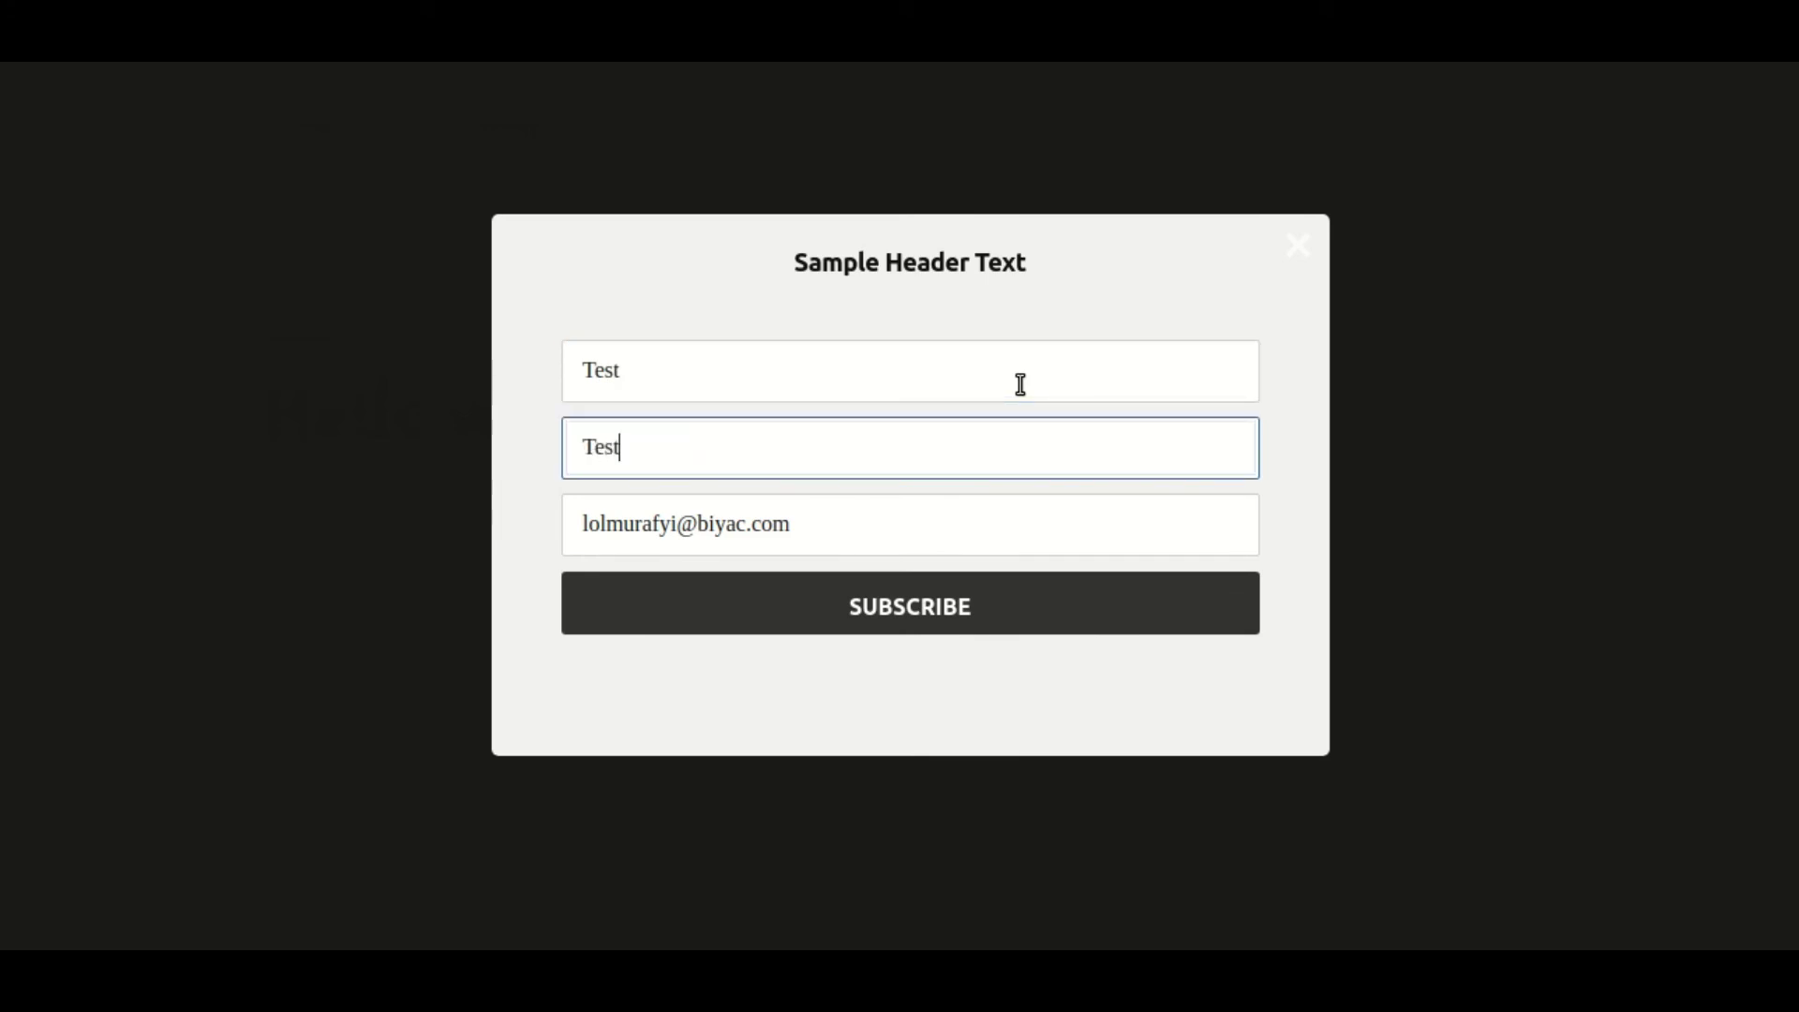
text( Name)
click(957, 608)
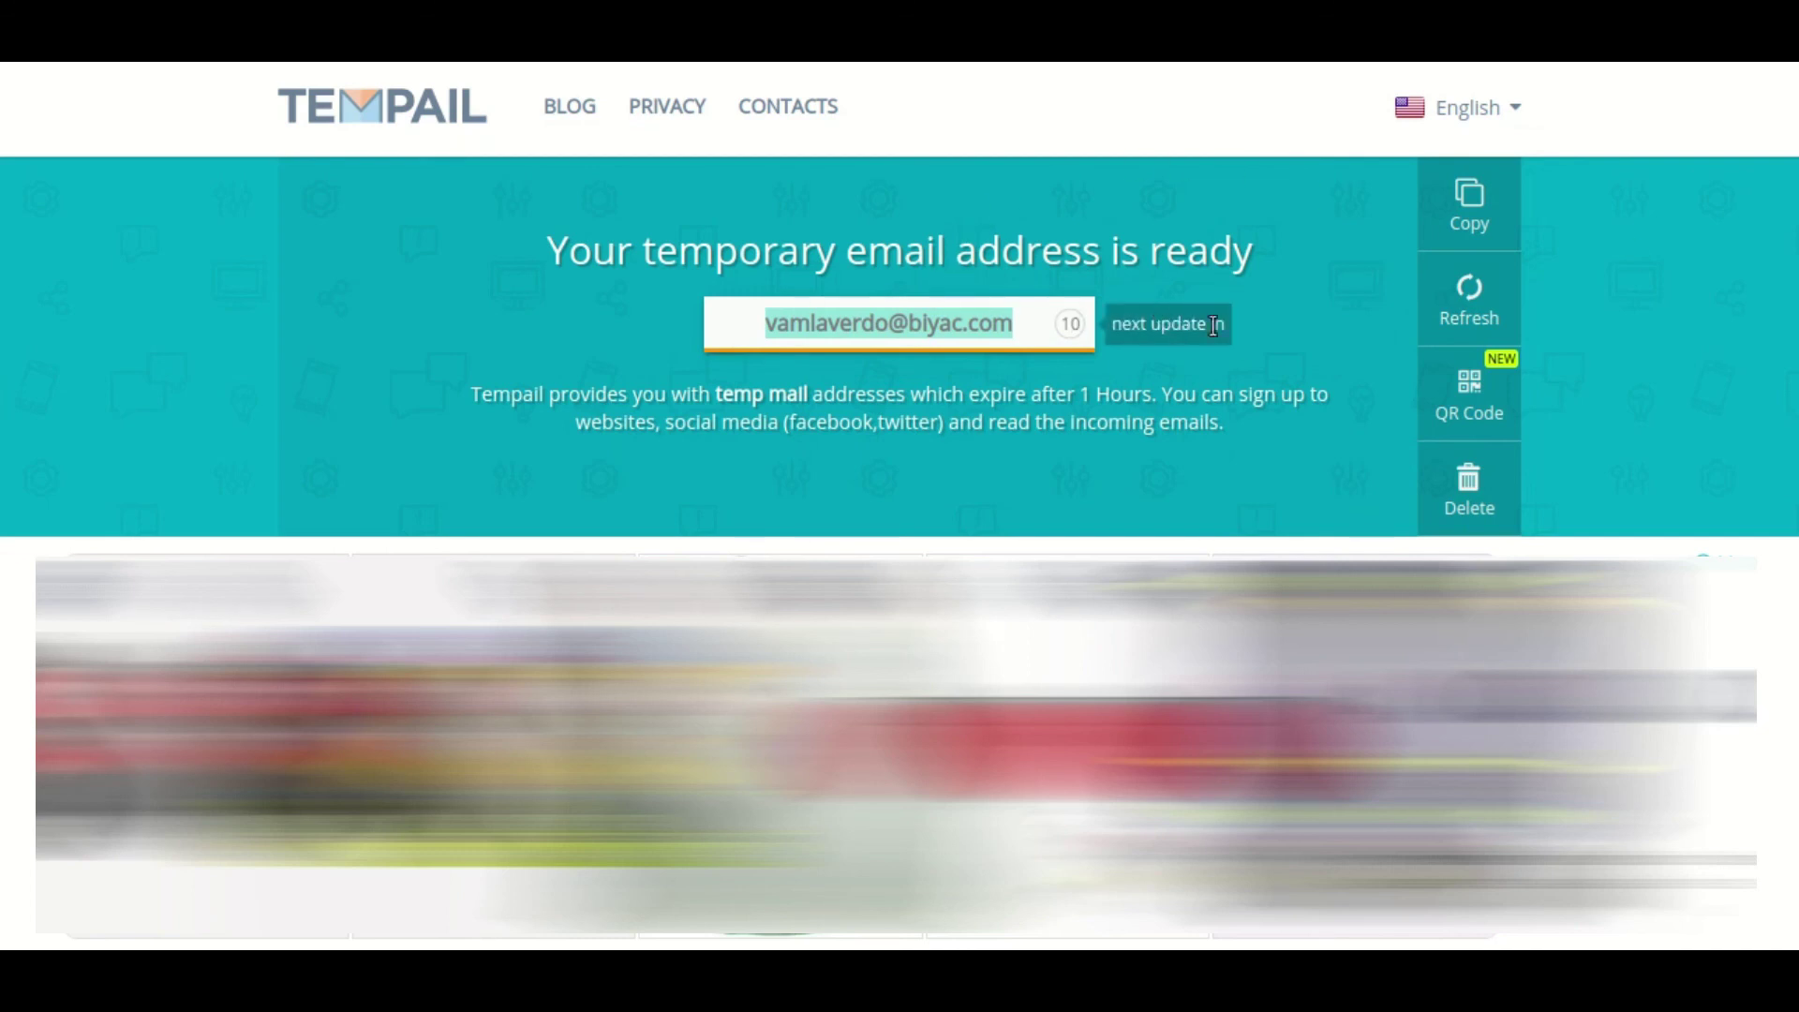
Open the zonewp "Someone is picking your newsletter!" email in Tempail and read its message text.
scroll(1300, 332, down, 10)
click(871, 269)
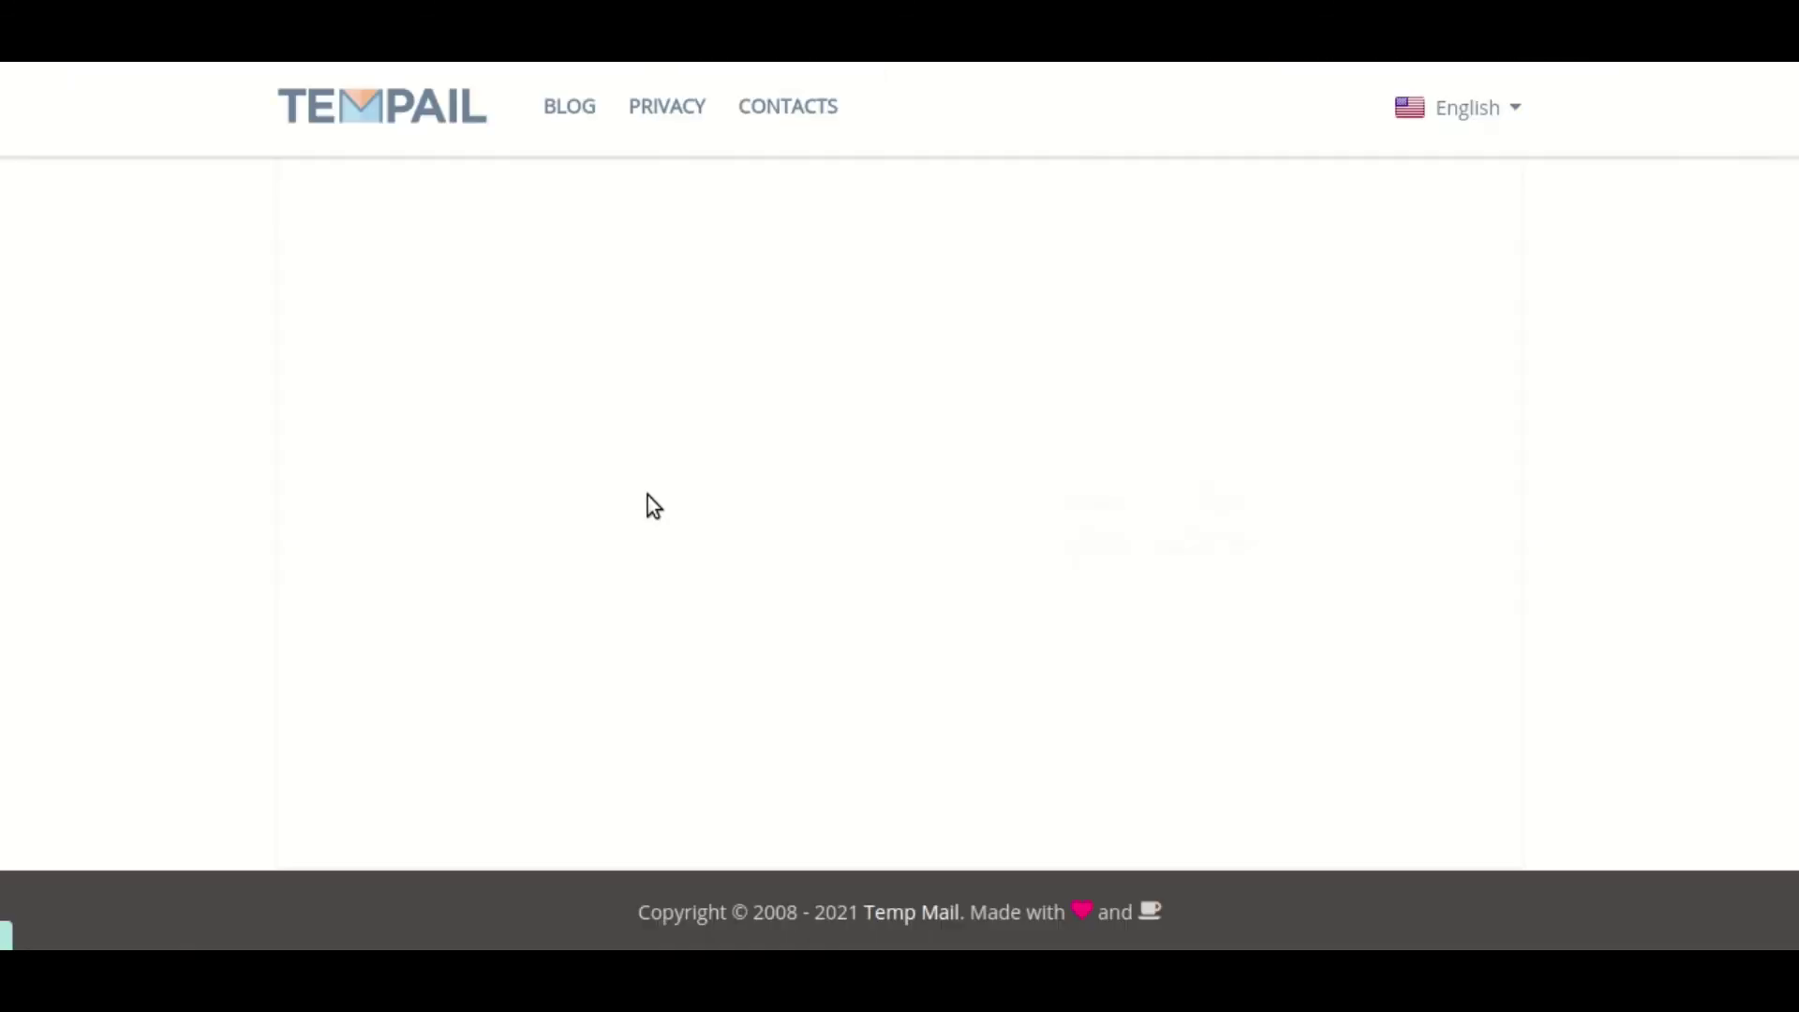
scroll(858, 497, down, 5)
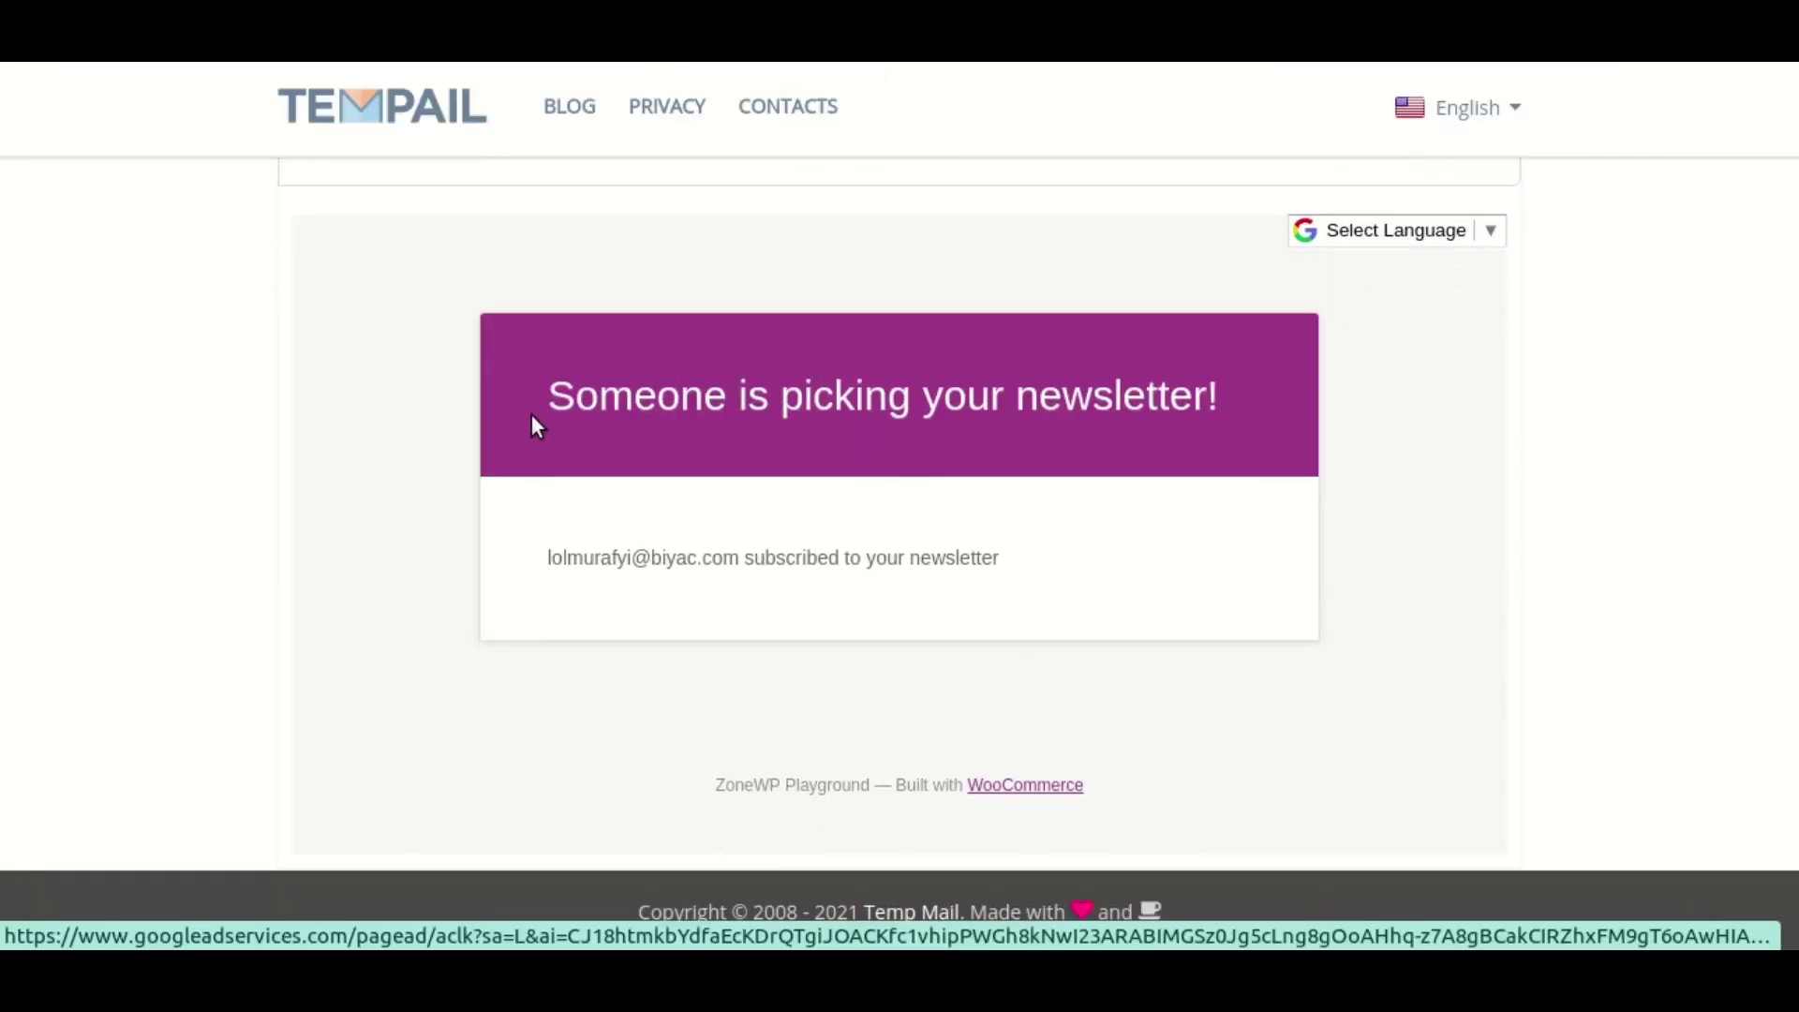
drag(541, 392, 1376, 391)
click(973, 459)
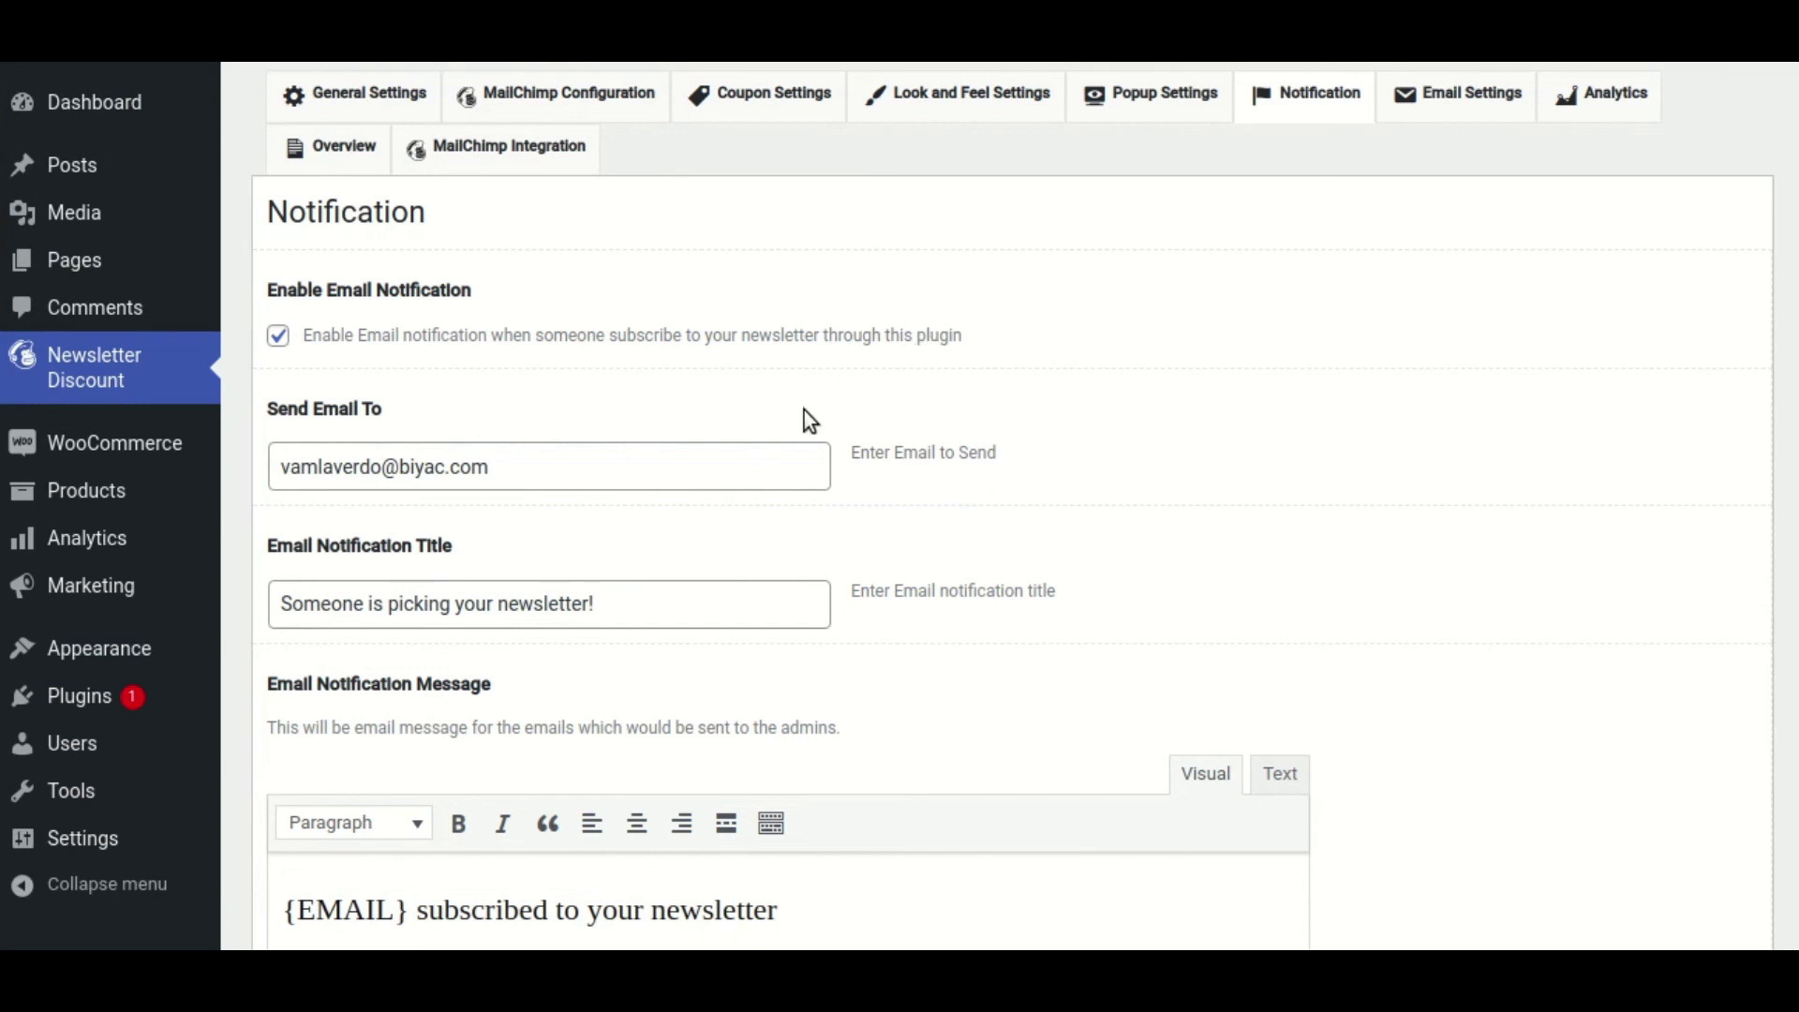
scroll(801, 410, down, 3)
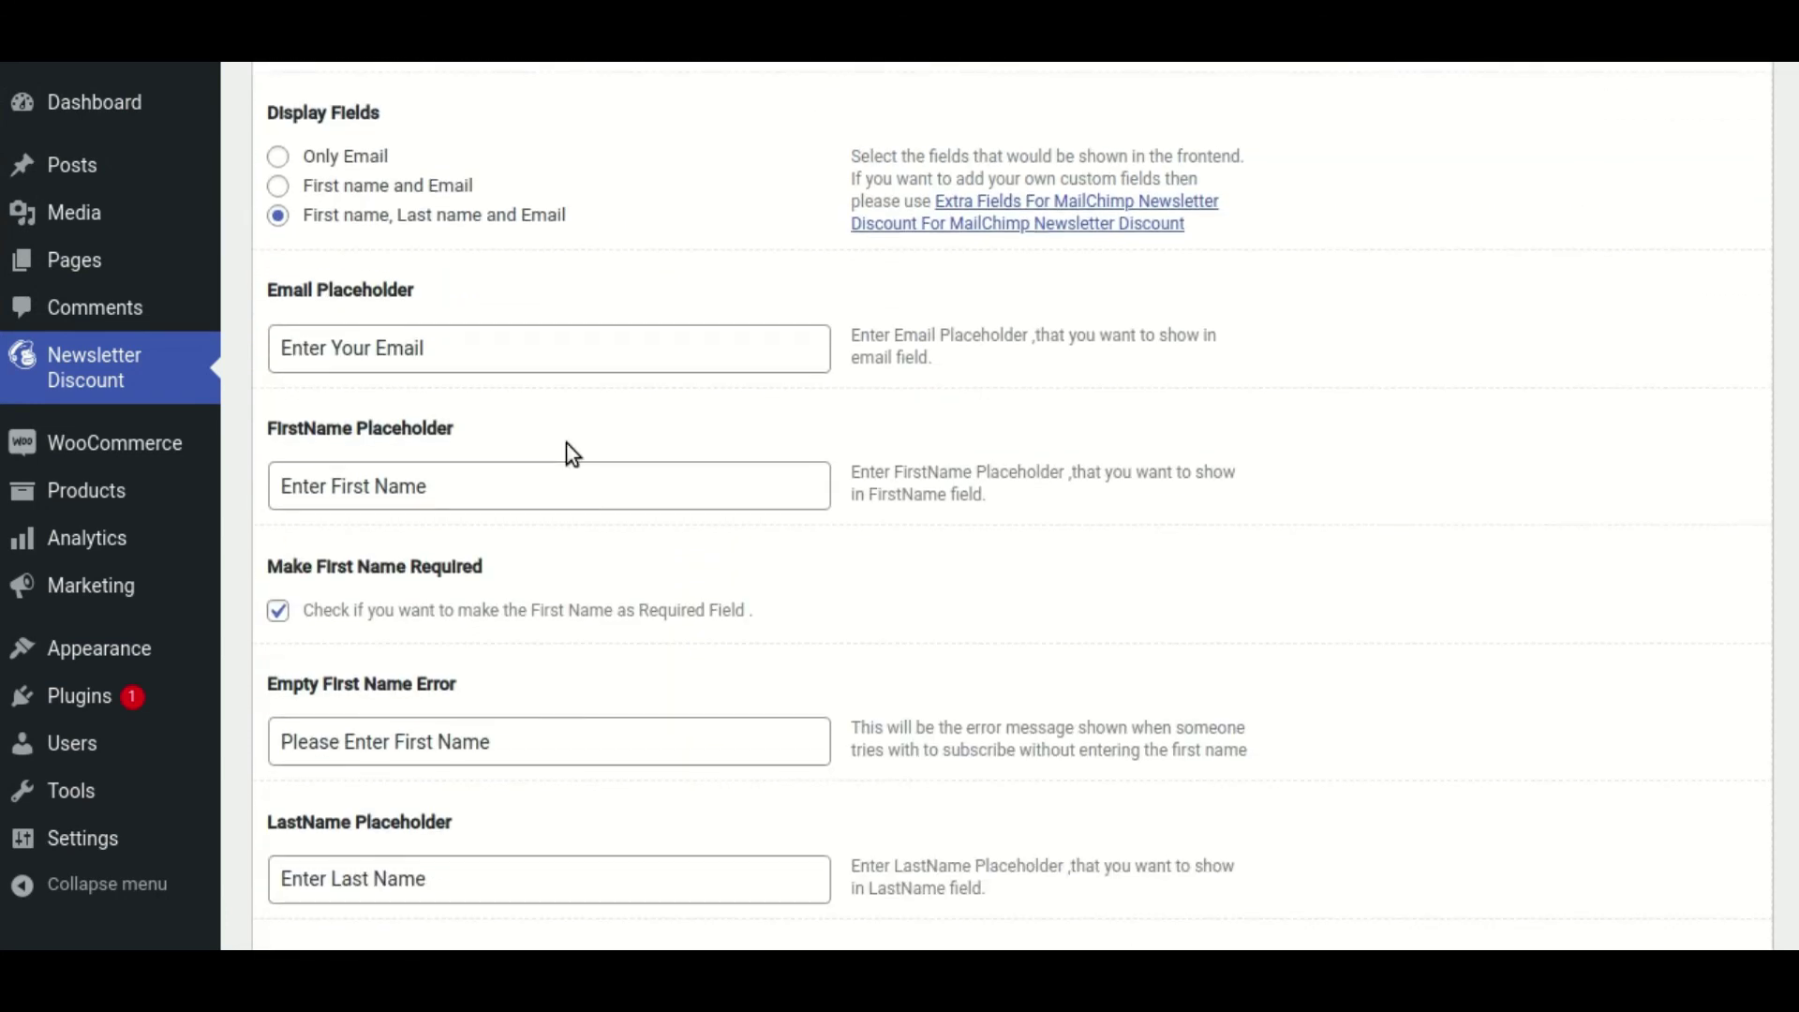
scroll(571, 455, down, 2)
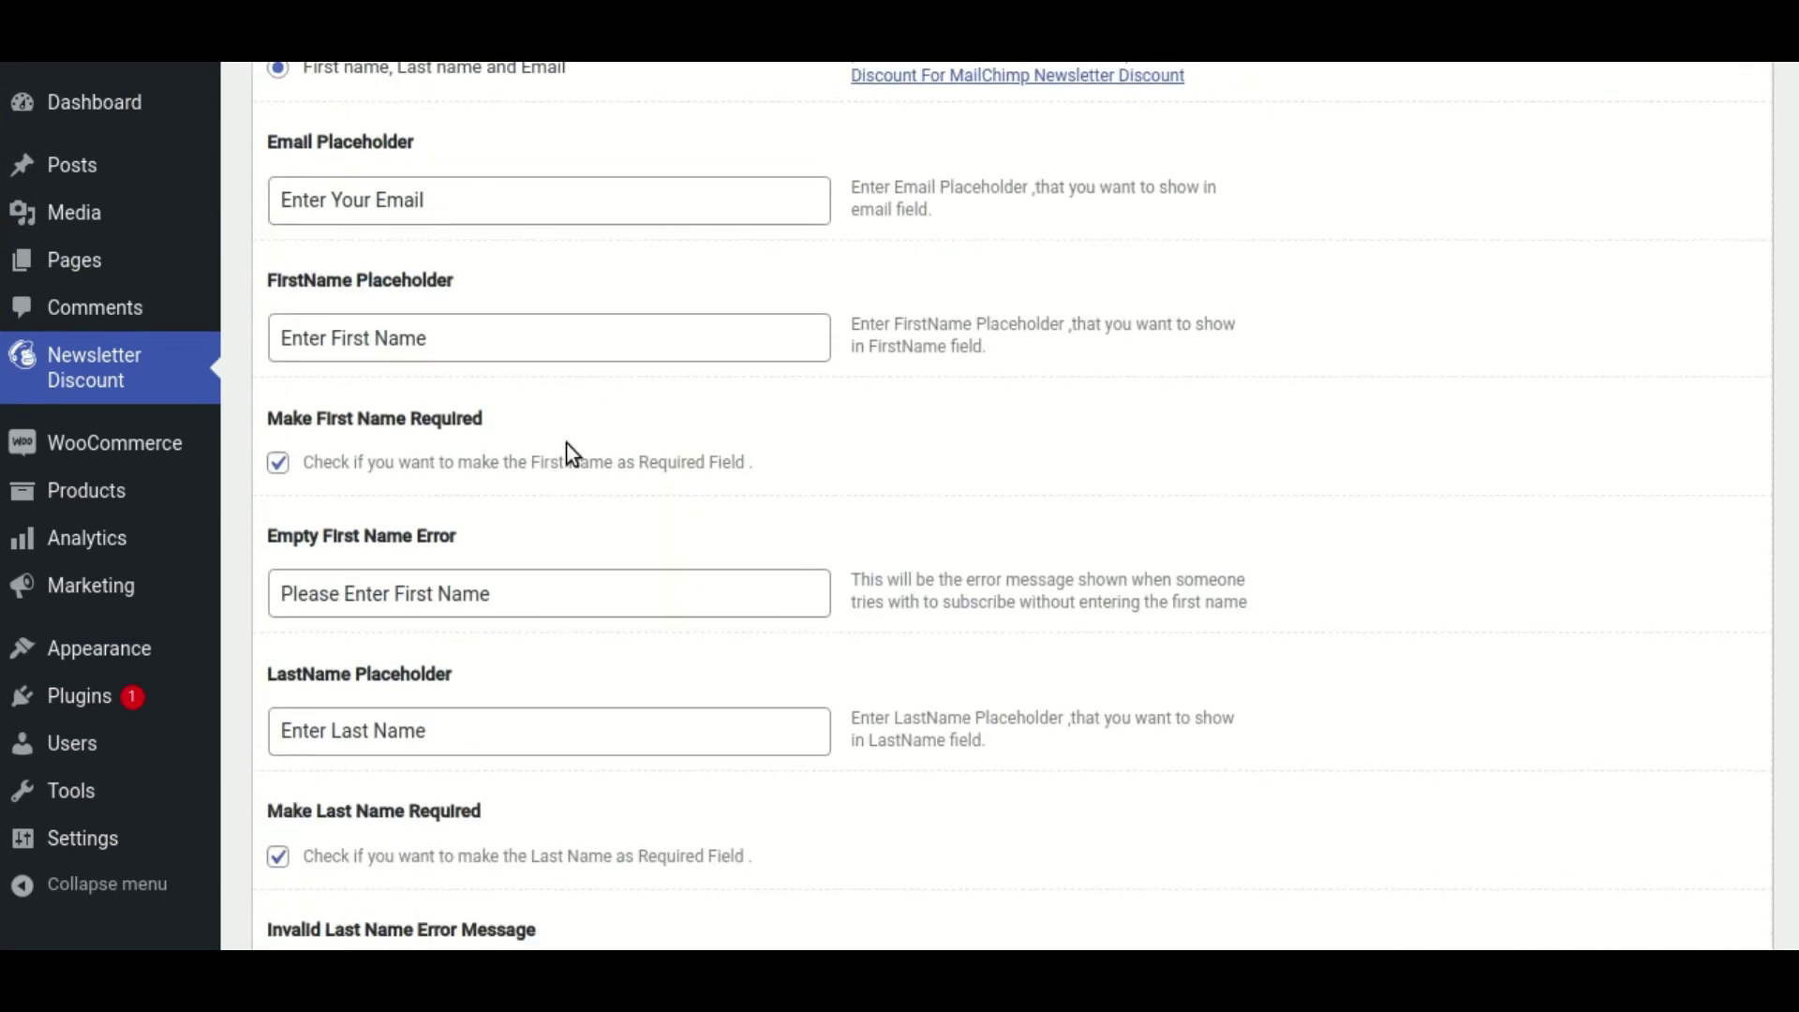
scroll(571, 455, down, 5)
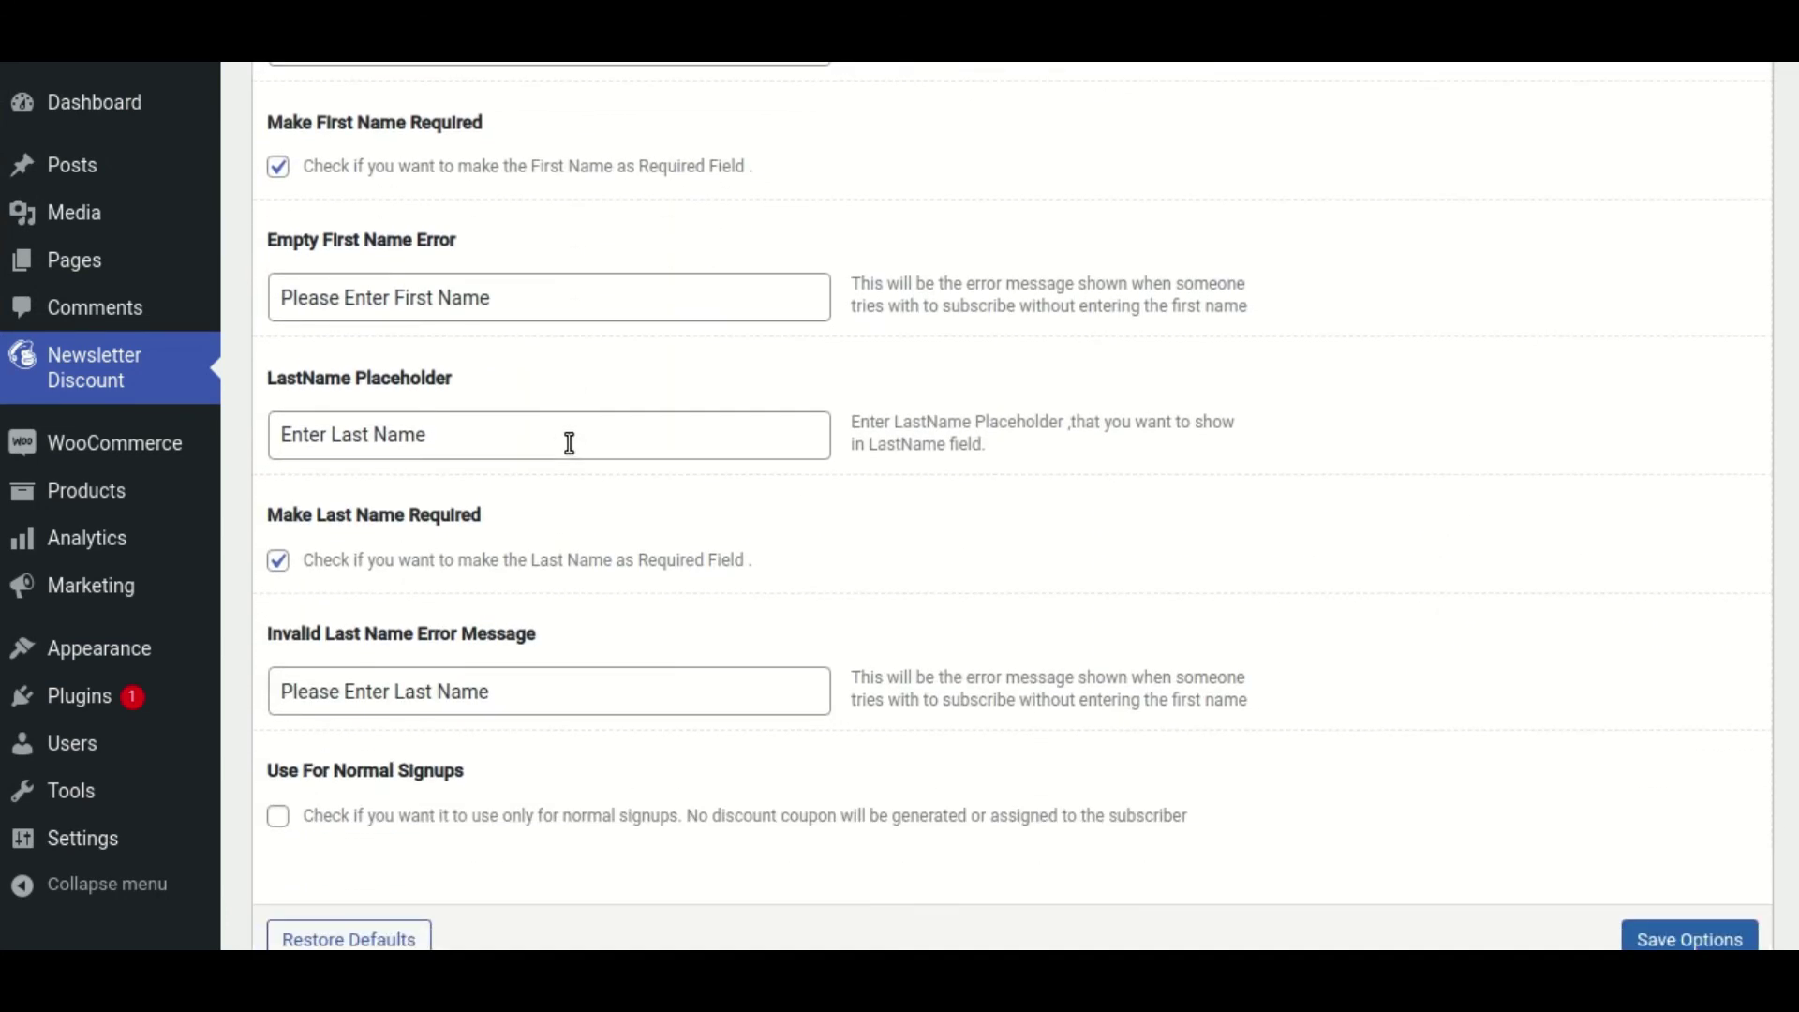